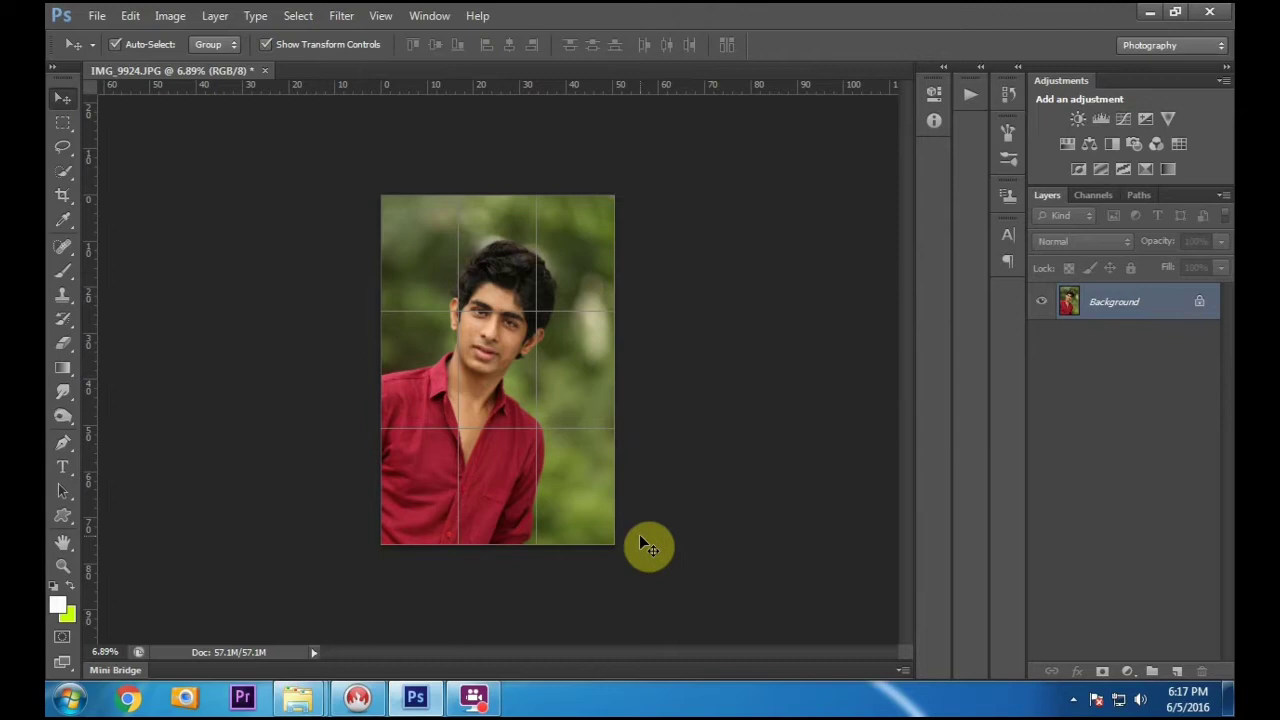
Step: Duplicate the Background layer and hide the guides over the portrait
left_click_drag(1150, 305, 1178, 670)
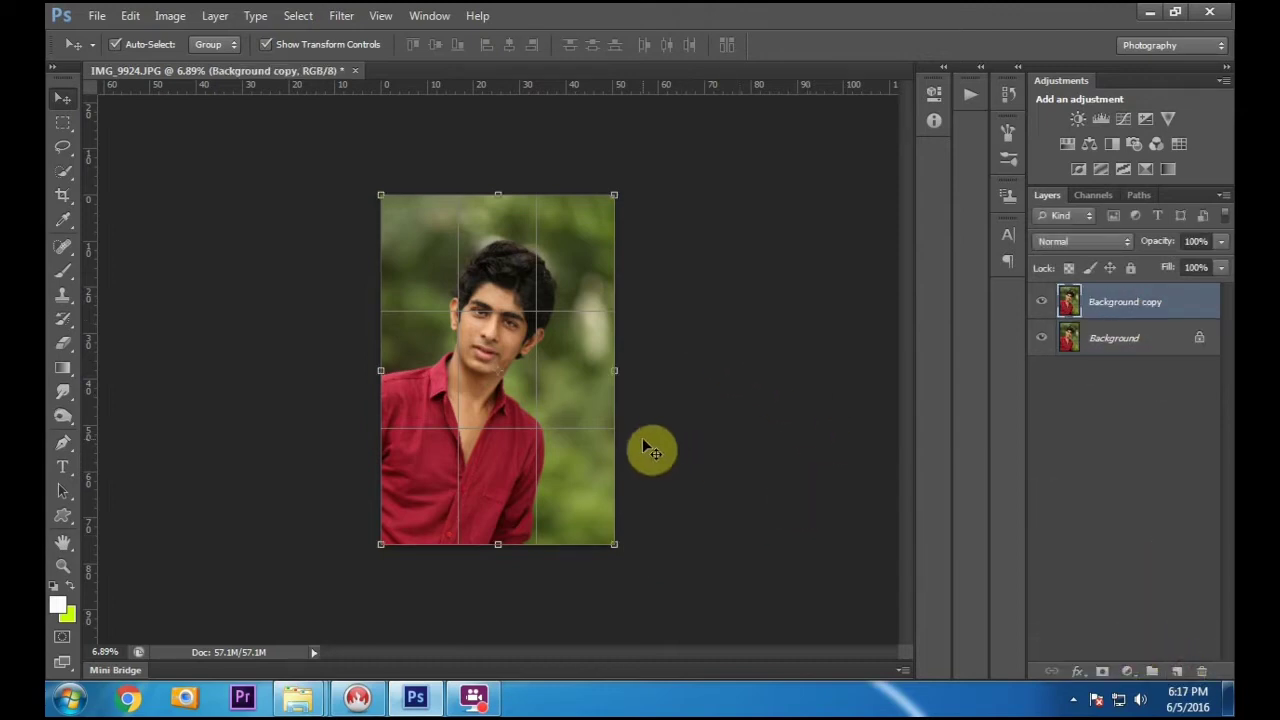
key("ctrl+h")
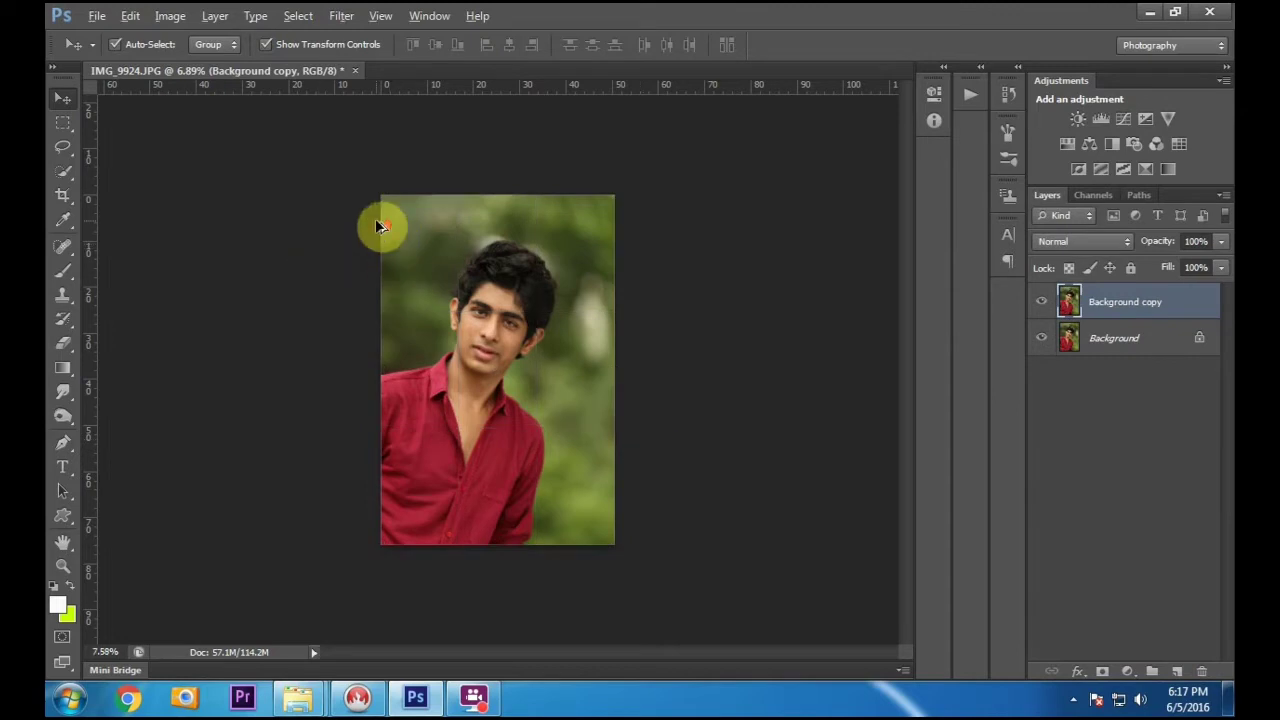
scroll(376, 220, "up", 4)
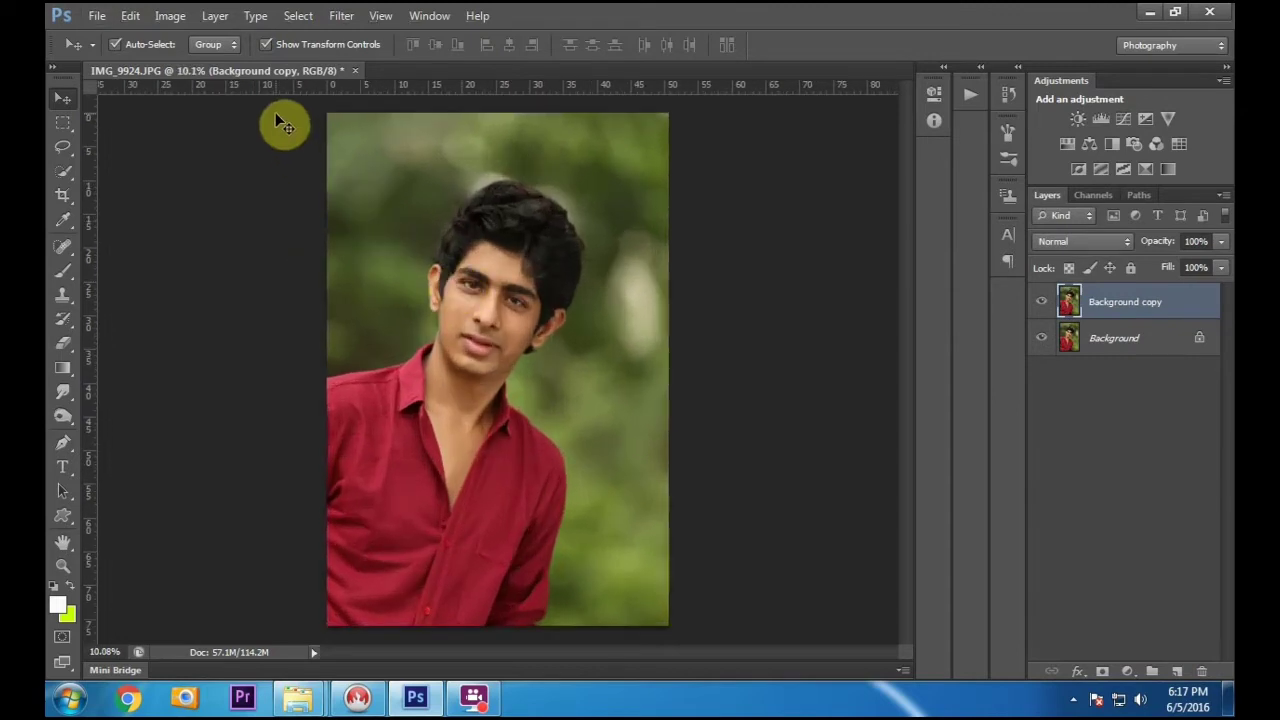
Step: Apply a High Pass filter with a radius of 7 pixels to the Background copy layer
left_click(342, 17)
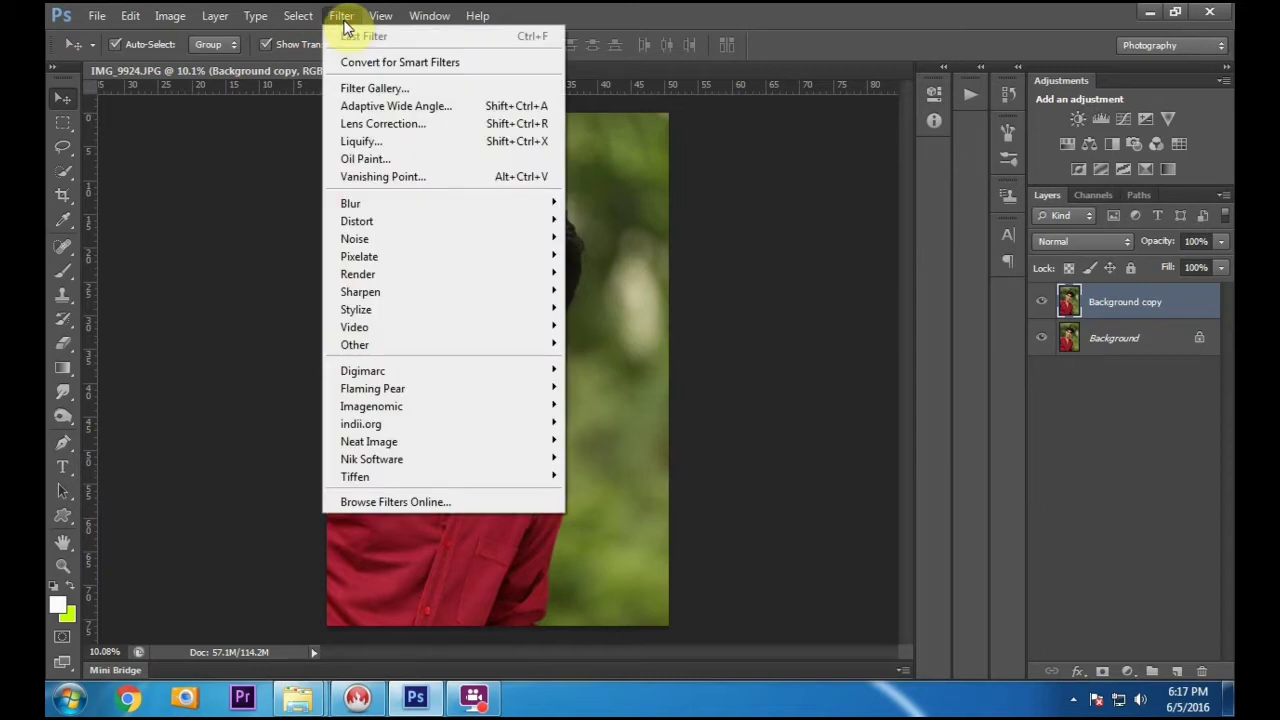
mouse_move(380, 345)
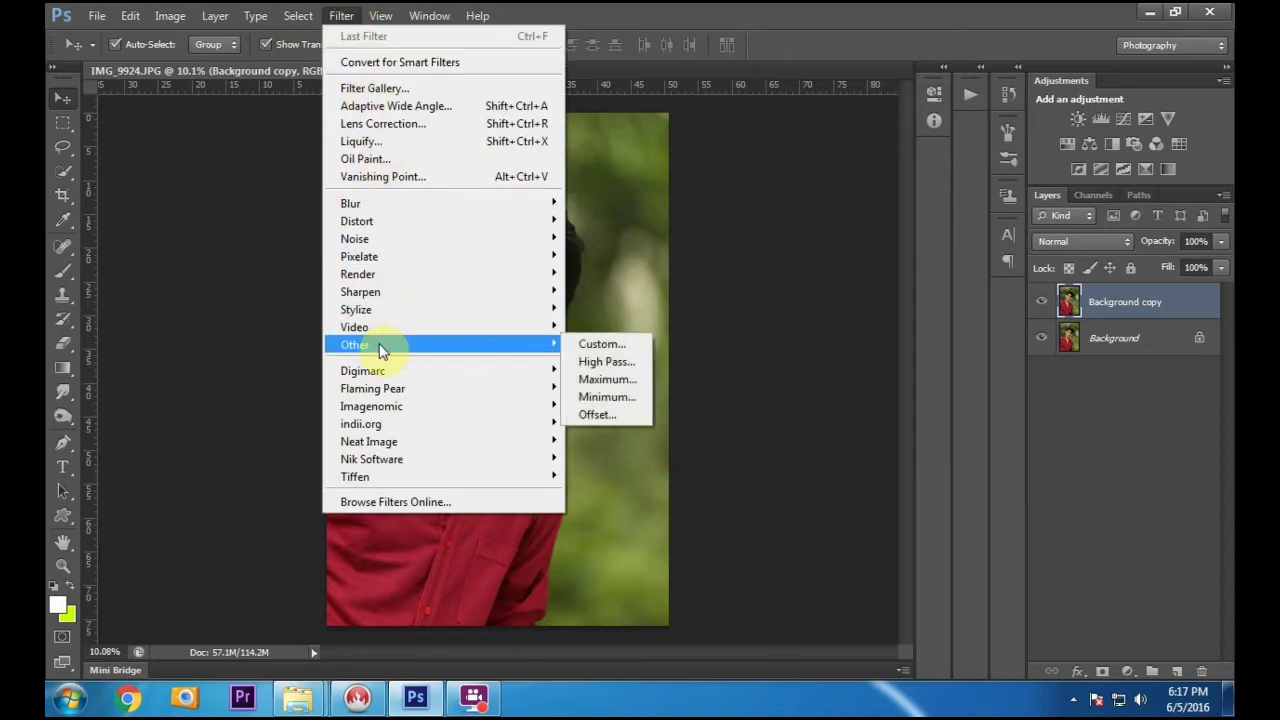
left_click(603, 362)
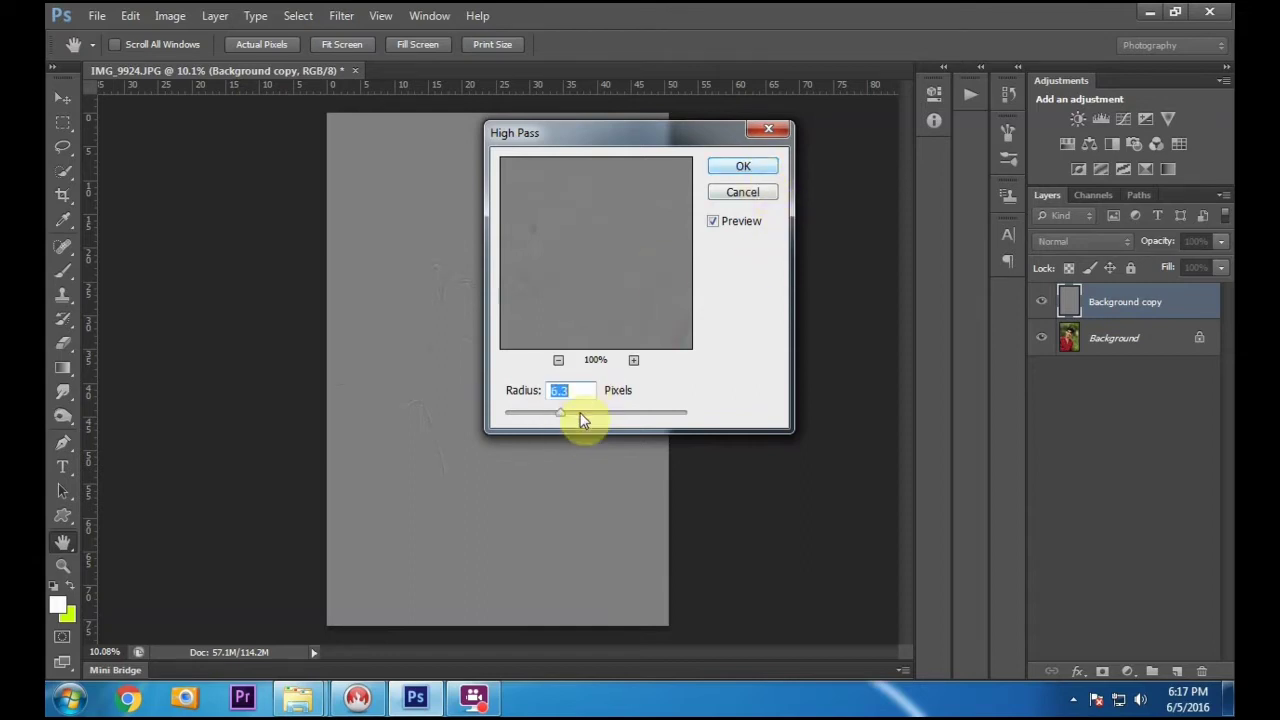
type("7")
left_click(743, 165)
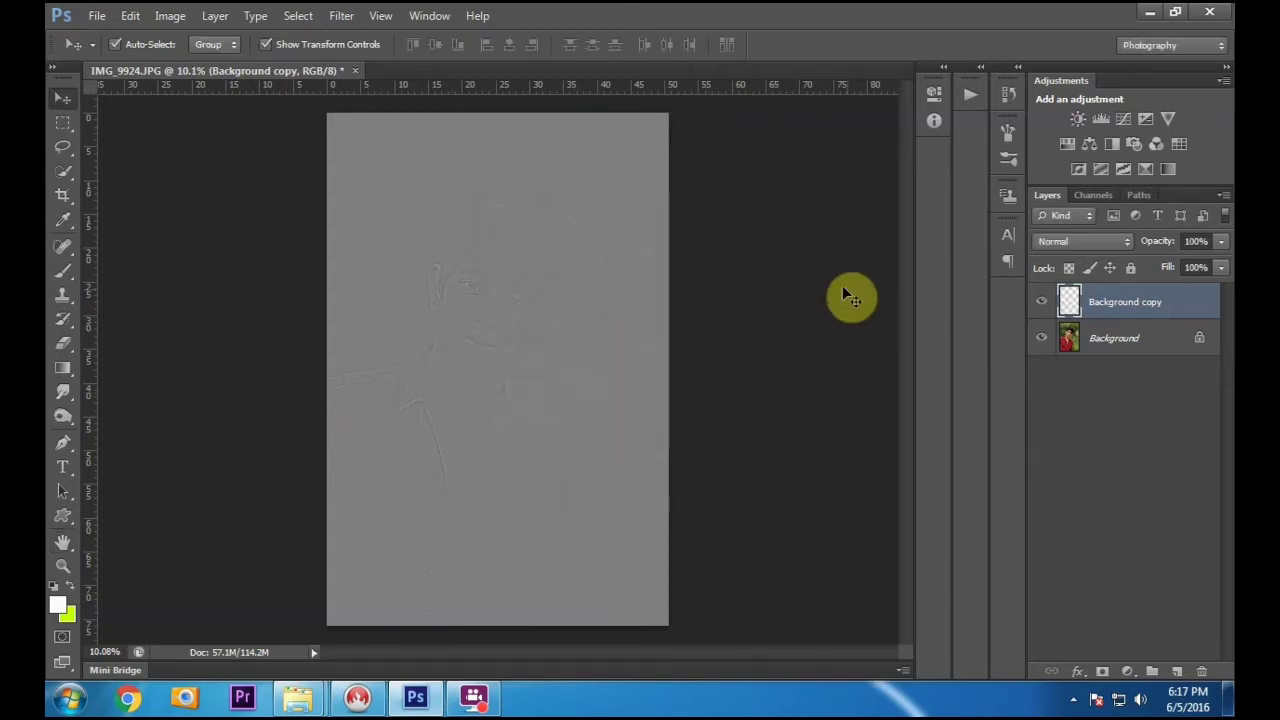
Step: Set the Background copy layer's blend mode to Overlay and compare the face with that layer hidden and shown
left_click(1056, 241)
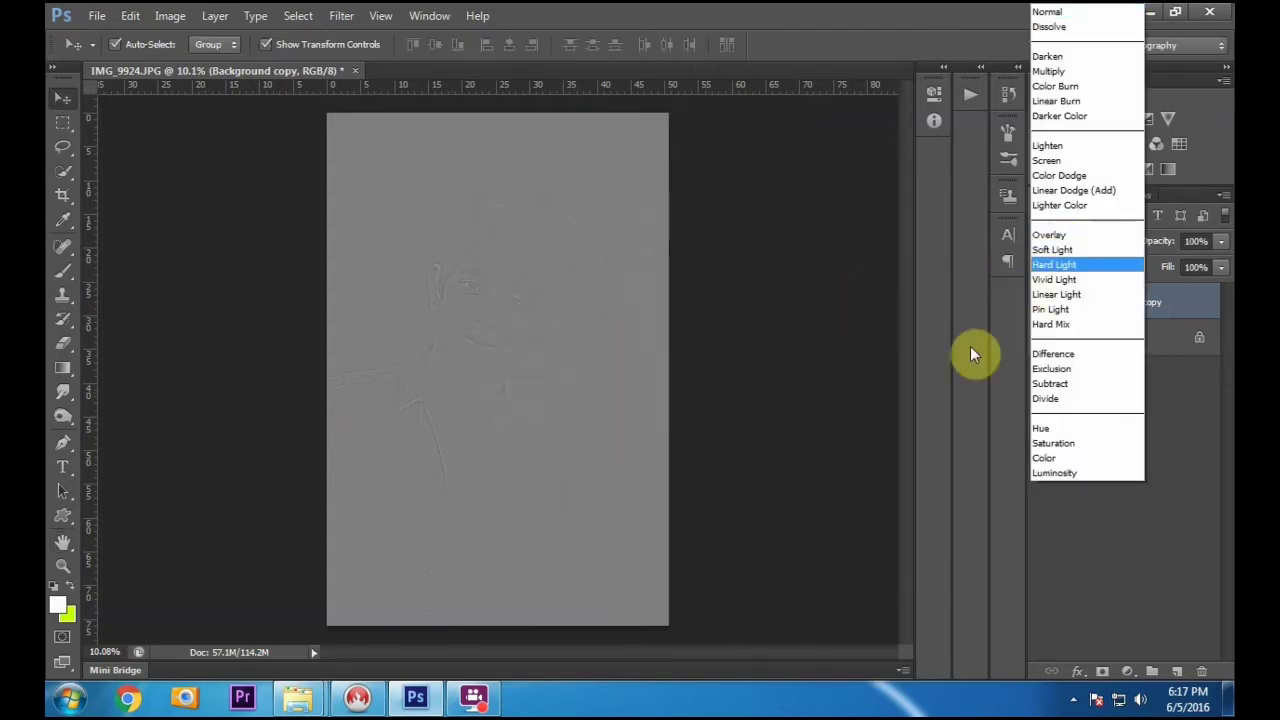
left_click(1065, 236)
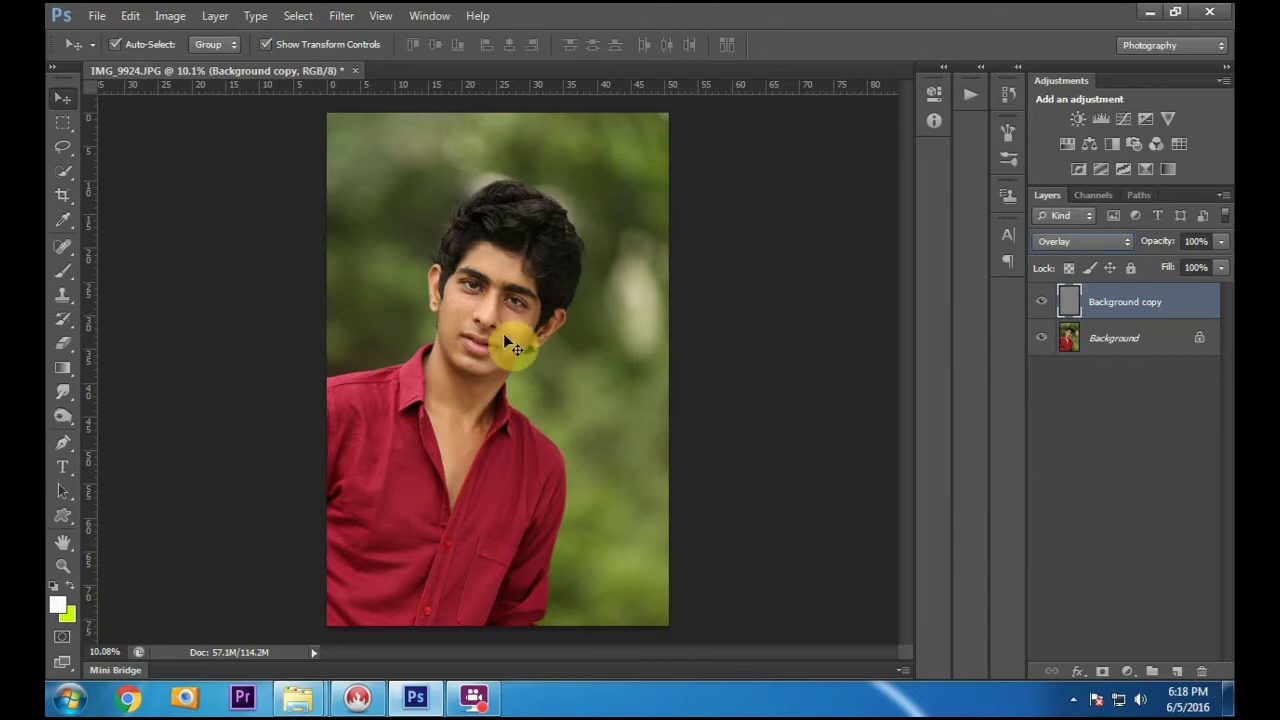
scroll(449, 268, "up", 5)
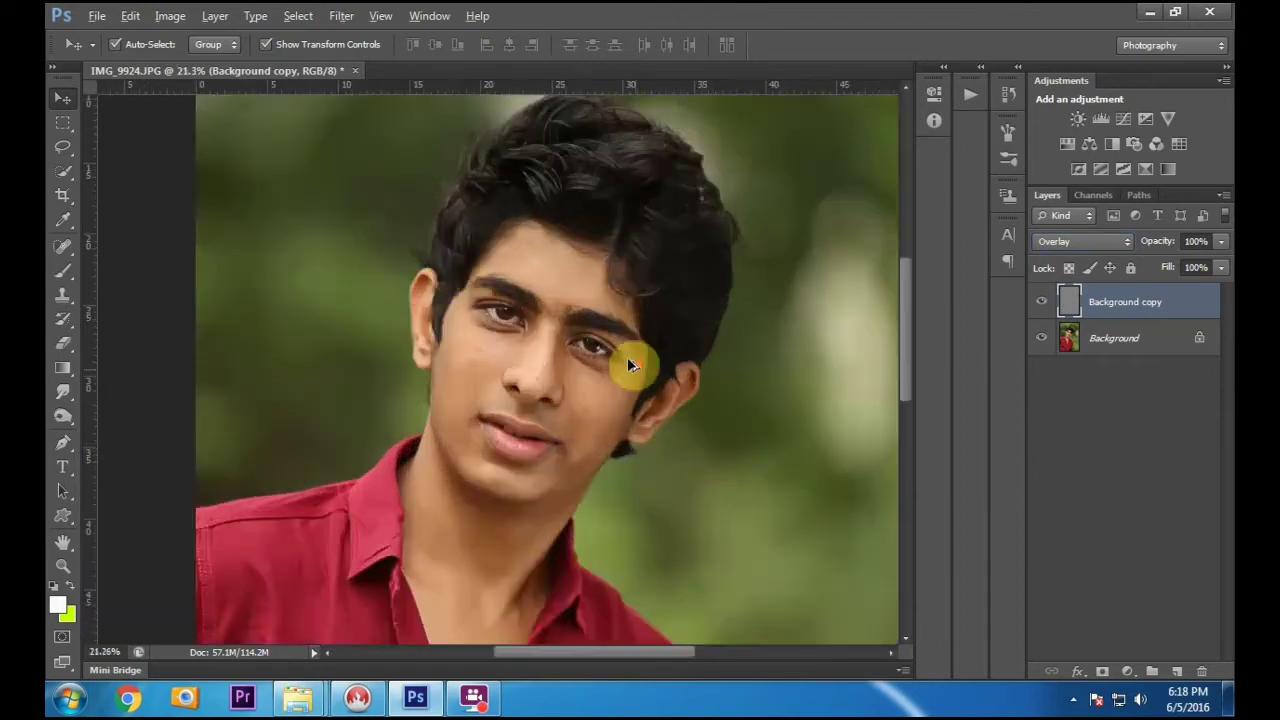
scroll(623, 349, "up", 5)
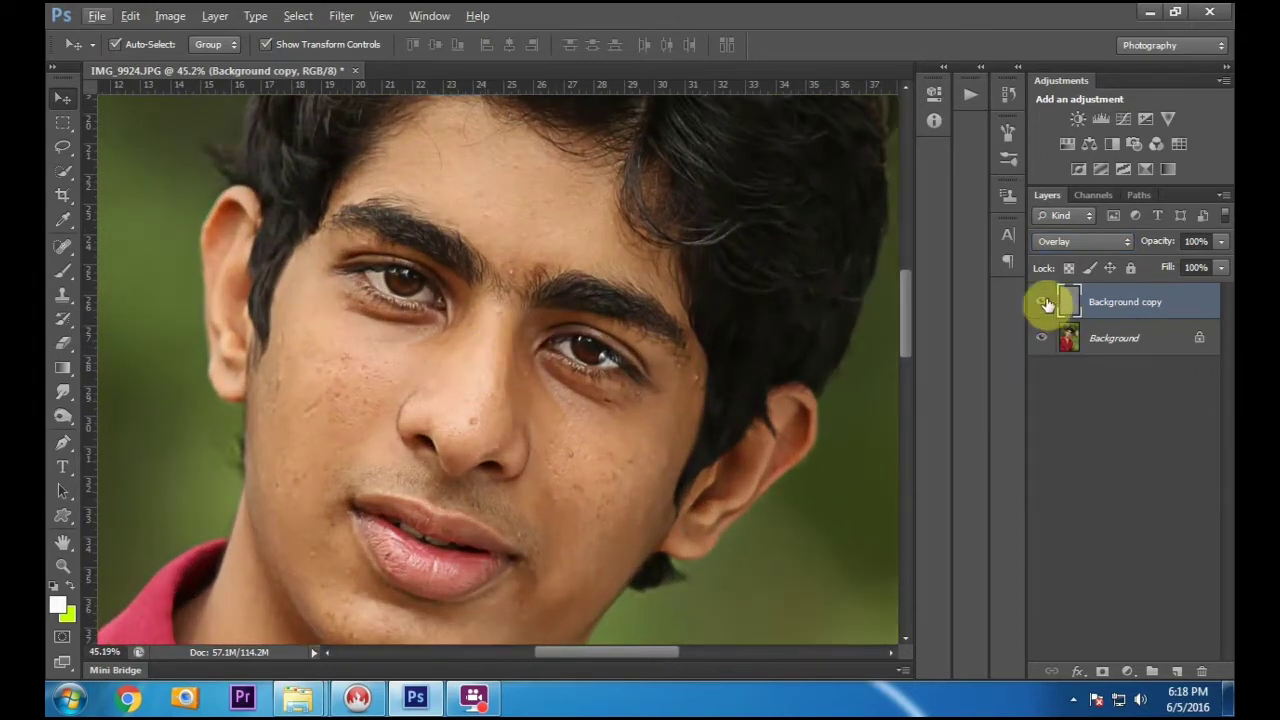
left_click(1046, 304)
left_click(1046, 304)
left_click(1043, 302)
left_click(1043, 302)
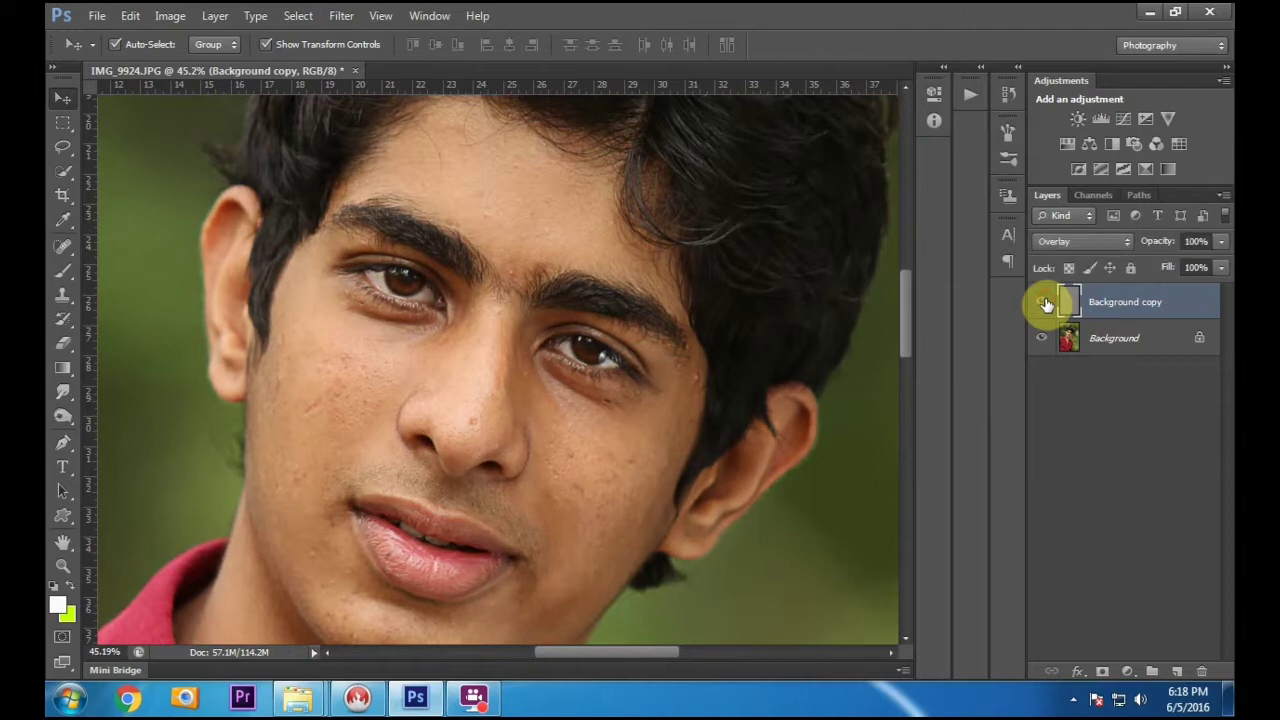
Step: Merge the Background copy layer with the Background layer
left_click(1100, 340, "shift")
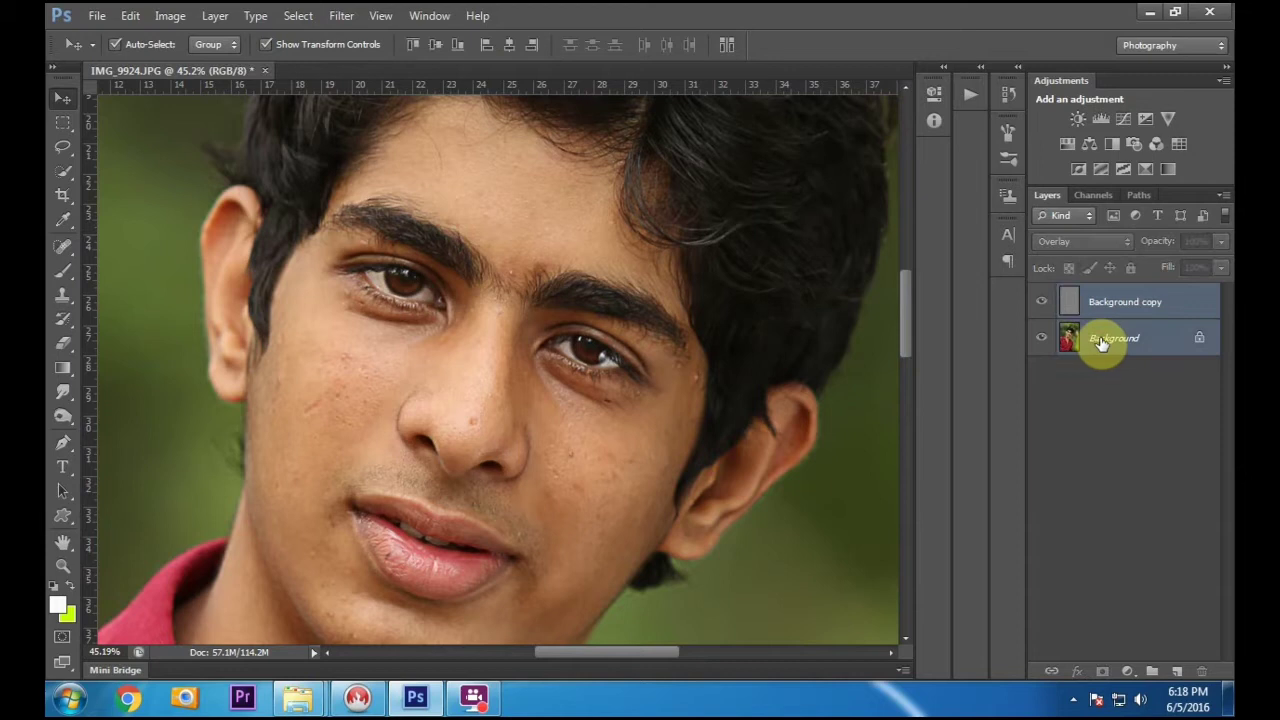
right_click(1125, 314)
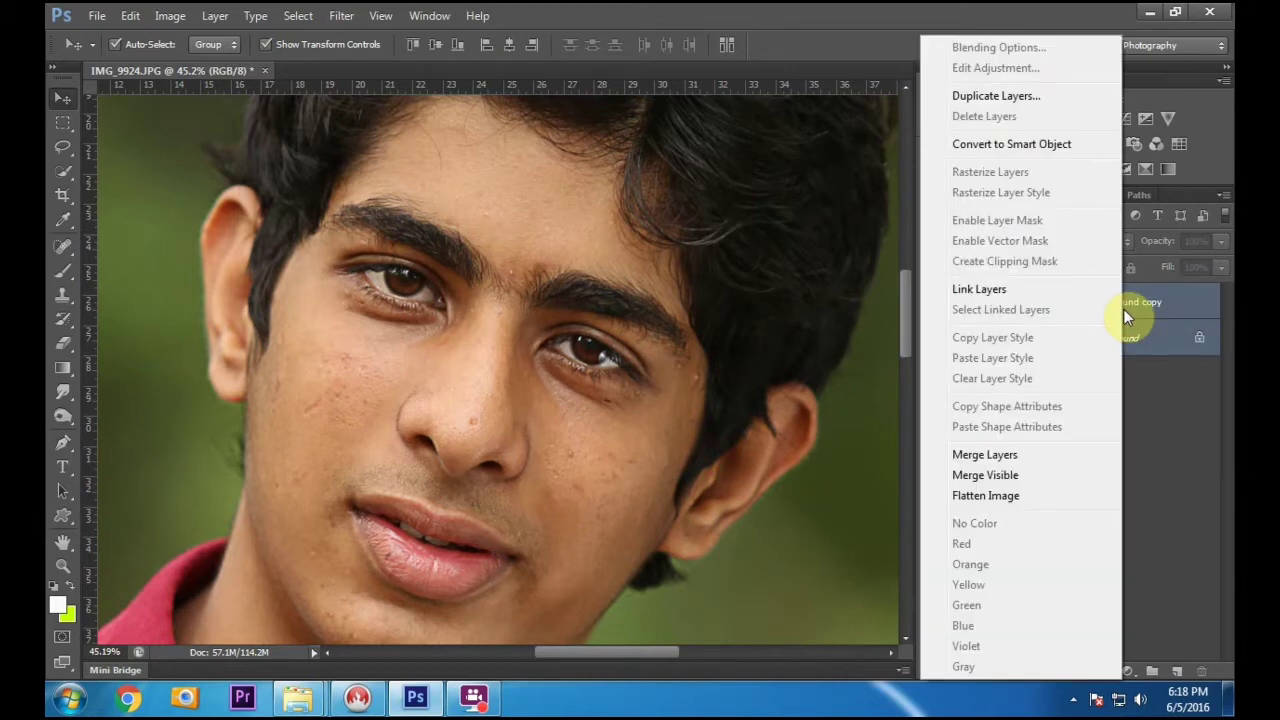
left_click(1002, 460)
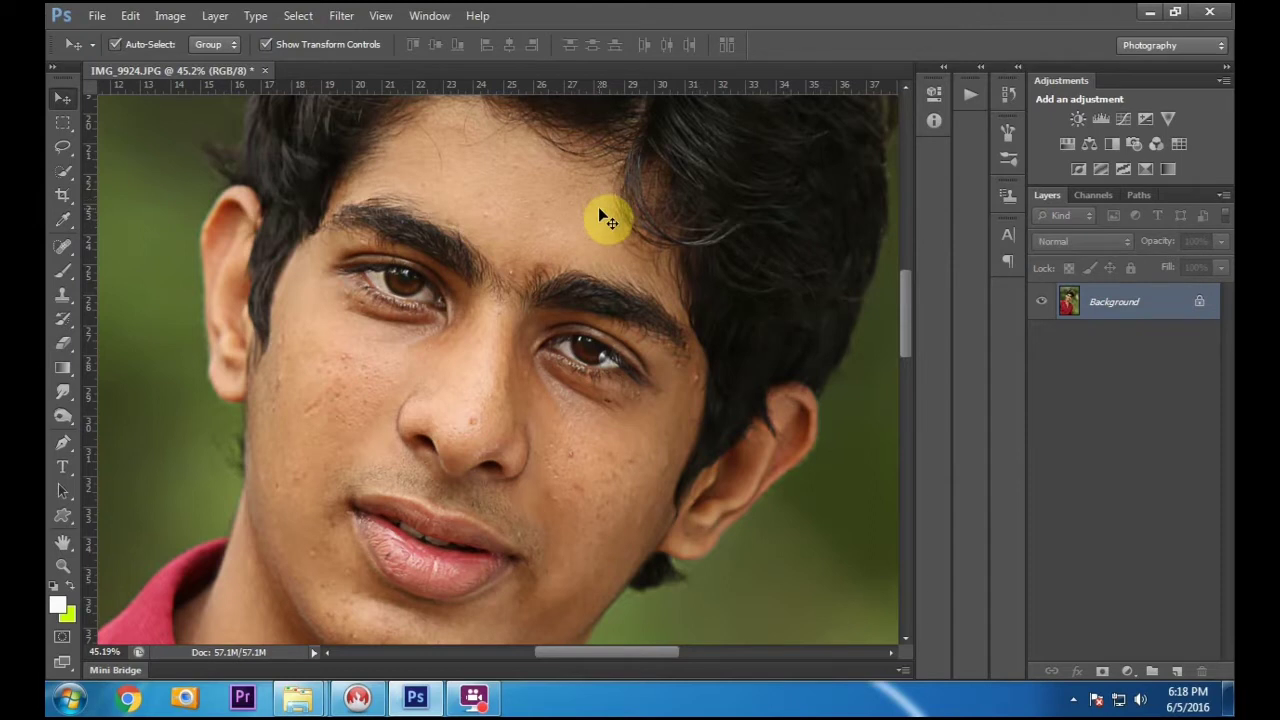
Step: Duplicate the merged Background layer and open the Oil Paint filter on the copy with the face enlarged in the preview
left_click_drag(1077, 308, 1179, 671)
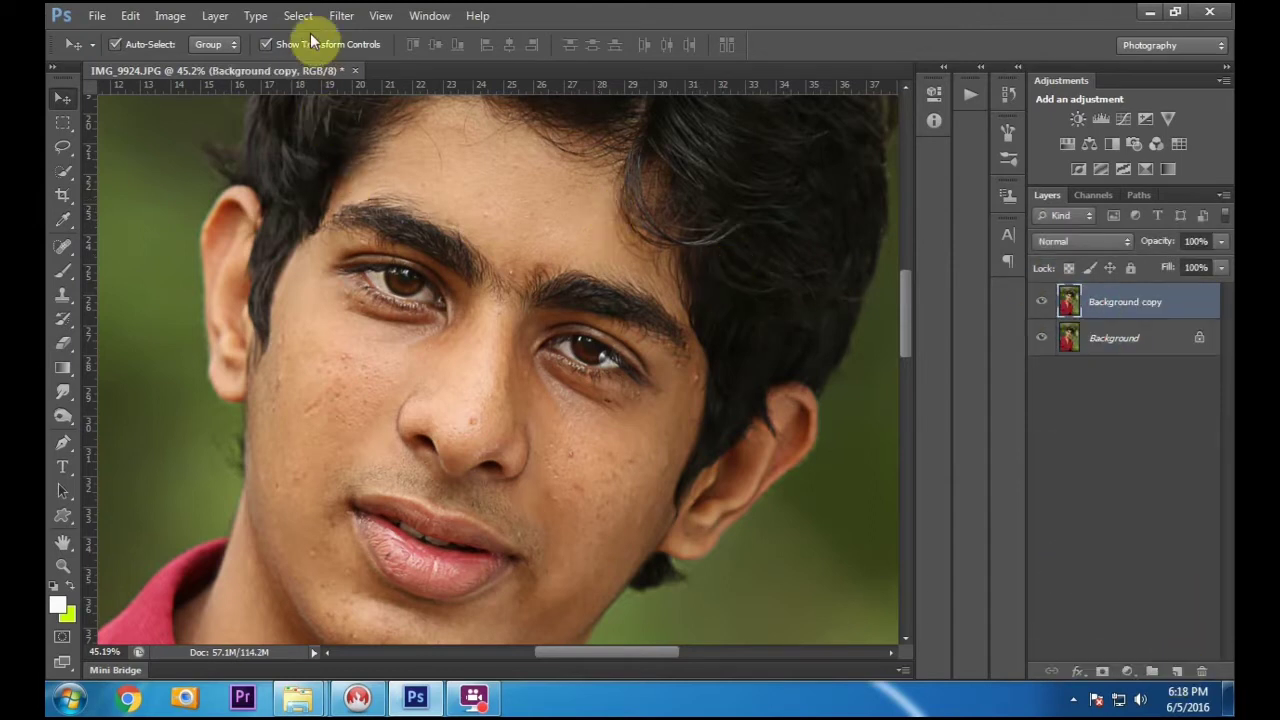
left_click(340, 20)
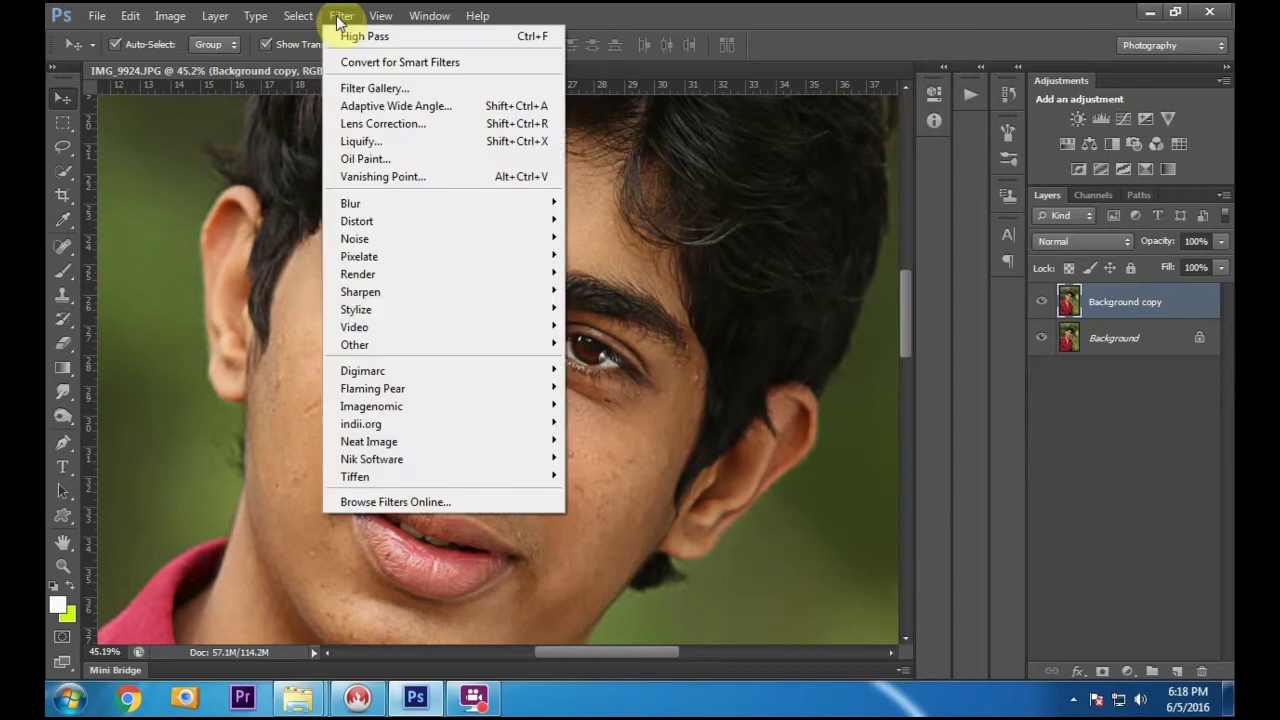
left_click(354, 160)
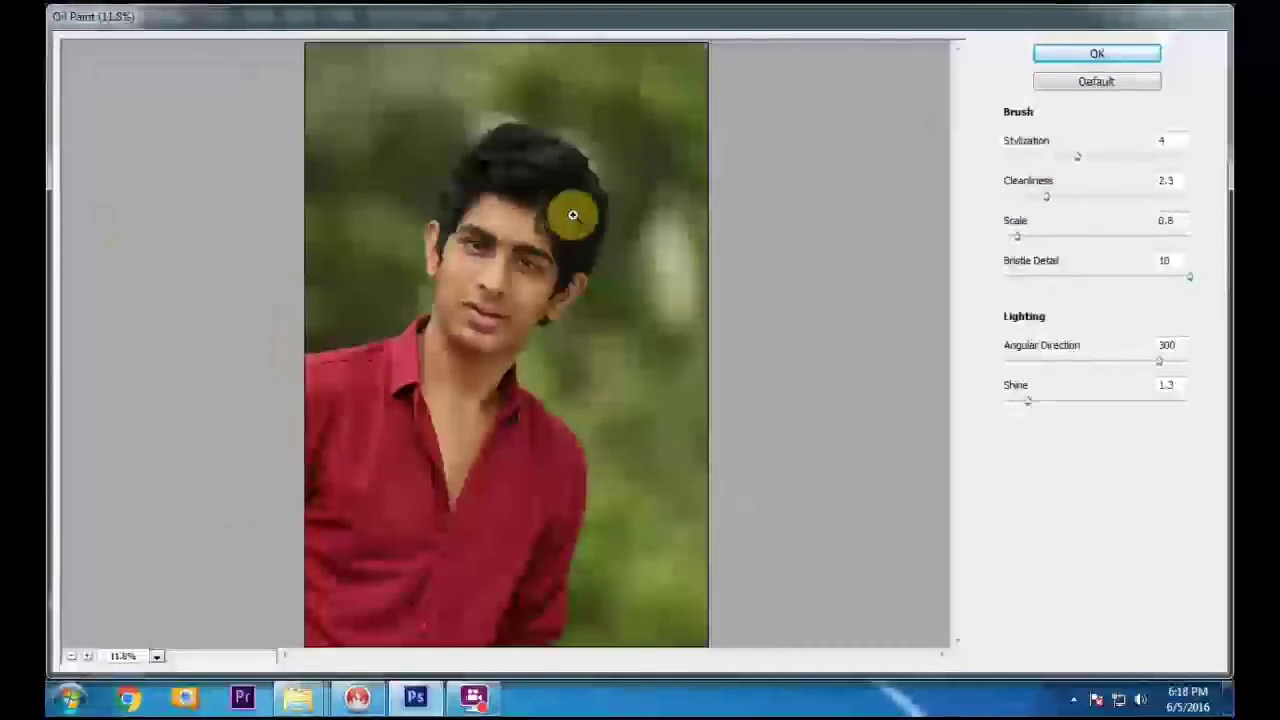
key("ctrl+plus")
key("ctrl+plus")
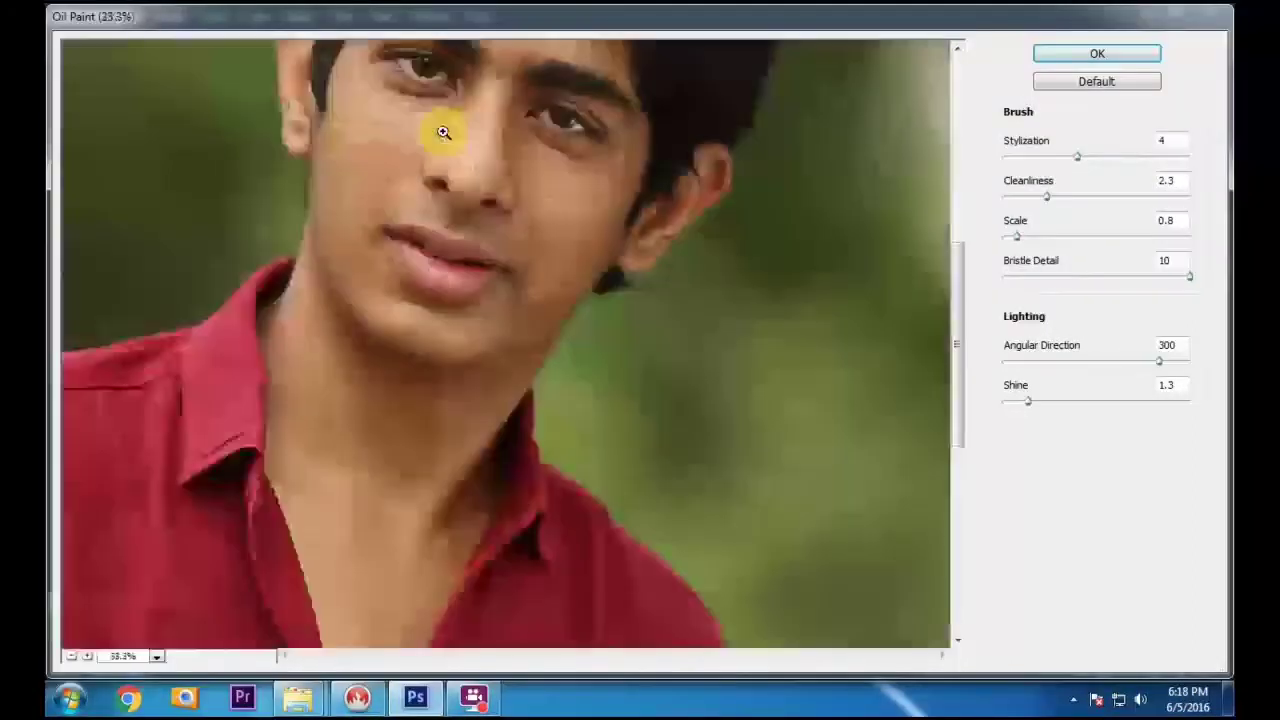
left_click(443, 130, "ctrl")
left_click_drag(482, 158, 500, 471)
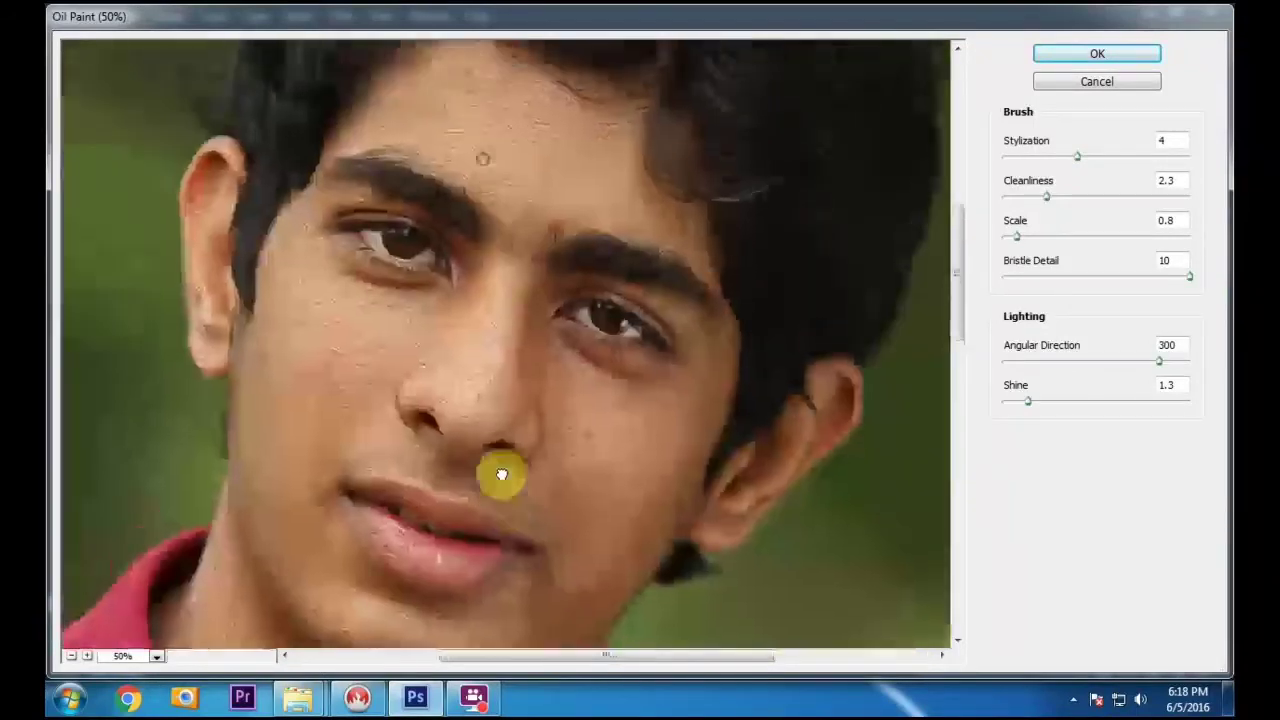
left_click(578, 277, "alt")
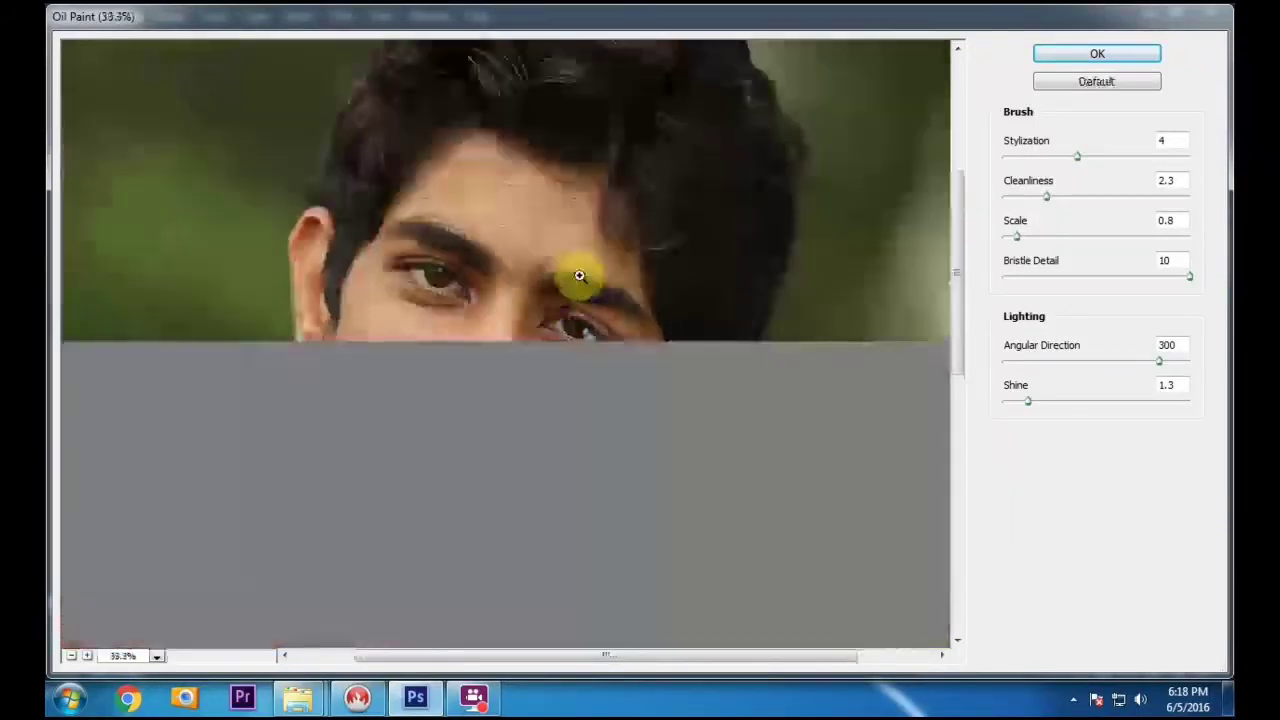
left_click_drag(580, 206, 559, 270)
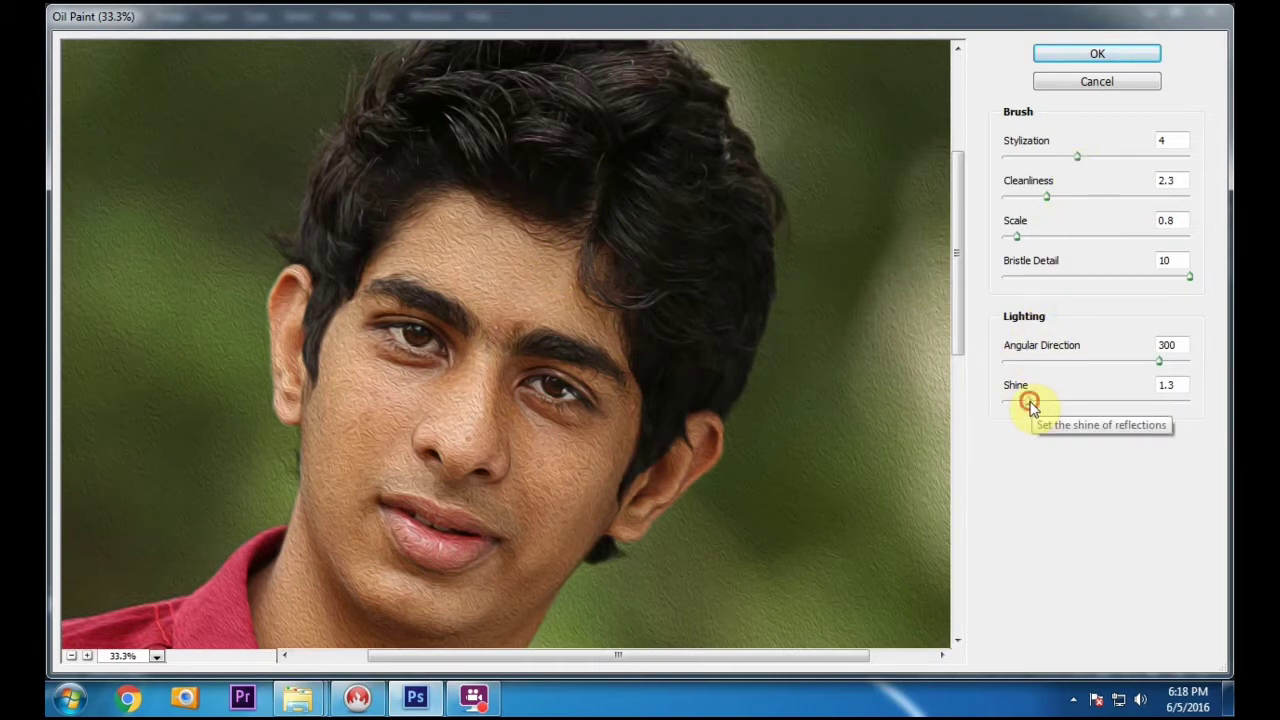
Step: Apply Oil Paint with stylization 7.48, cleanliness 8.5, scale 6.09, bristle detail 6.75, angular direction 172.8 and shine 0.1
left_click_drag(1030, 402, 1015, 410)
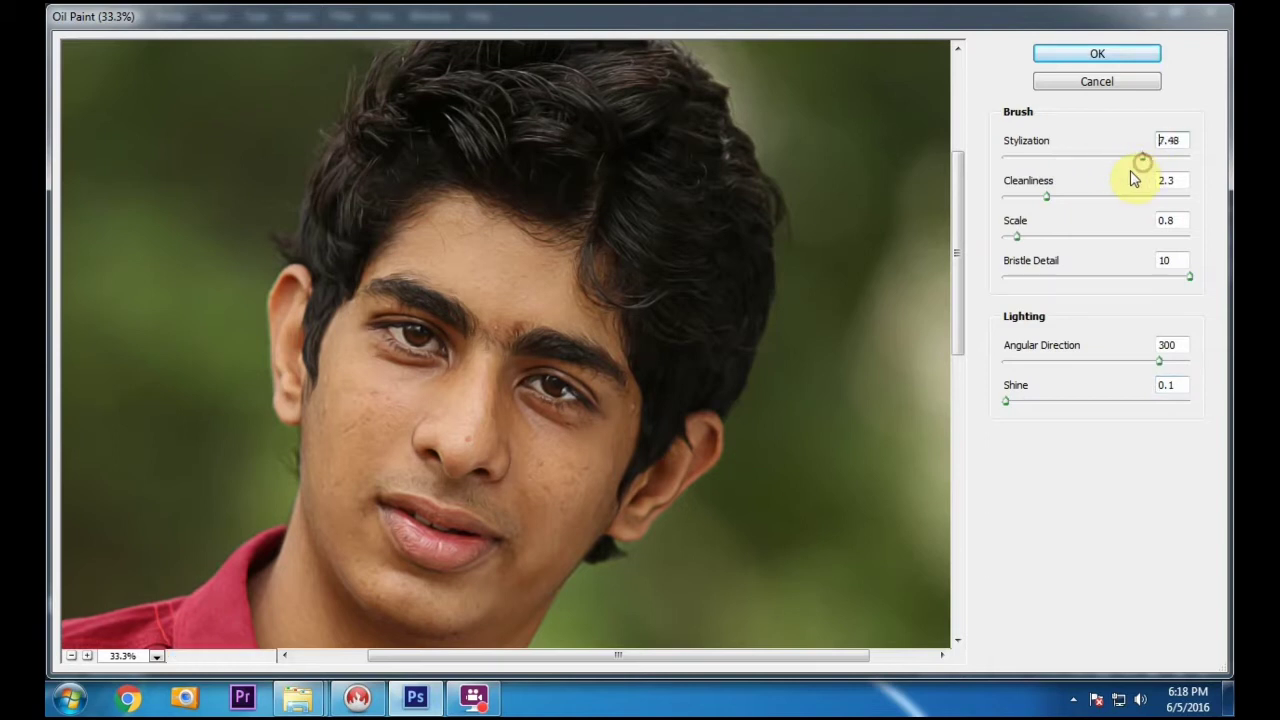
left_click(1048, 197)
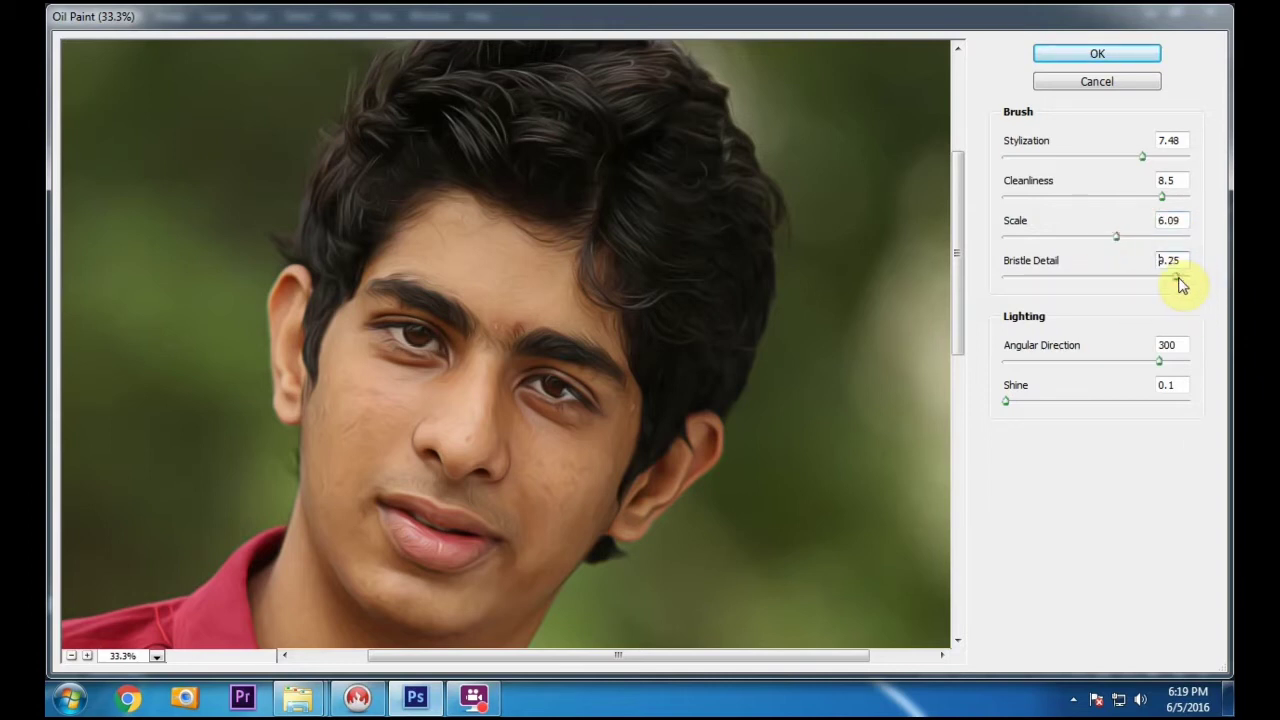
left_click_drag(1100, 282, 1131, 277)
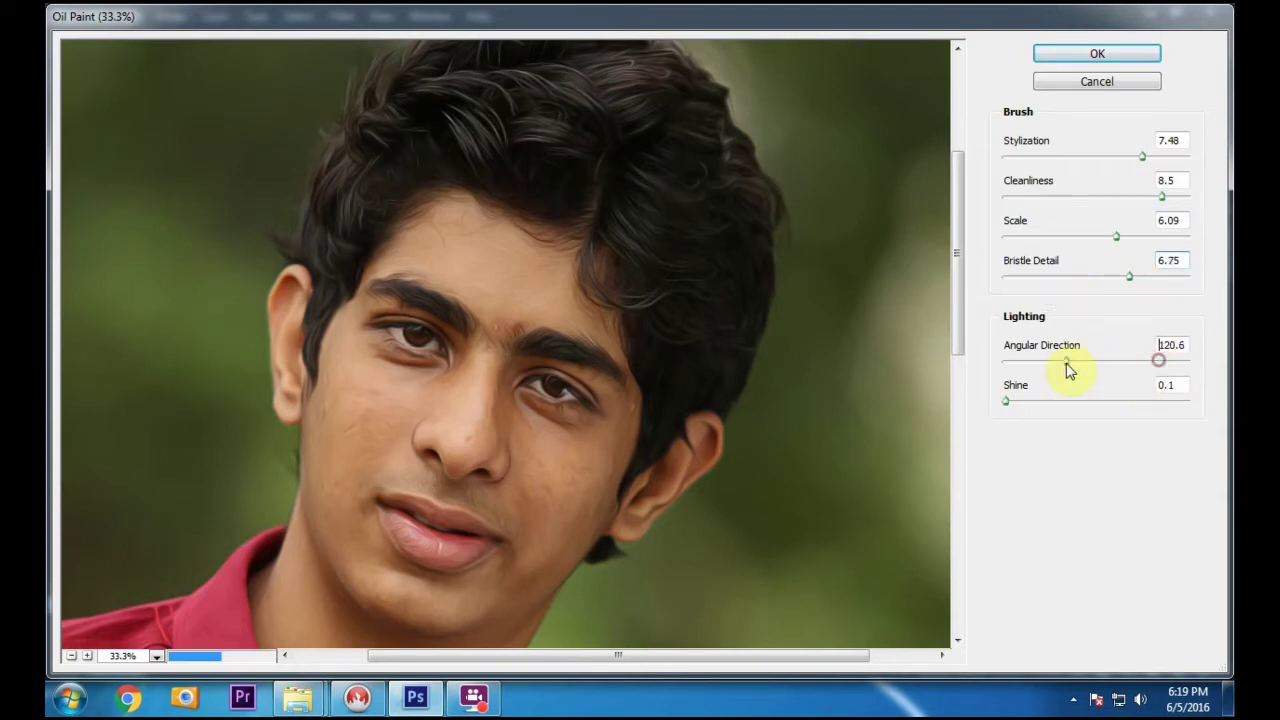
left_click_drag(1068, 363, 1093, 362)
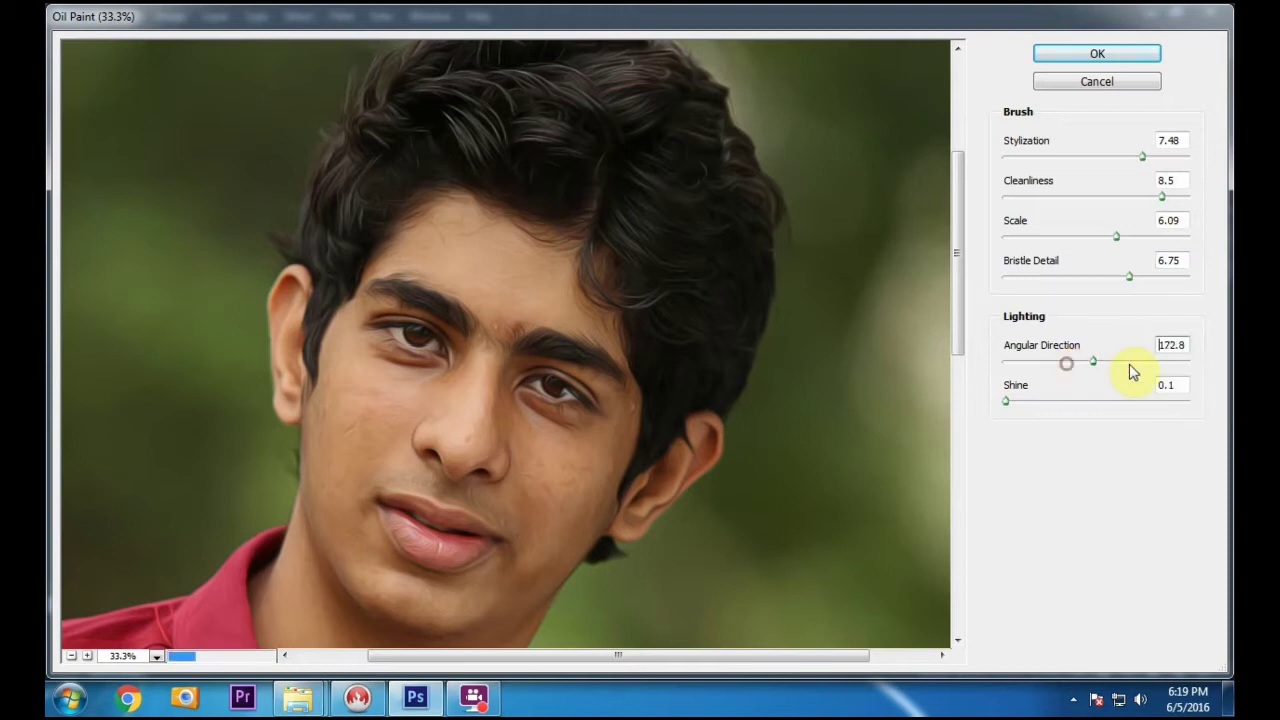
left_click(1097, 53)
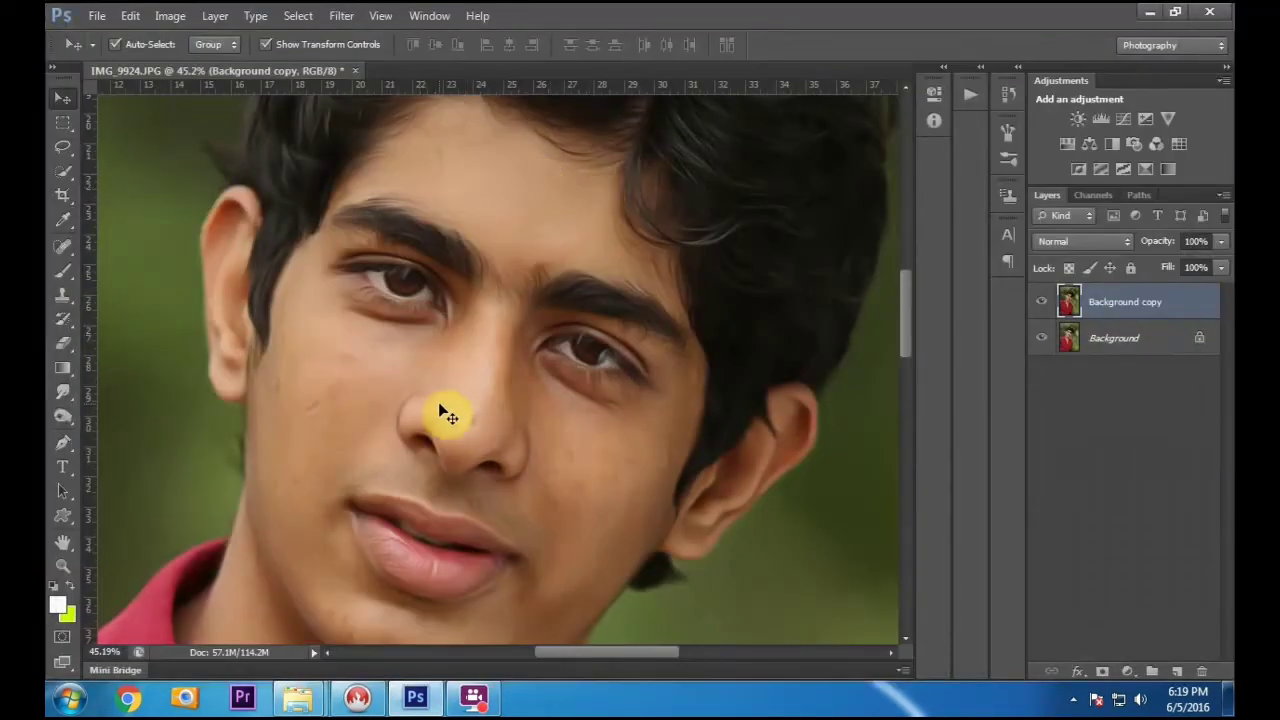
Step: Choose the Smudge tool for retouching the forehead on the Background copy layer and set its strength to 43%
scroll(512, 379, "down", 3)
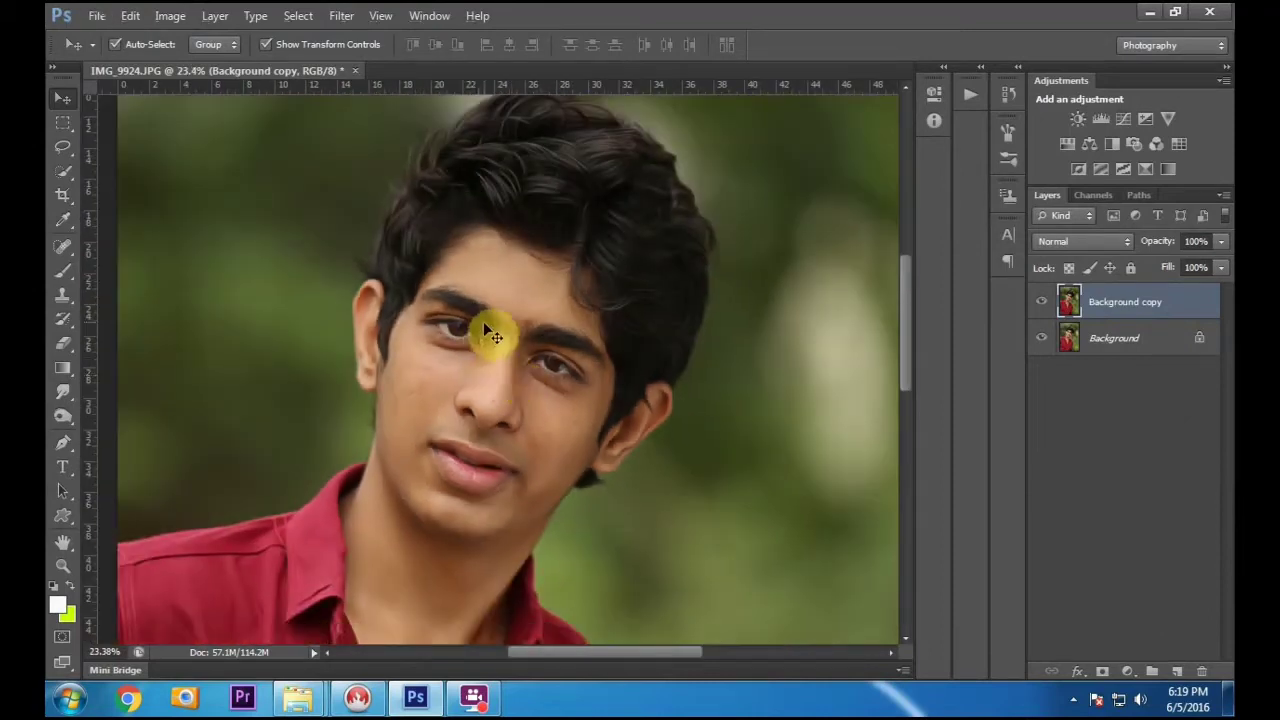
scroll(486, 310, "up", 5)
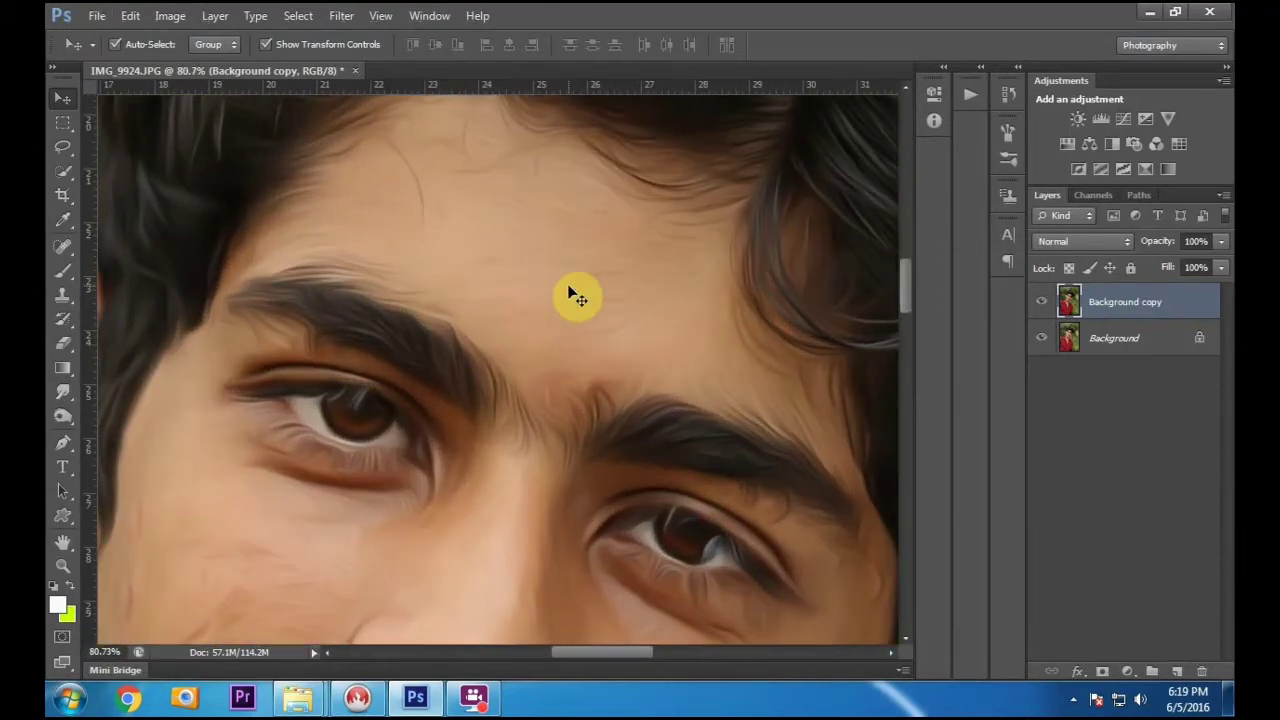
scroll(577, 297, "down", 3)
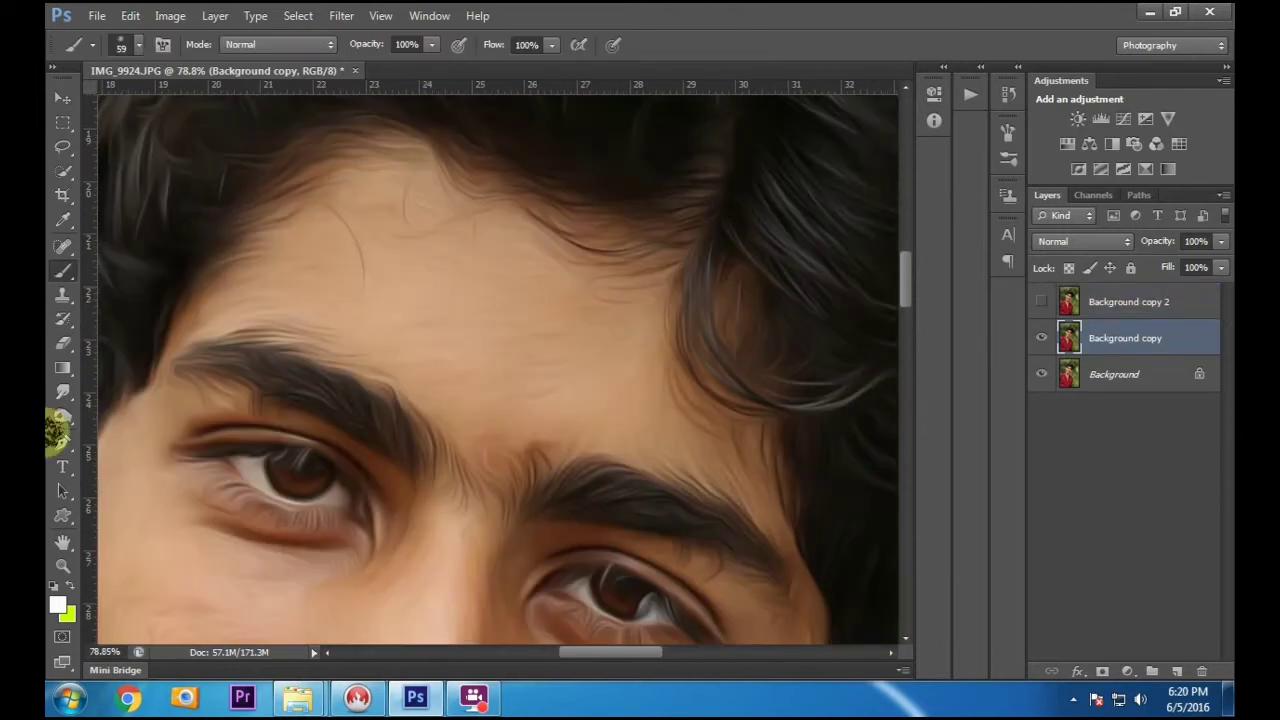
left_click(63, 393)
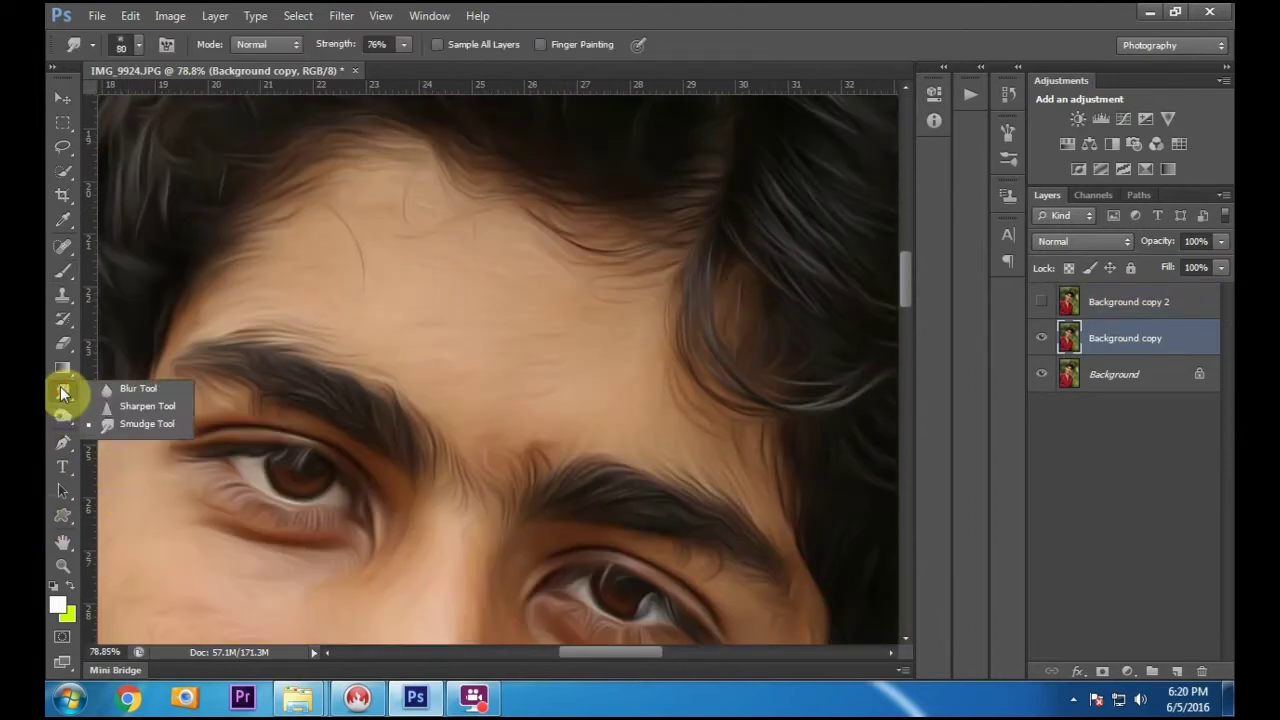
left_click(140, 424)
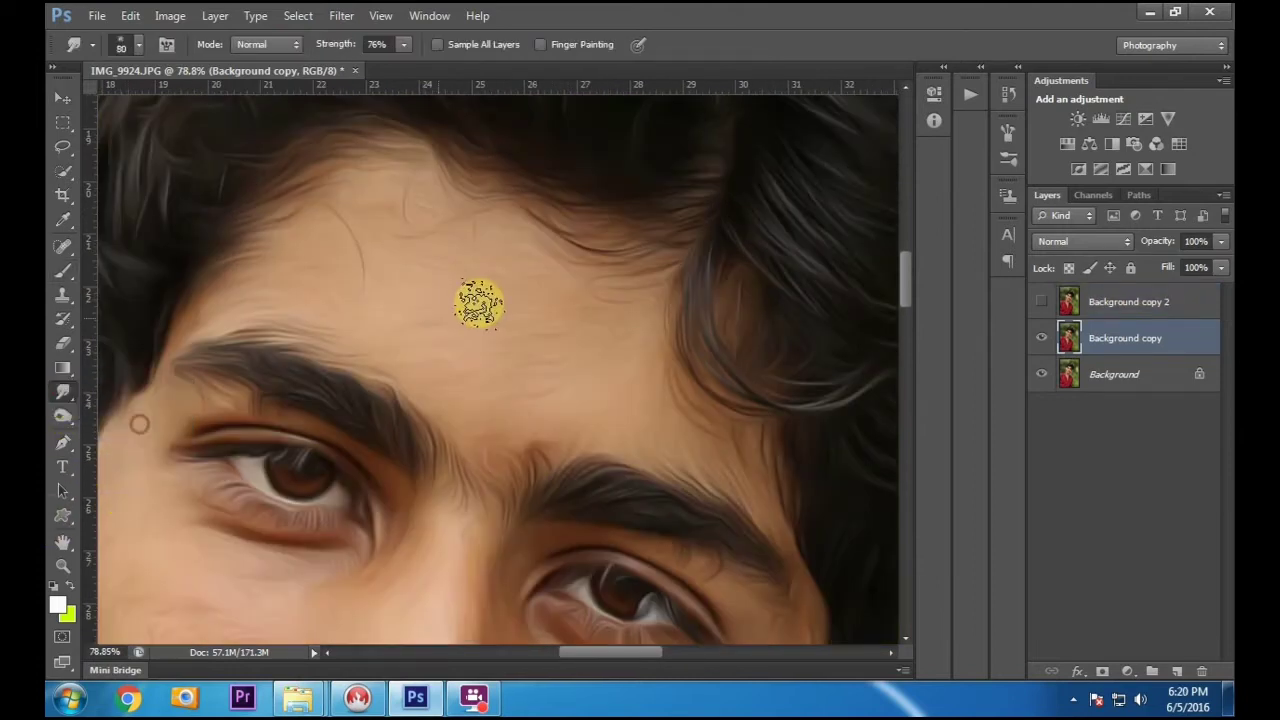
left_click_drag(388, 230, 468, 312)
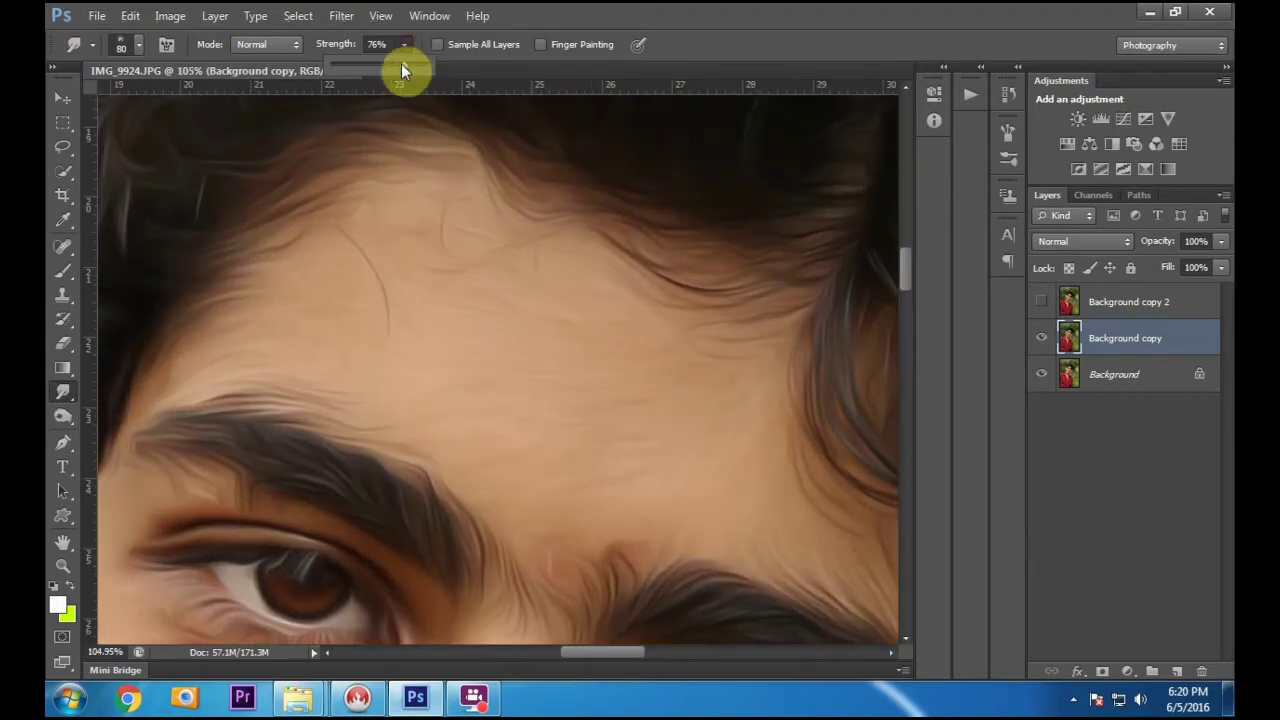
left_click_drag(379, 67, 373, 64)
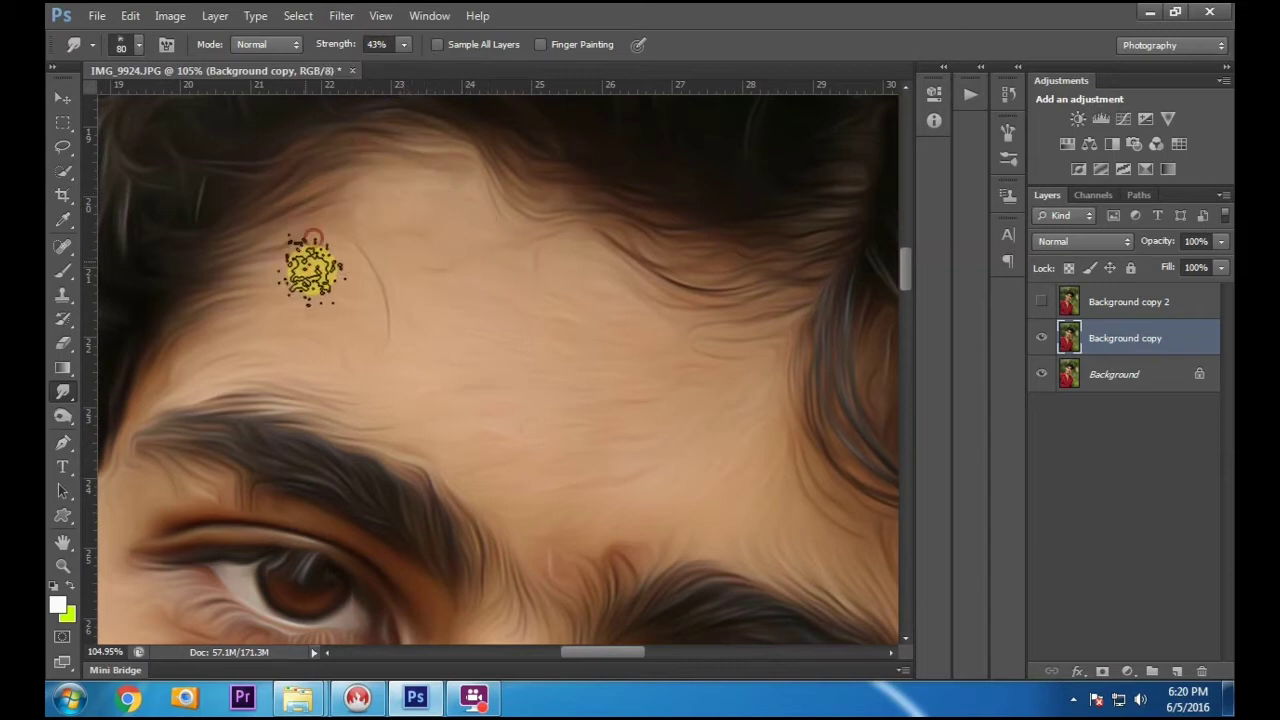
Step: Smudge the forehead skin along its grain with the 80 px brush to blend out the fine streaks
mouse_move(251, 343)
left_mouse_down()
mouse_move(366, 297)
mouse_move(341, 304)
mouse_move(339, 334)
mouse_move(368, 379)
mouse_move(338, 369)
mouse_move(425, 364)
left_mouse_up()
left_click_drag(397, 340, 431, 340)
left_click_drag(383, 291, 494, 309)
left_click_drag(323, 291, 354, 294)
mouse_move(426, 229)
left_mouse_down()
mouse_move(544, 320)
mouse_move(524, 320)
mouse_move(584, 330)
mouse_move(459, 310)
mouse_move(466, 393)
mouse_move(572, 408)
mouse_move(492, 444)
mouse_move(427, 420)
mouse_move(584, 443)
mouse_move(559, 355)
mouse_move(615, 348)
mouse_move(596, 316)
mouse_move(667, 345)
mouse_move(749, 340)
mouse_move(626, 408)
mouse_move(678, 400)
mouse_move(642, 432)
mouse_move(705, 442)
mouse_move(646, 477)
mouse_move(668, 470)
mouse_move(593, 482)
mouse_move(592, 450)
mouse_move(670, 432)
mouse_move(677, 398)
mouse_move(622, 397)
mouse_move(540, 447)
mouse_move(554, 440)
mouse_move(509, 407)
mouse_move(630, 417)
mouse_move(380, 273)
mouse_move(462, 344)
mouse_move(477, 336)
mouse_move(412, 377)
mouse_move(465, 367)
mouse_move(522, 313)
mouse_move(512, 296)
mouse_move(524, 253)
mouse_move(484, 281)
mouse_move(485, 260)
mouse_move(347, 262)
mouse_move(504, 245)
mouse_move(512, 302)
left_mouse_up()
left_click_drag(455, 315, 434, 313)
left_click_drag(173, 368, 456, 90)
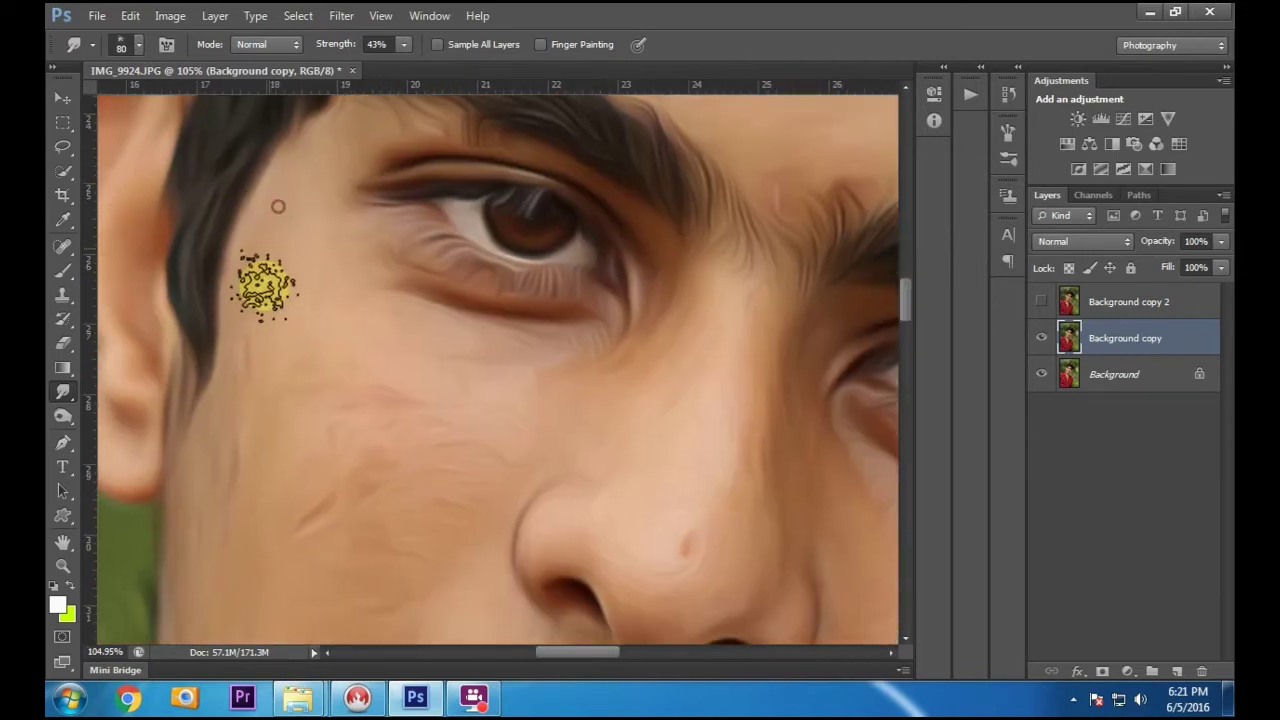
Step: Smudge the temple and cheek beneath the eye nearer the image's left edge until the skin looks smooth
mouse_move(550, 338)
left_mouse_down()
mouse_move(535, 390)
mouse_move(479, 350)
mouse_move(322, 454)
mouse_move(362, 472)
mouse_move(564, 367)
mouse_move(413, 383)
left_mouse_up()
left_click_drag(282, 458, 294, 346)
left_click_drag(266, 360, 263, 397)
left_click_drag(401, 434, 368, 490)
left_click_drag(408, 277, 450, 364)
left_click_drag(367, 399, 386, 292)
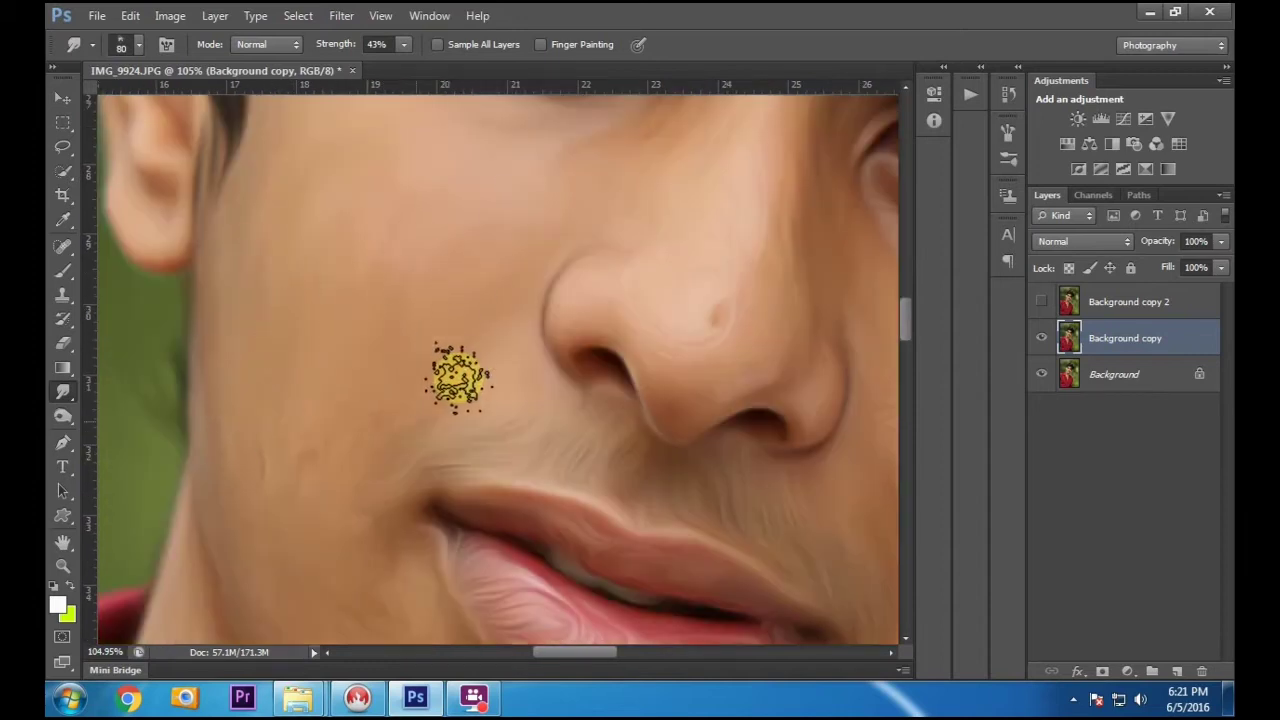
Step: Set the Smudge brush size to 90 and smooth the lower cheeks and the skin around the mouth
scroll(270, 404, "down", 4)
mouse_move(466, 322)
left_mouse_down()
mouse_move(477, 354)
mouse_move(449, 277)
mouse_move(463, 271)
mouse_move(527, 300)
mouse_move(491, 366)
mouse_move(503, 374)
mouse_move(471, 403)
mouse_move(514, 311)
mouse_move(609, 337)
mouse_move(609, 363)
mouse_move(646, 349)
mouse_move(573, 503)
mouse_move(571, 440)
left_mouse_up()
key("bracketright")
key("bracketright")
key("bracketright")
key("bracketleft")
key("bracketleft")
scroll(571, 436, "down", 2)
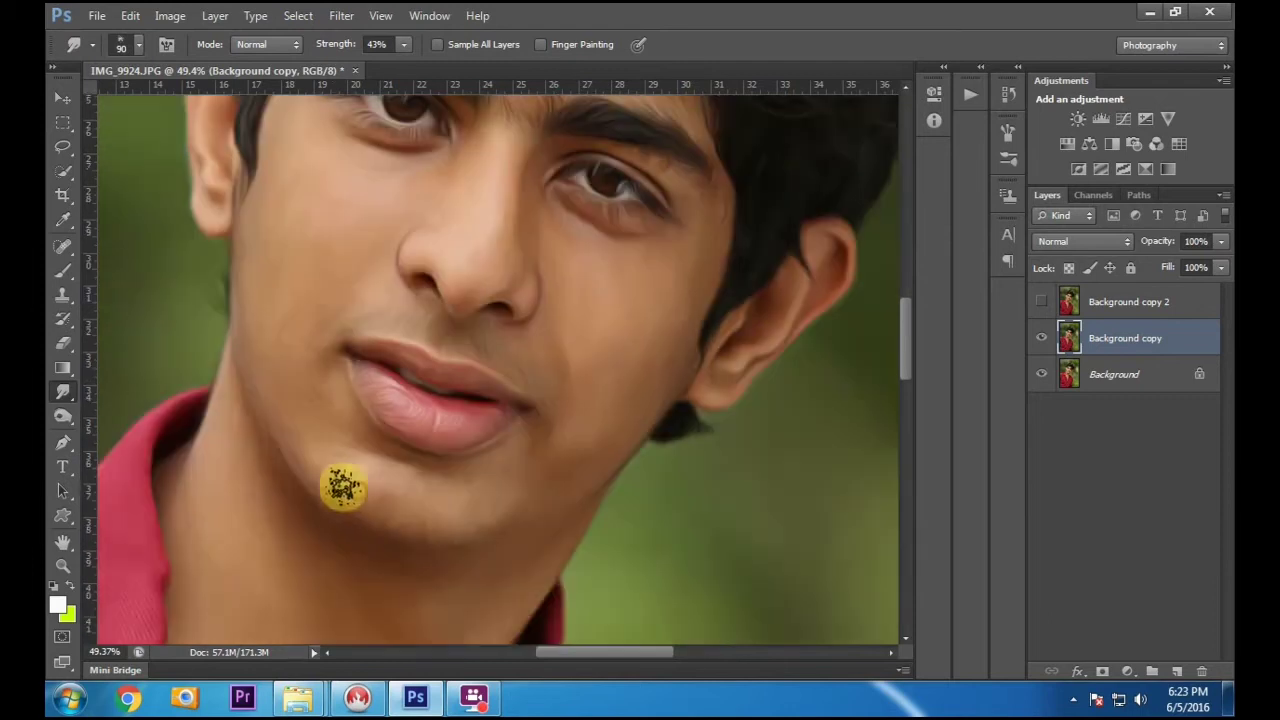
left_click_drag(561, 359, 570, 385)
Step: Lower the Smudge strength to 24%, reduce the brush size and soften the chin and jawline
key("2")
key("4")
key("bracketleft")
key("bracketleft")
key("bracketleft")
key("bracketleft")
left_click_drag(349, 467, 330, 455)
Step: Enlarge the Smudge brush to 100 and smooth the skin of the neck and upper chest at 24% strength
scroll(229, 254, "down", 4)
key("bracketright")
key("bracketright")
key("bracketright")
key("bracketright")
key("bracketright")
mouse_move(471, 391)
left_mouse_down()
mouse_move(440, 451)
mouse_move(411, 443)
left_mouse_up()
scroll(329, 329, "down", 4)
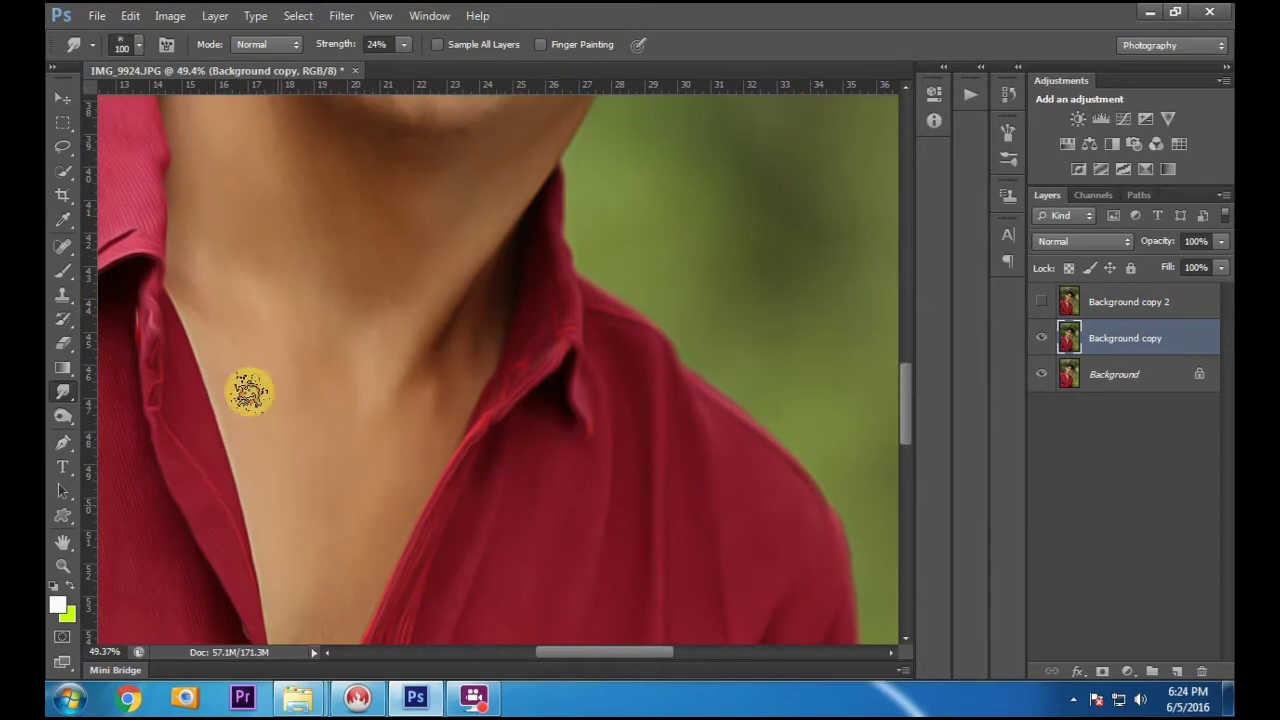
scroll(329, 400, "down", 4)
Step: Set the Smudge brush to size 45 and strength 29% and refine the forehead skin near the hairline and eyebrows
scroll(388, 338, "up", 14)
key("ctrl+1")
key("2")
key("9")
key("bracketleft")
key("bracketleft")
key("bracketleft")
key("bracketleft")
key("bracketleft")
key("bracketleft")
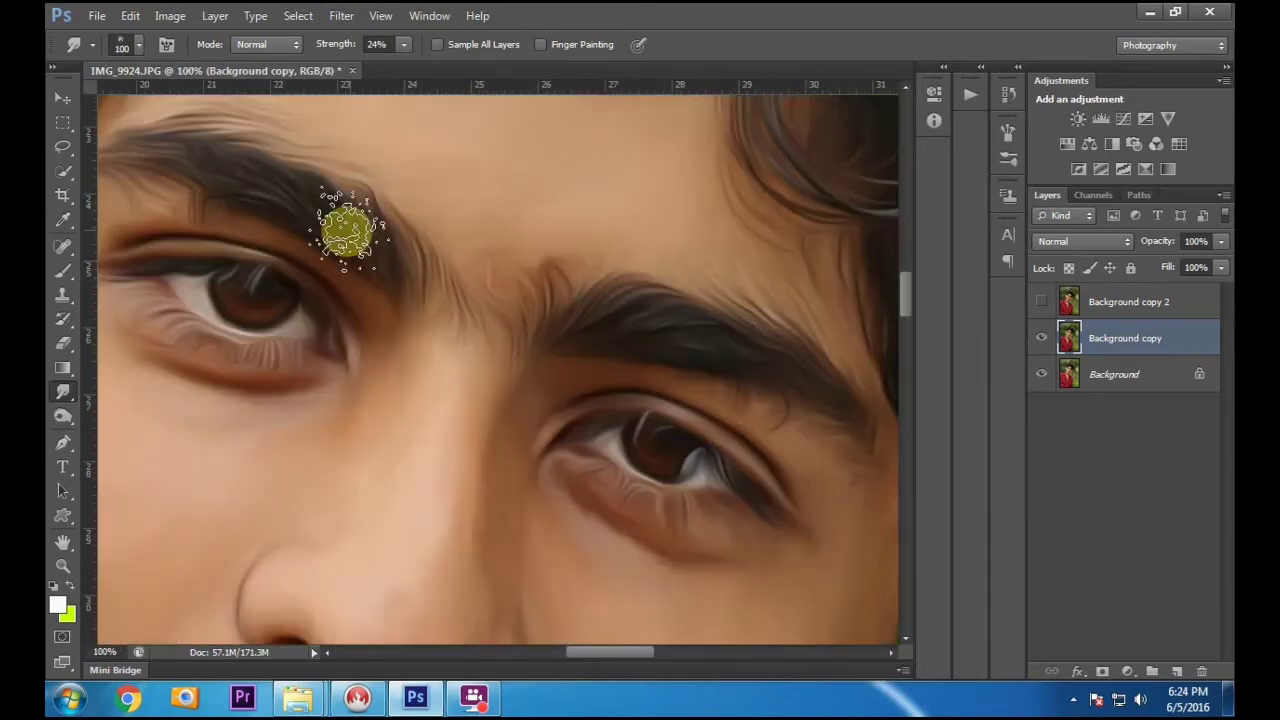
left_click_drag(677, 411, 627, 640)
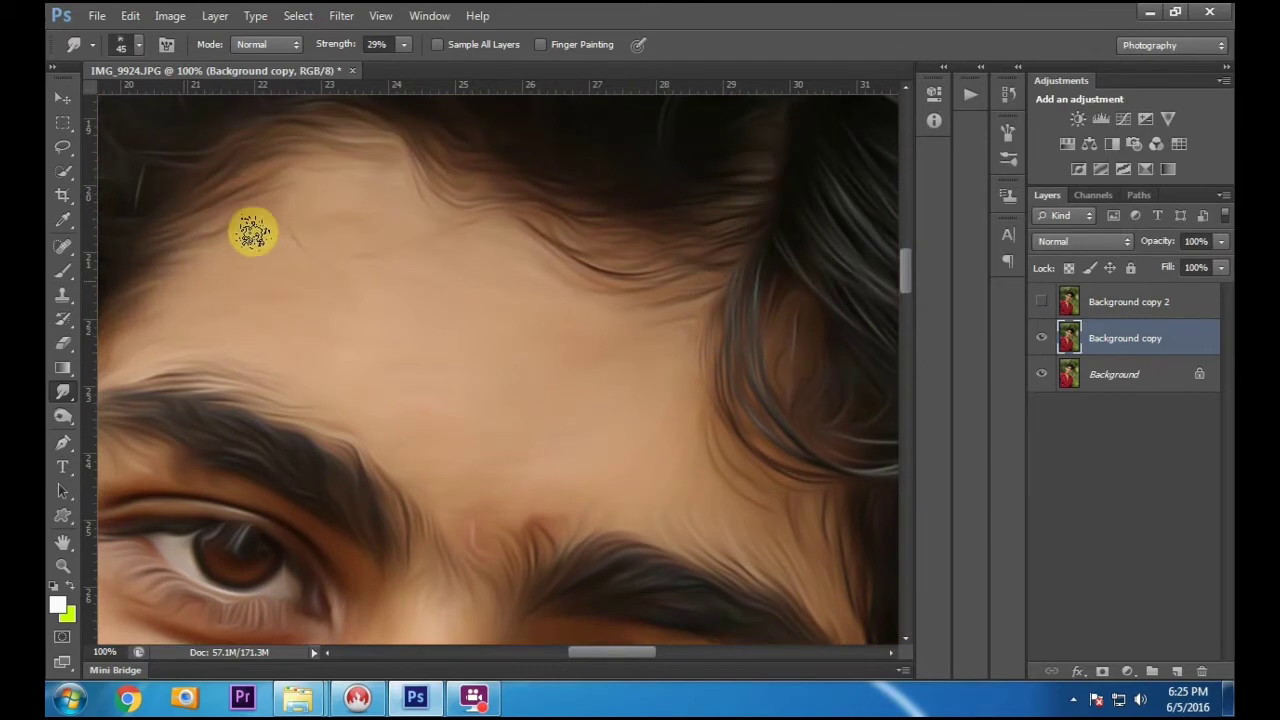
left_click_drag(627, 445, 354, 246)
left_click_drag(447, 496, 486, 372)
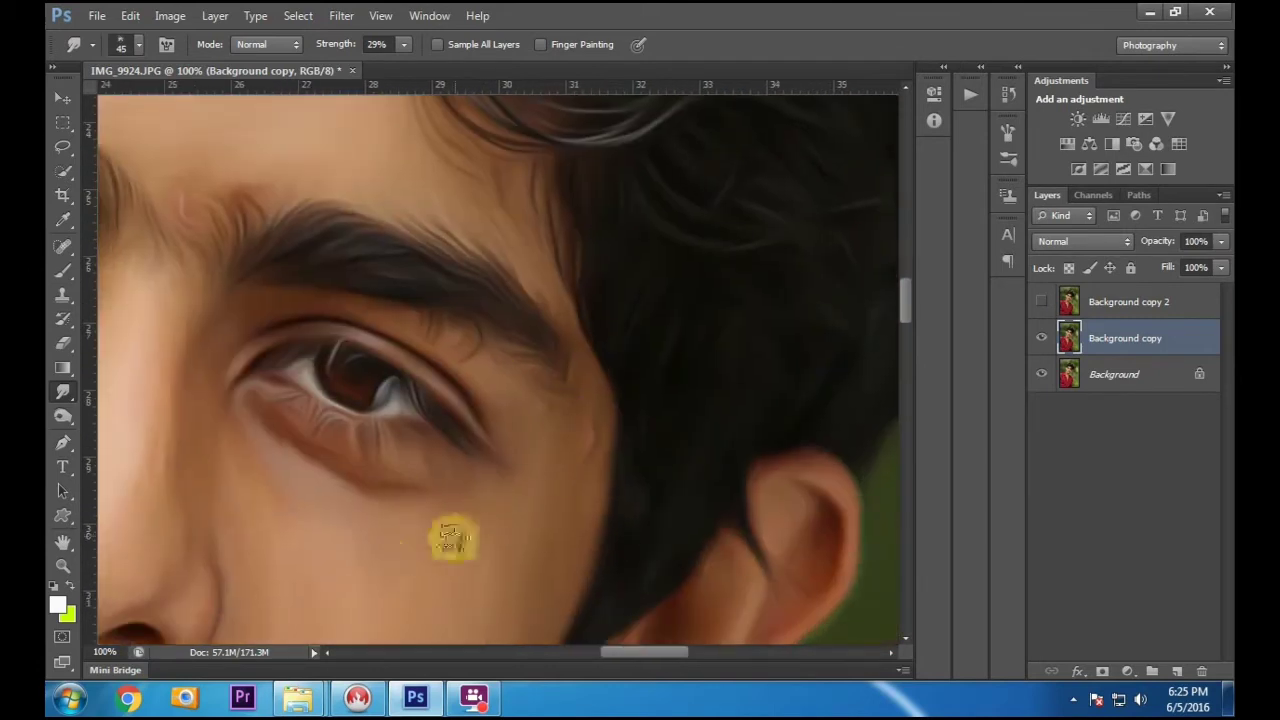
Step: Smudge the nose and the cheek below the eye on the image's right at 29% strength
left_click_drag(172, 462, 305, 528)
left_click_drag(197, 420, 358, 362)
left_click_drag(303, 569, 269, 409)
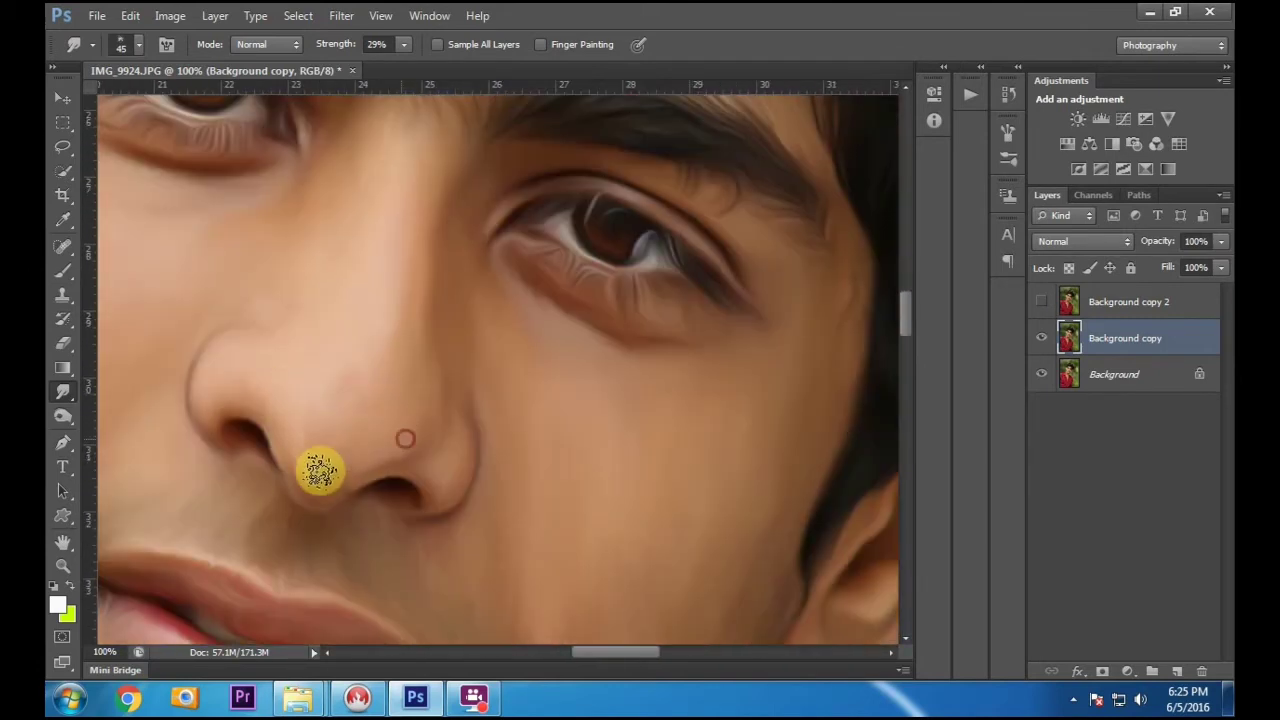
left_click_drag(411, 386, 462, 277)
left_click_drag(666, 450, 666, 503)
left_click_drag(639, 389, 660, 211)
mouse_move(606, 449)
left_mouse_down()
mouse_move(617, 480)
mouse_move(590, 525)
left_mouse_up()
Step: Blend the skin between the nose and mouth and across the chin with the size 45 Smudge brush
left_click_drag(286, 529, 470, 535)
left_click_drag(384, 590, 284, 508)
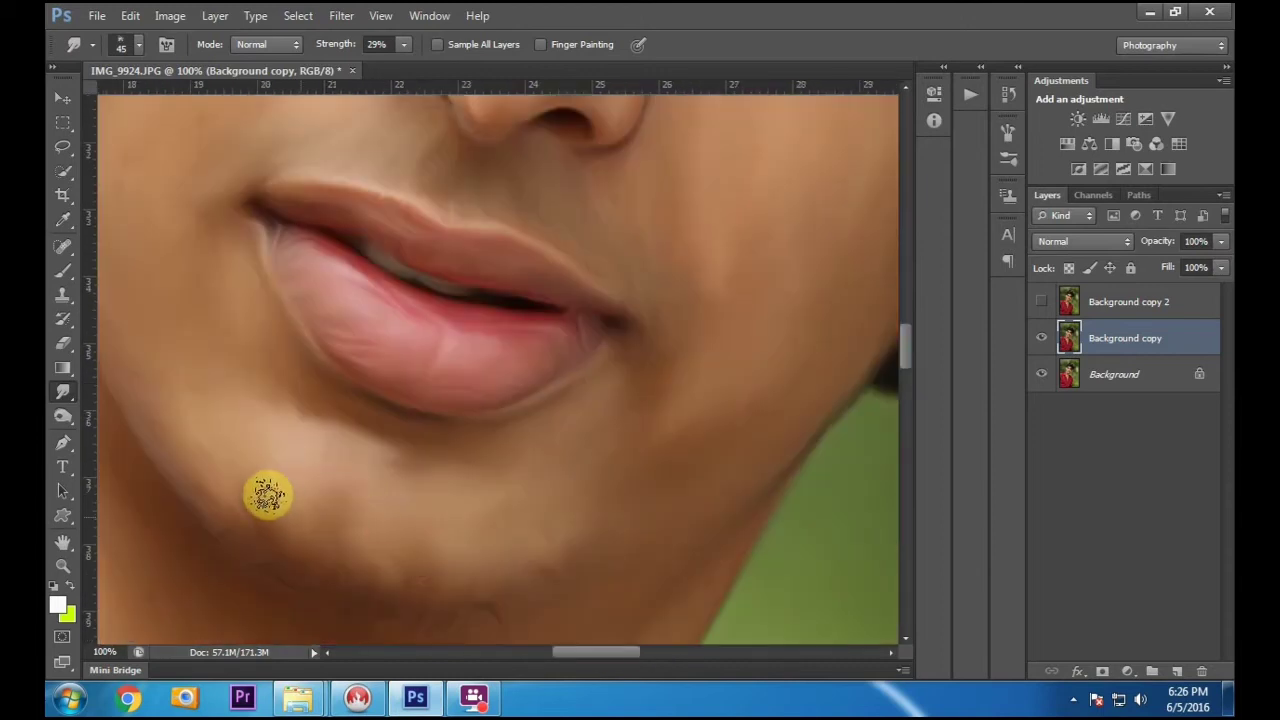
left_click_drag(520, 602, 563, 489)
scroll(540, 420, "down", 5)
Step: Set the Smudge strength to 100% with a size 10 brush and pull out strands along the hair's outer left edge
scroll(516, 227, "up", 3)
left_click_drag(404, 44, 512, 62)
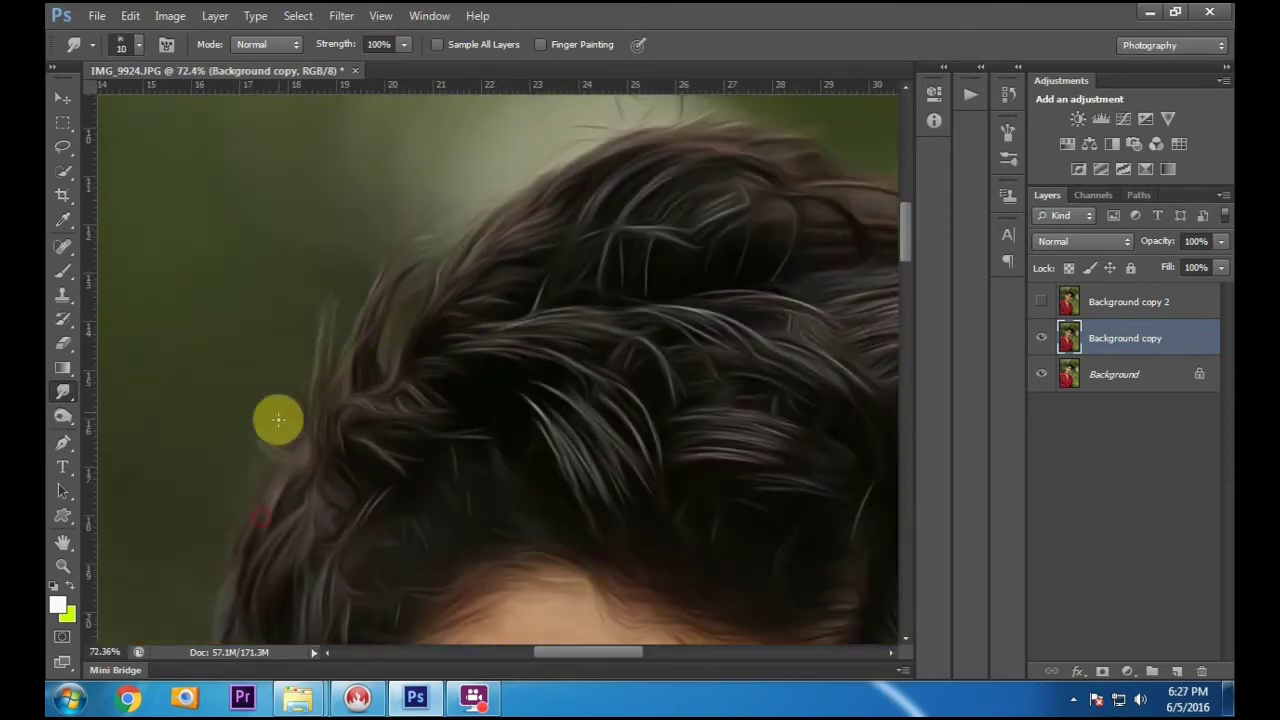
left_click_drag(293, 440, 346, 340)
scroll(346, 340, "up", 6)
right_click(376, 447)
left_click(460, 443)
left_click(291, 341)
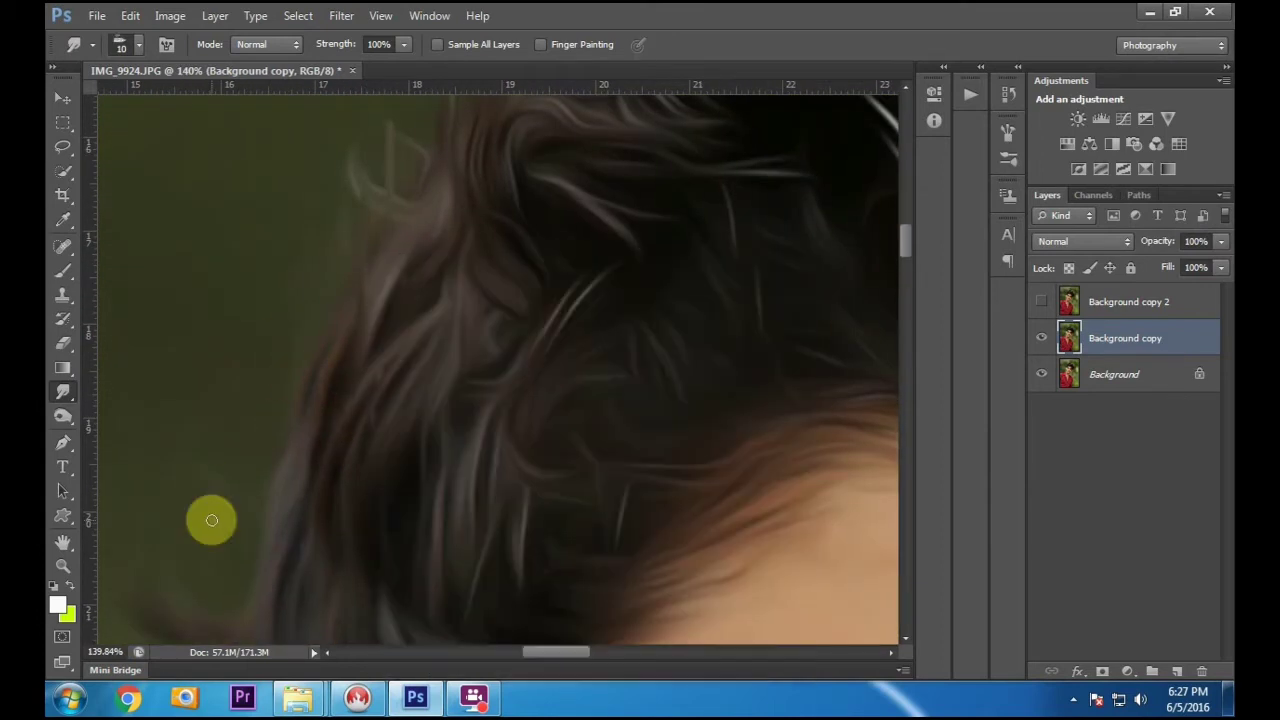
Step: Pick a different brush tip for the Smudge tool, set it to size 25 and work over the hair's upper outline
left_click_drag(534, 294, 647, 389)
right_click(647, 389)
left_click(474, 385)
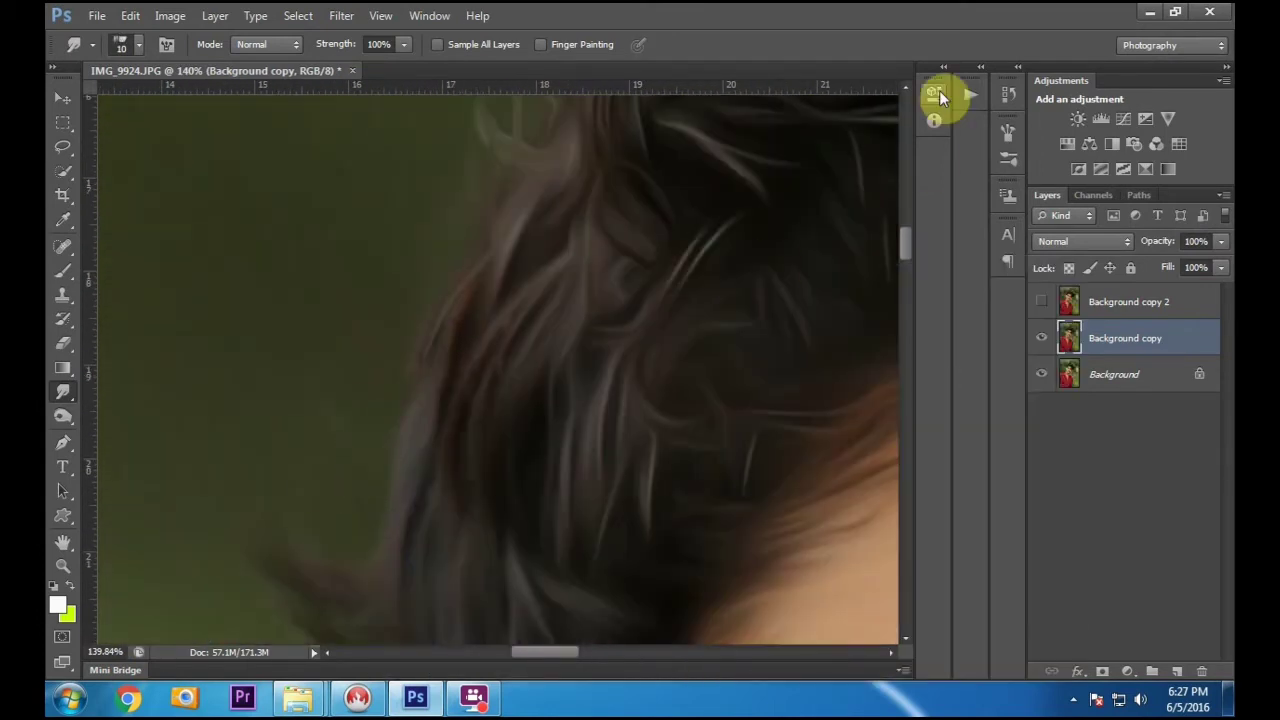
left_click(936, 93)
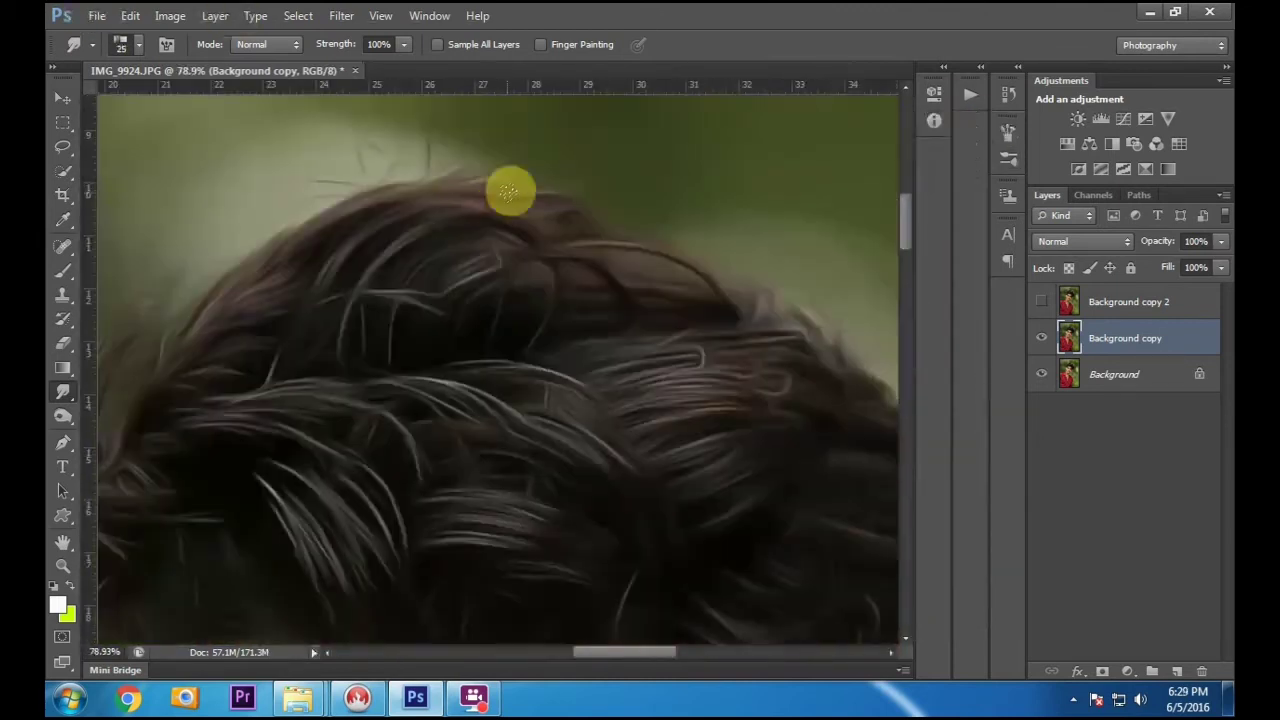
Step: Enlarge the Smudge brush to 90 and soften the hair's outer right edge down towards the ear
scroll(510, 192, "down", 5)
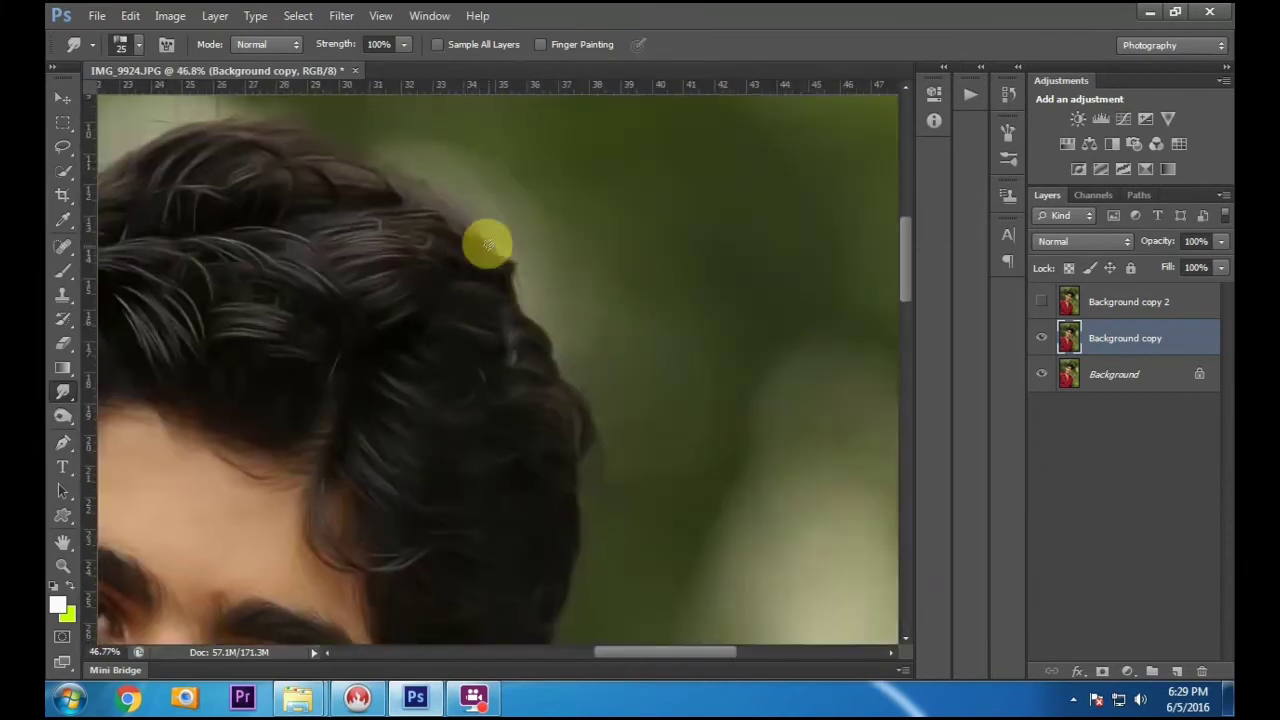
key("bracketright")
key("bracketright")
key("bracketright")
key("bracketright")
key("bracketright")
key("bracketright")
key("bracketright")
key("bracketright")
key("bracketright")
mouse_move(488, 244)
left_mouse_down()
mouse_move(526, 288)
mouse_move(583, 409)
mouse_move(597, 568)
left_mouse_up()
left_click_drag(570, 610, 598, 470)
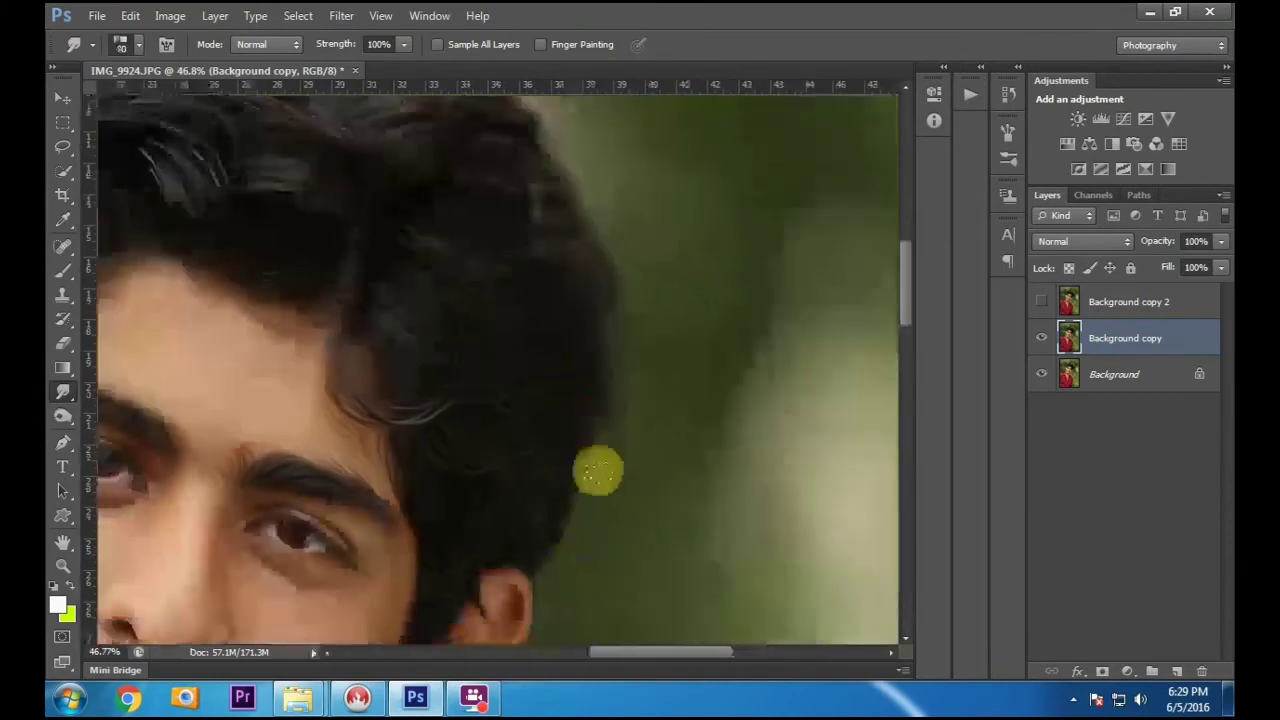
Step: Set the Smudge brush to size 70 and continue blending the hair at 100% strength
scroll(391, 417, "up", 1)
mouse_move(440, 295)
left_mouse_down()
mouse_move(729, 437)
mouse_move(790, 410)
left_mouse_up()
key("bracketleft")
key("bracketleft")
key("bracketright")
key("bracketright")
key("bracketright")
key("bracketright")
scroll(466, 403, "down", 9)
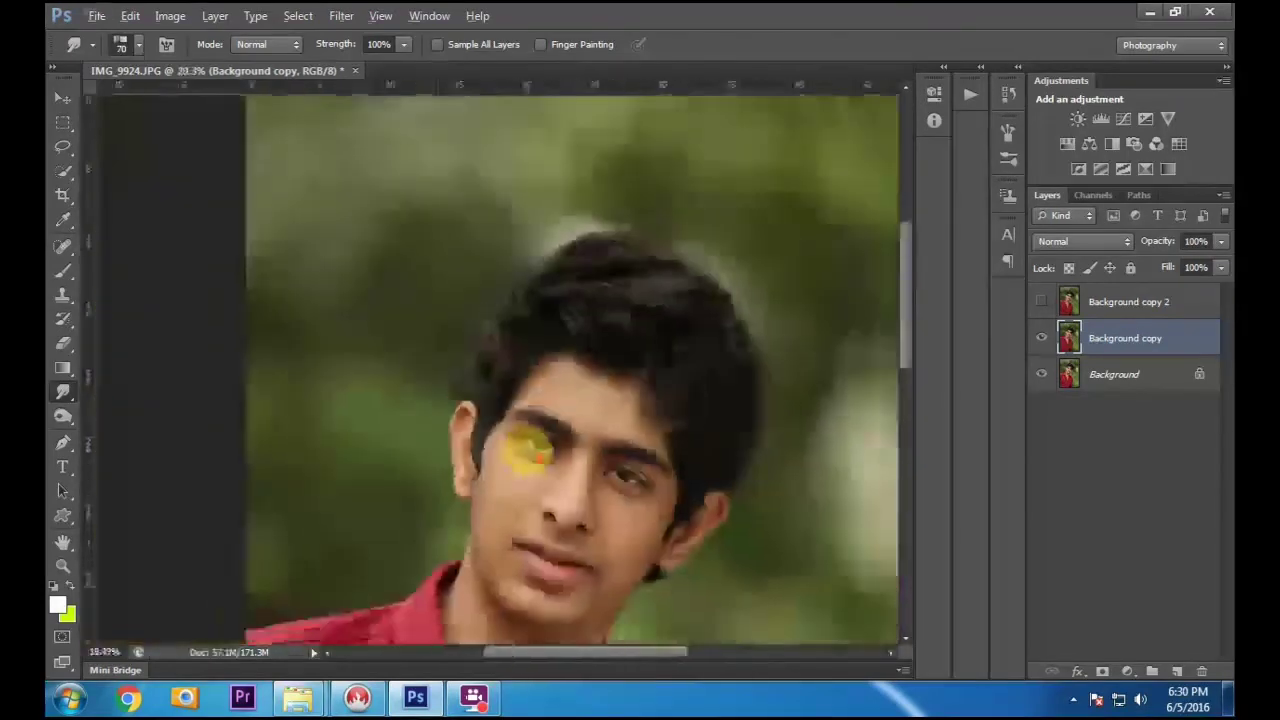
Step: Use the Eraser at a low opacity and 100% flow on the Background copy layer to bring back facial detail around the lips
scroll(530, 450, "up", 10)
left_click(63, 343)
left_click(360, 44)
left_click(349, 65)
scroll(734, 420, "down", 2)
left_click(360, 44)
left_click(343, 66)
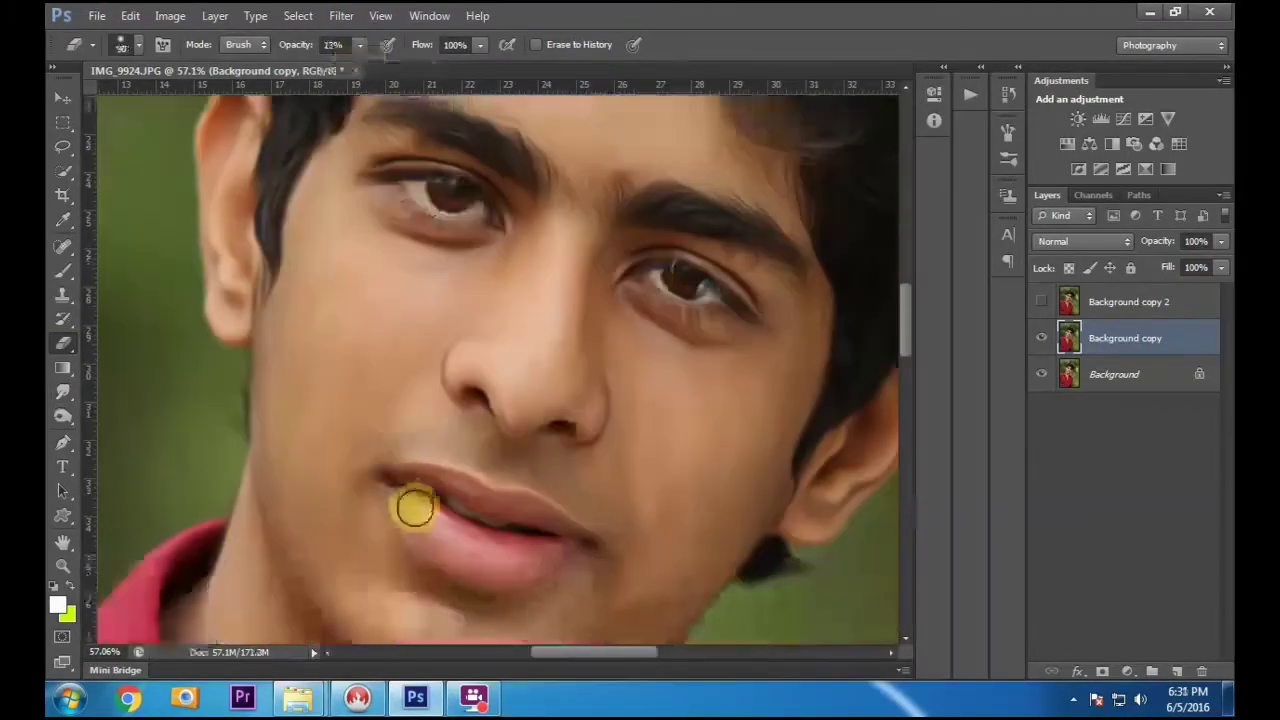
scroll(234, 286, "down", 8)
Step: Choose a speckled Smudge brush tip at size 150 and 62% strength and smooth the fabric of the red shirt
key("r")
scroll(314, 391, "up", 7)
right_click(657, 277)
double_click(771, 500)
key("bracketright")
key("bracketright")
key("bracketright")
key("bracketright")
key("bracketright")
key("6")
key("2")
scroll(510, 334, "down", 3)
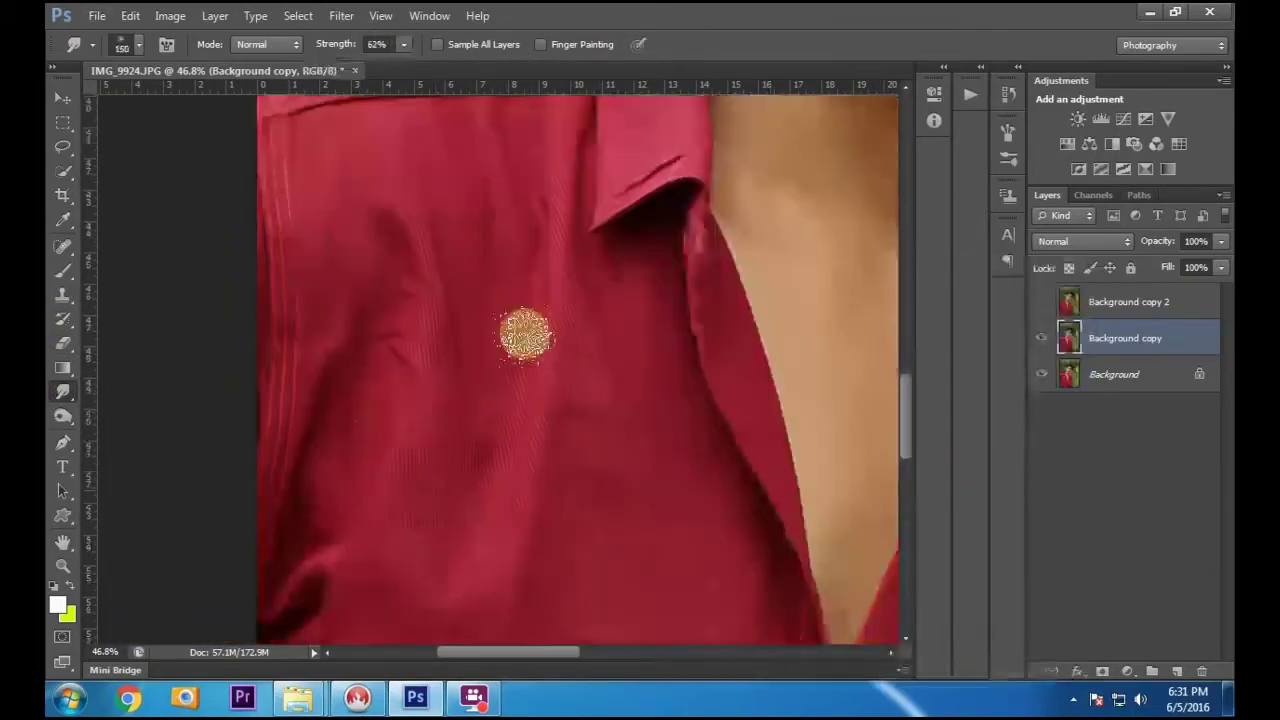
scroll(600, 390, "down", 6)
scroll(420, 340, "right", 8)
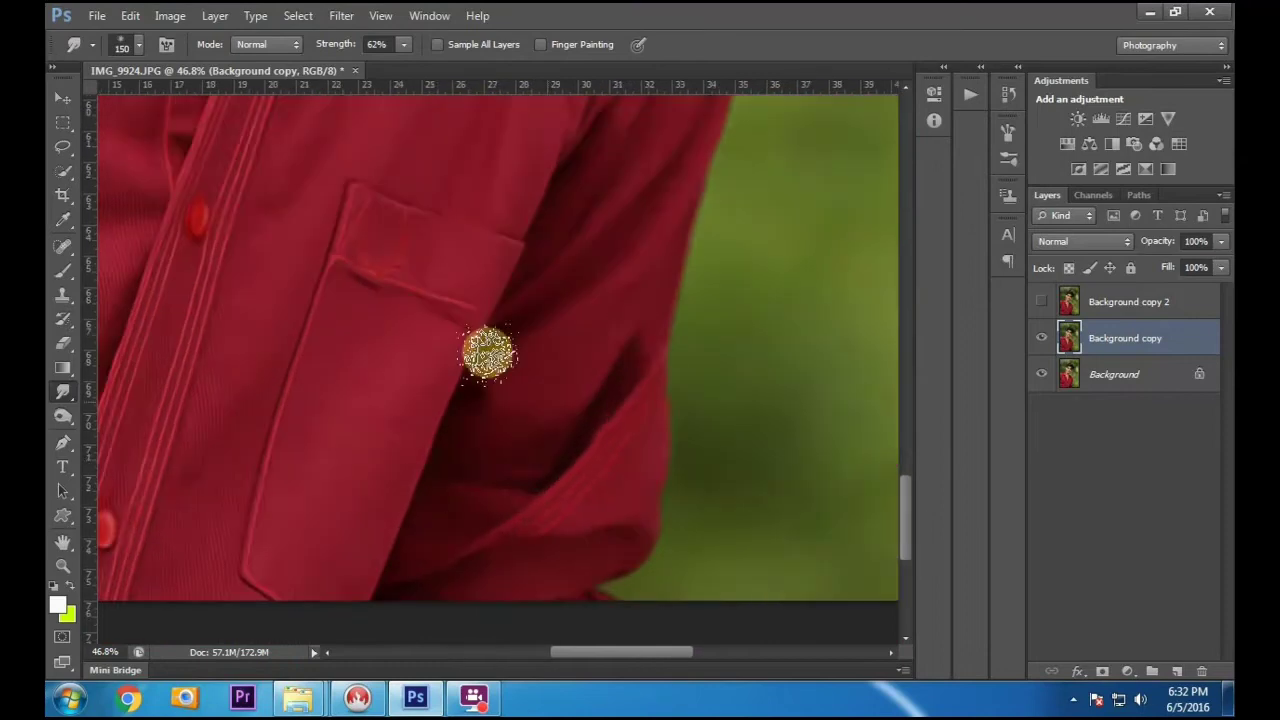
Step: Delete the hidden Background copy 2 layer, merge Background copy into Background and choose the Move tool
scroll(488, 352, "down", 8)
left_click_drag(1120, 303, 1200, 668)
key("ctrl+e")
left_click(62, 100)
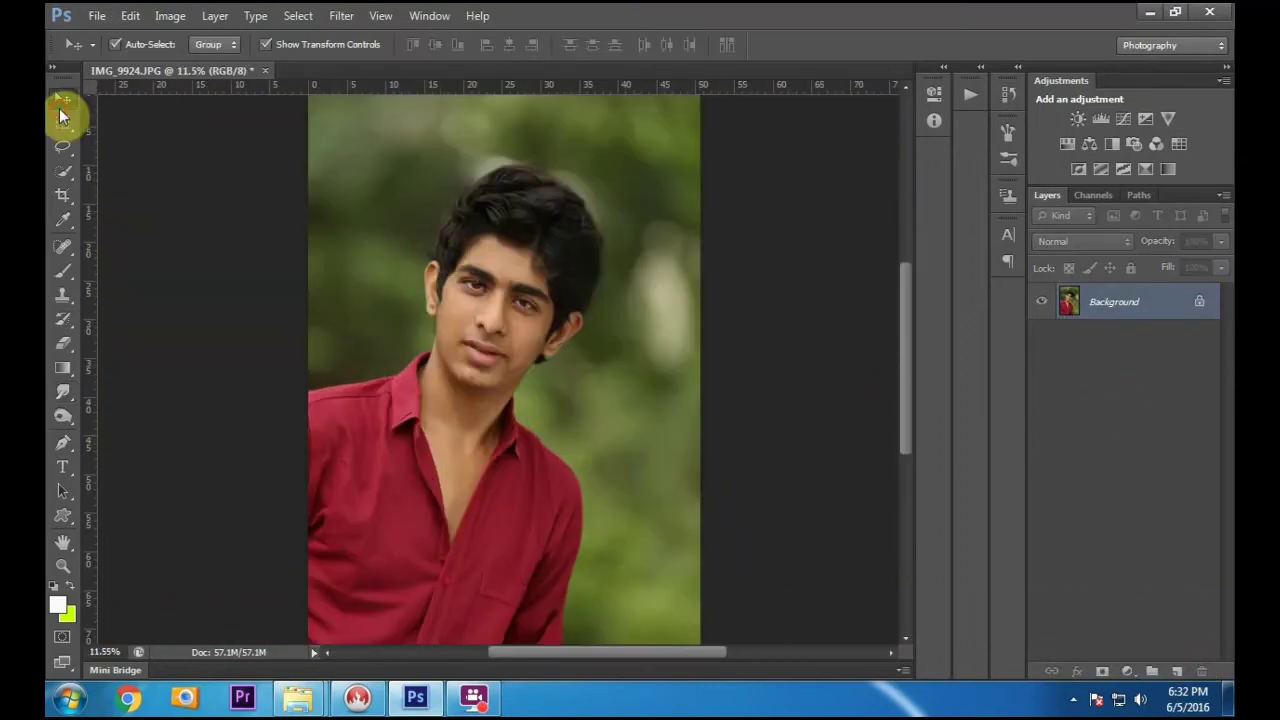
Step: Add a Color Balance adjustment layer above Background with midtones at red +16, green +16 and blue +45
scroll(478, 285, "up", 5)
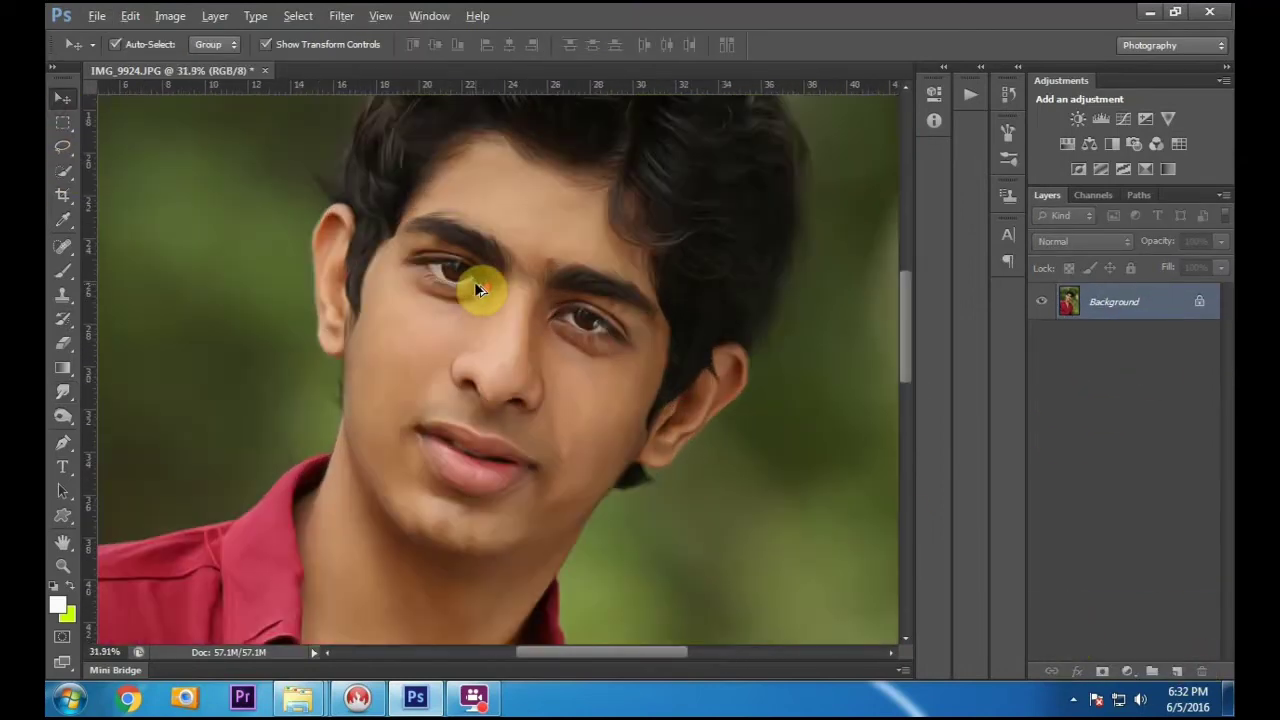
scroll(474, 281, "up", 2)
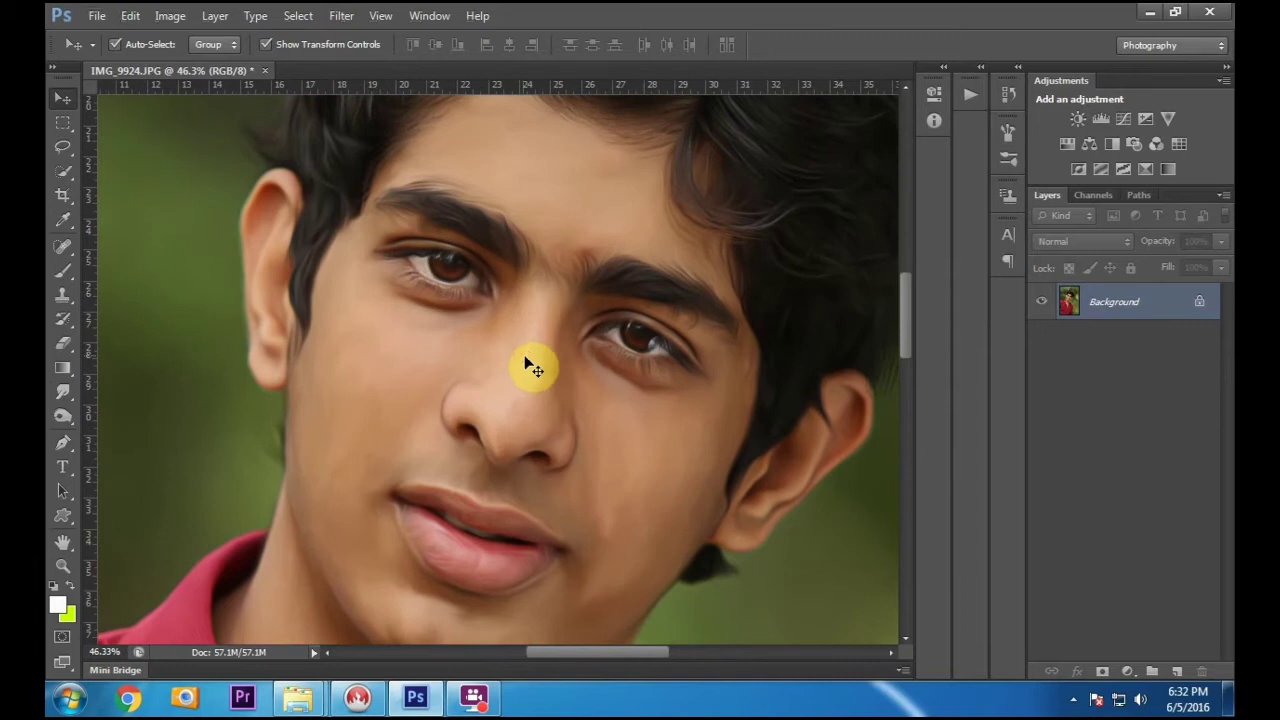
key("ctrl+b")
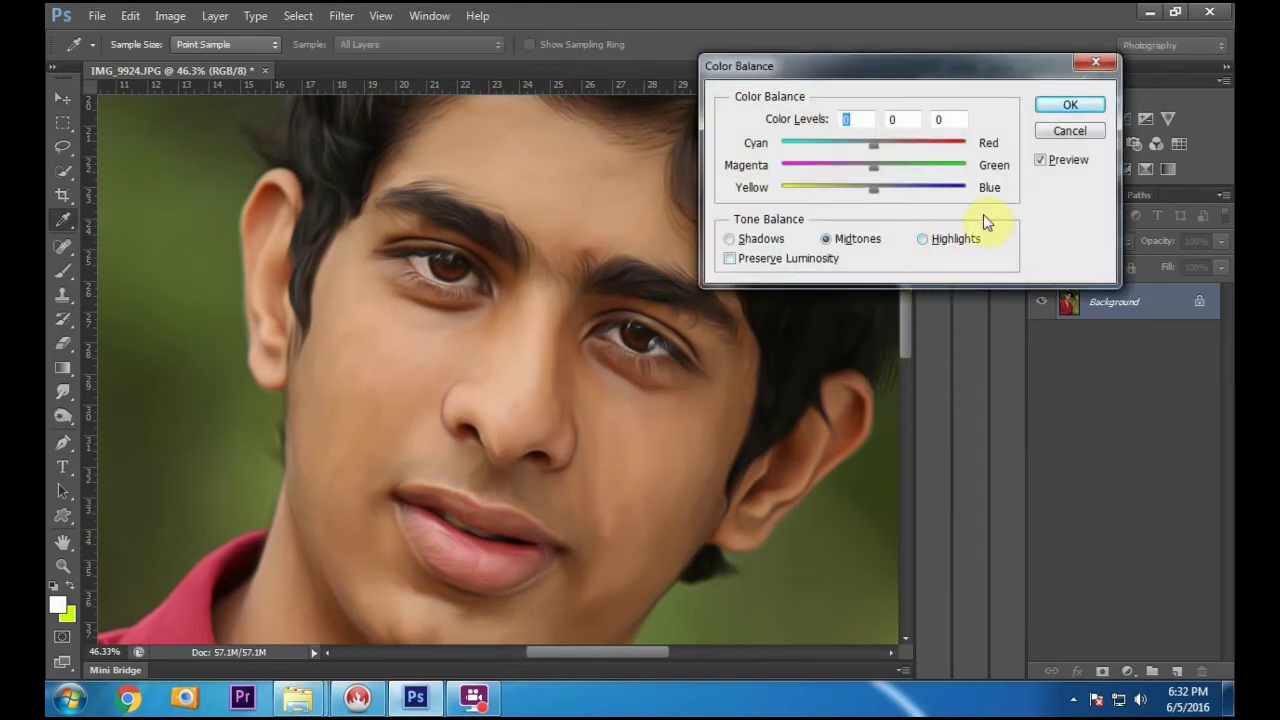
left_click(1070, 131)
left_click(1127, 671)
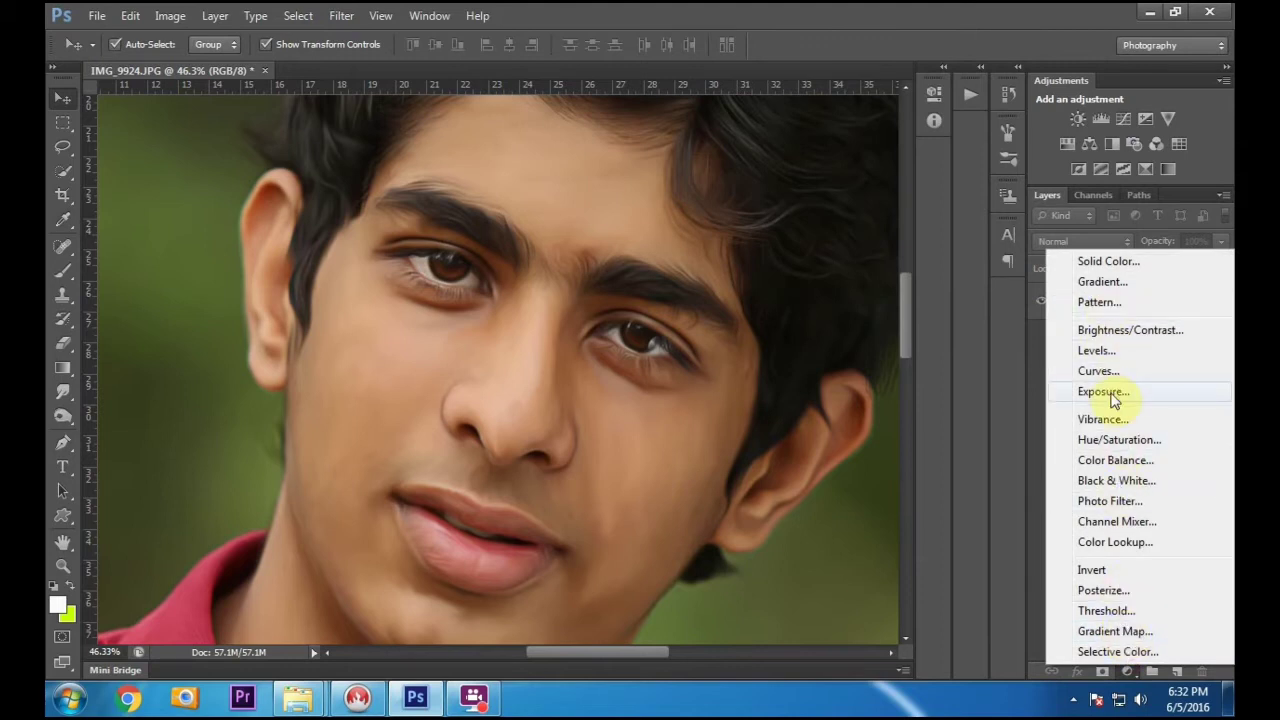
left_click(1112, 460)
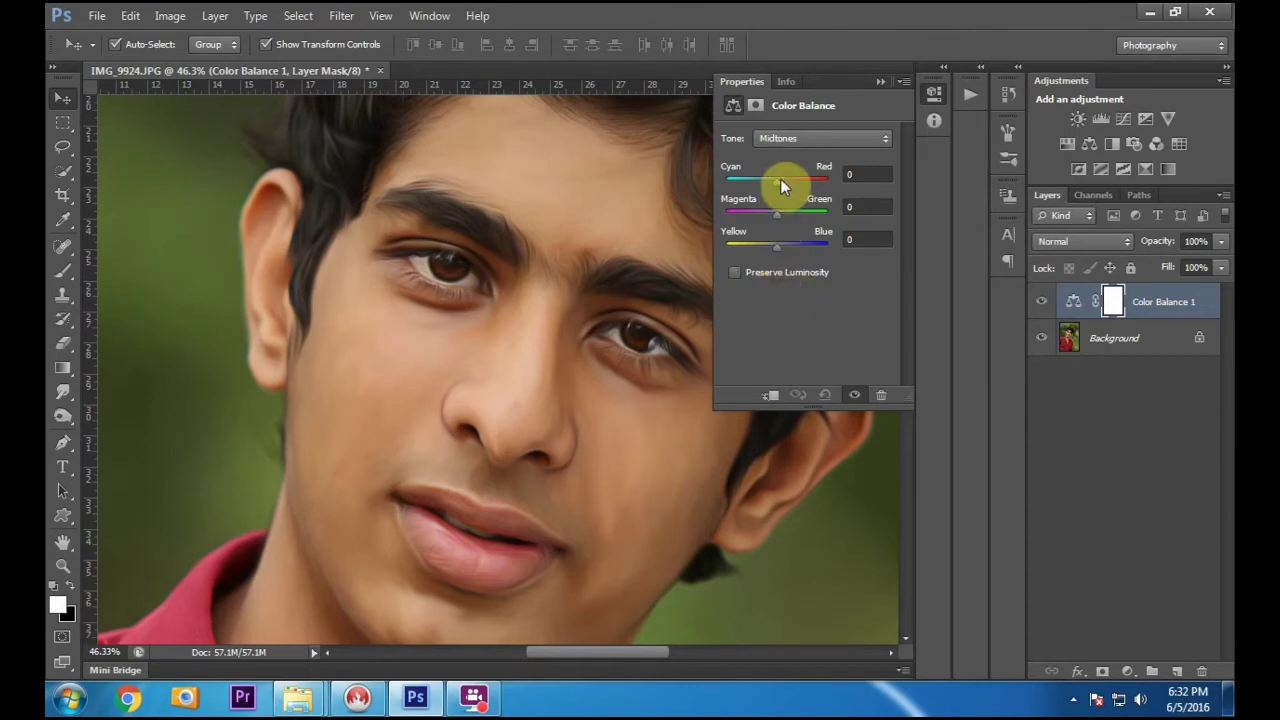
left_click_drag(774, 181, 798, 246)
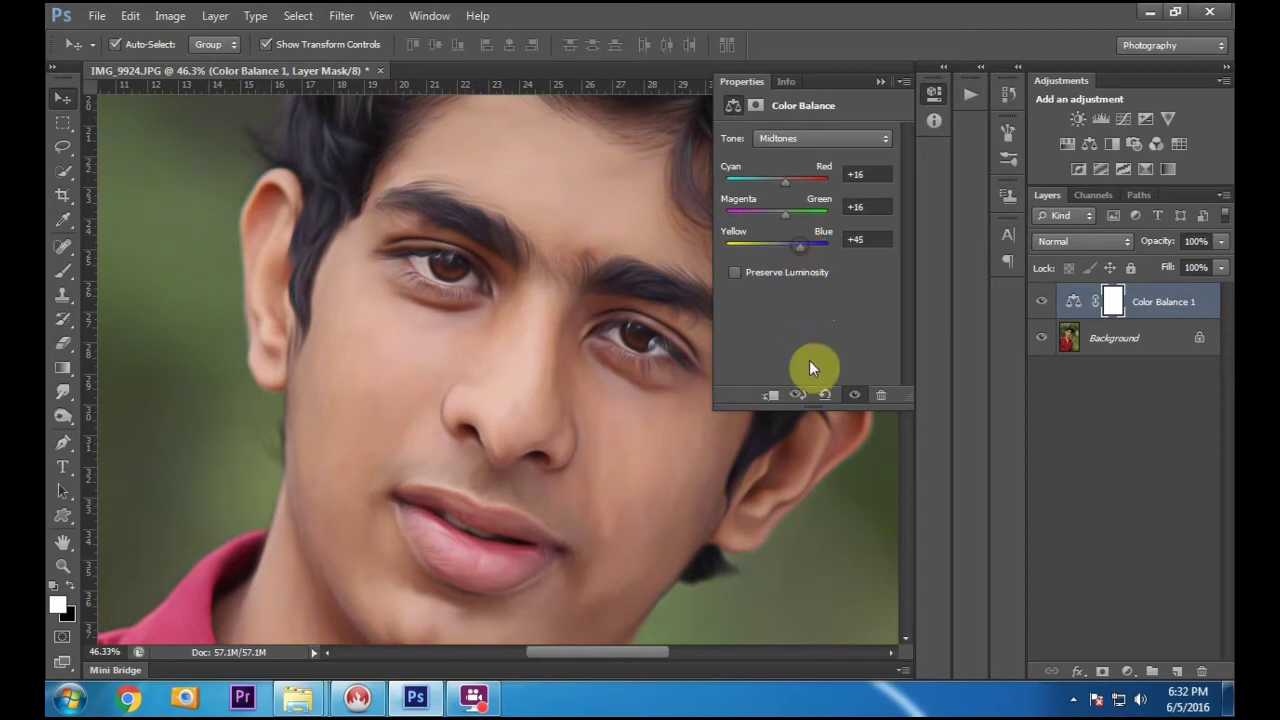
left_click(884, 80)
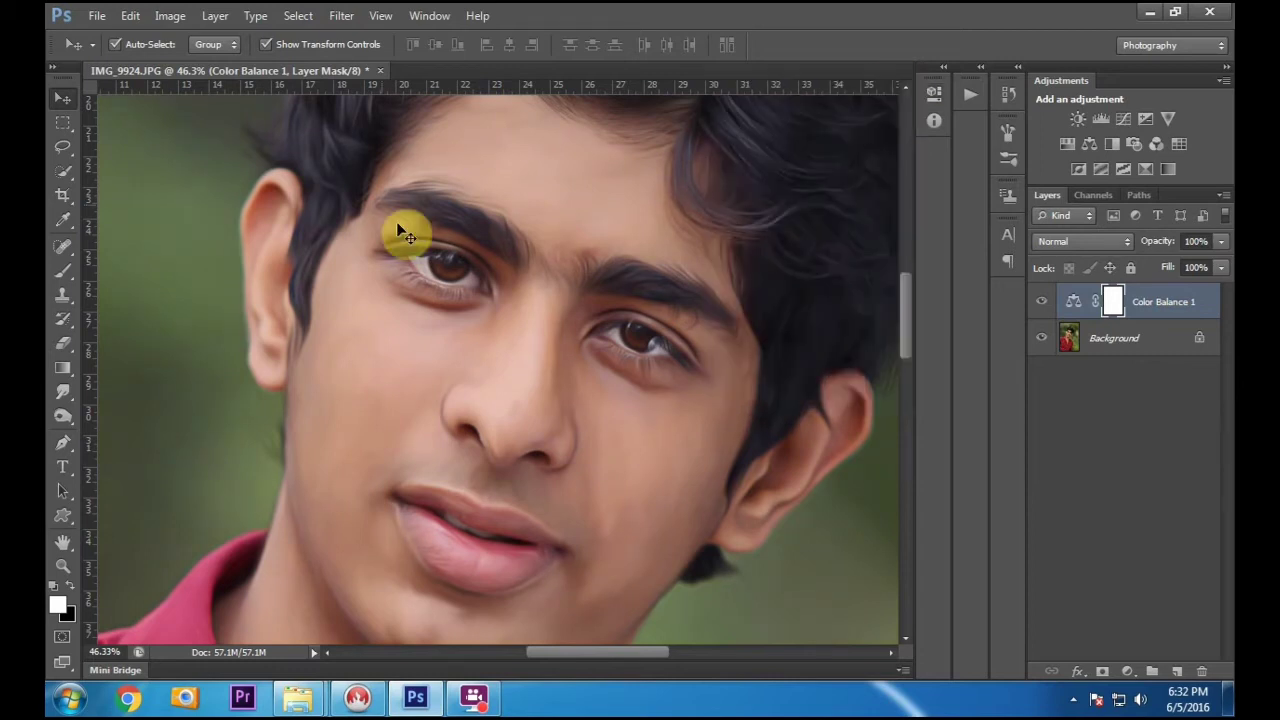
Step: Compare the portrait with and without Color Balance 1 and merge that adjustment layer with the Background layer
scroll(440, 344, "down", 1)
scroll(440, 345, "down", 10)
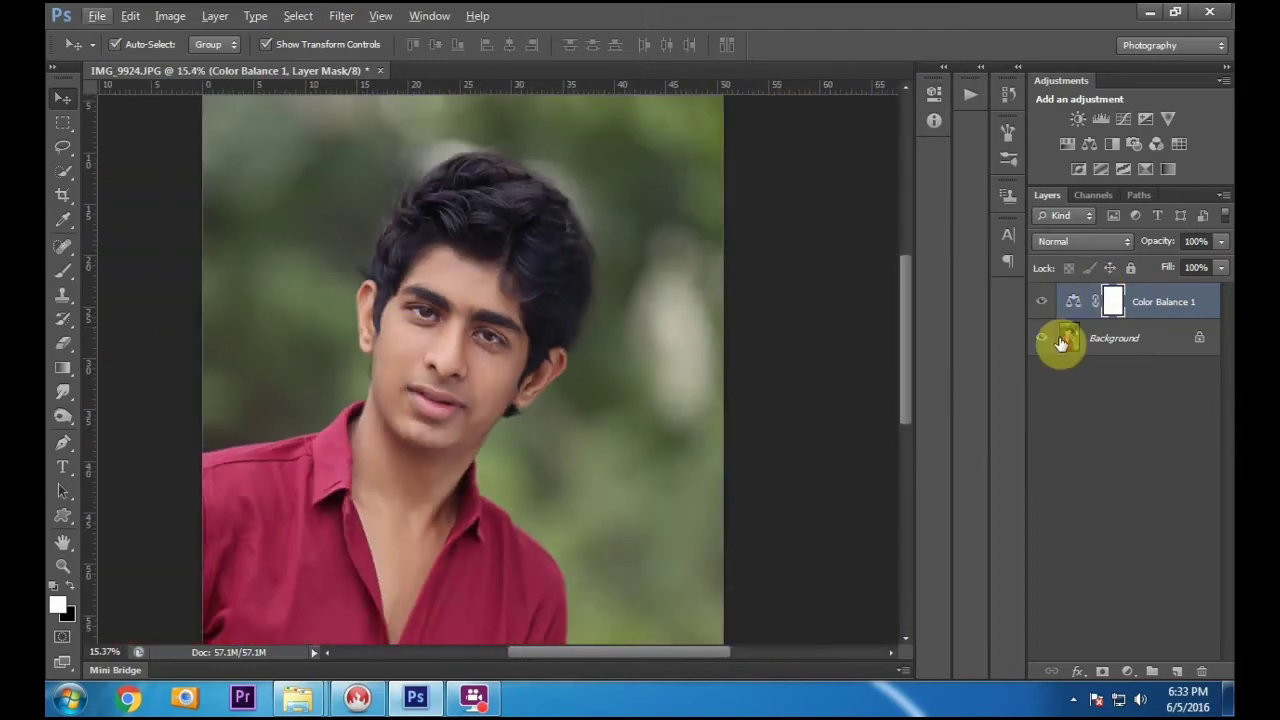
left_click(1043, 303)
left_click(1043, 303)
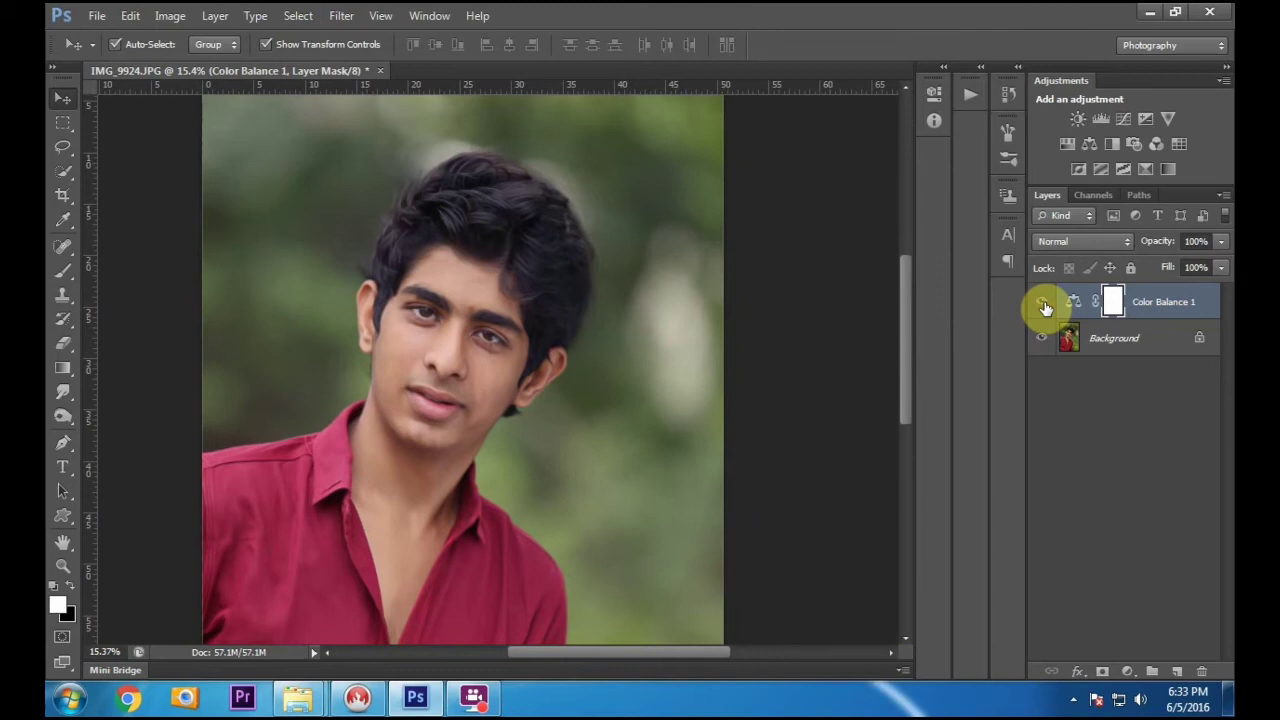
left_click(1163, 345)
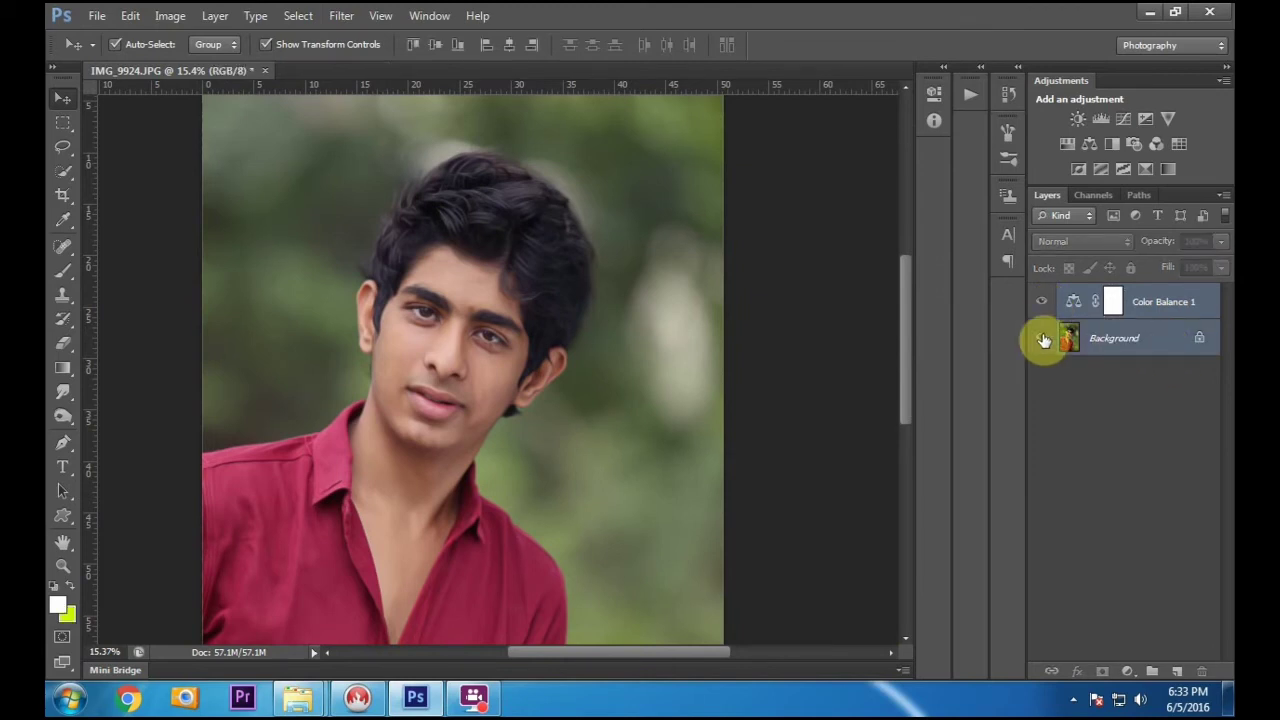
key("Delete")
Step: Apply a Levels adjustment to the merged image with input levels 9, 0.94 and 255
scroll(363, 259, "up", 2)
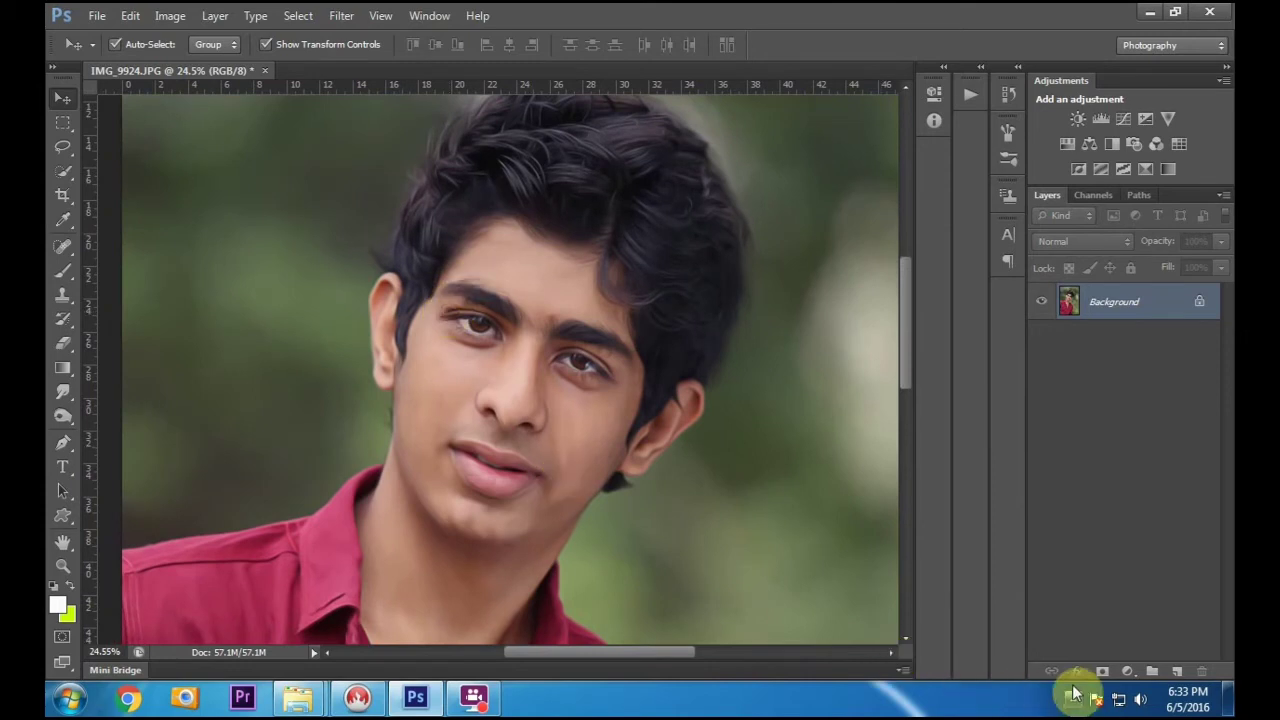
key("ctrl+l")
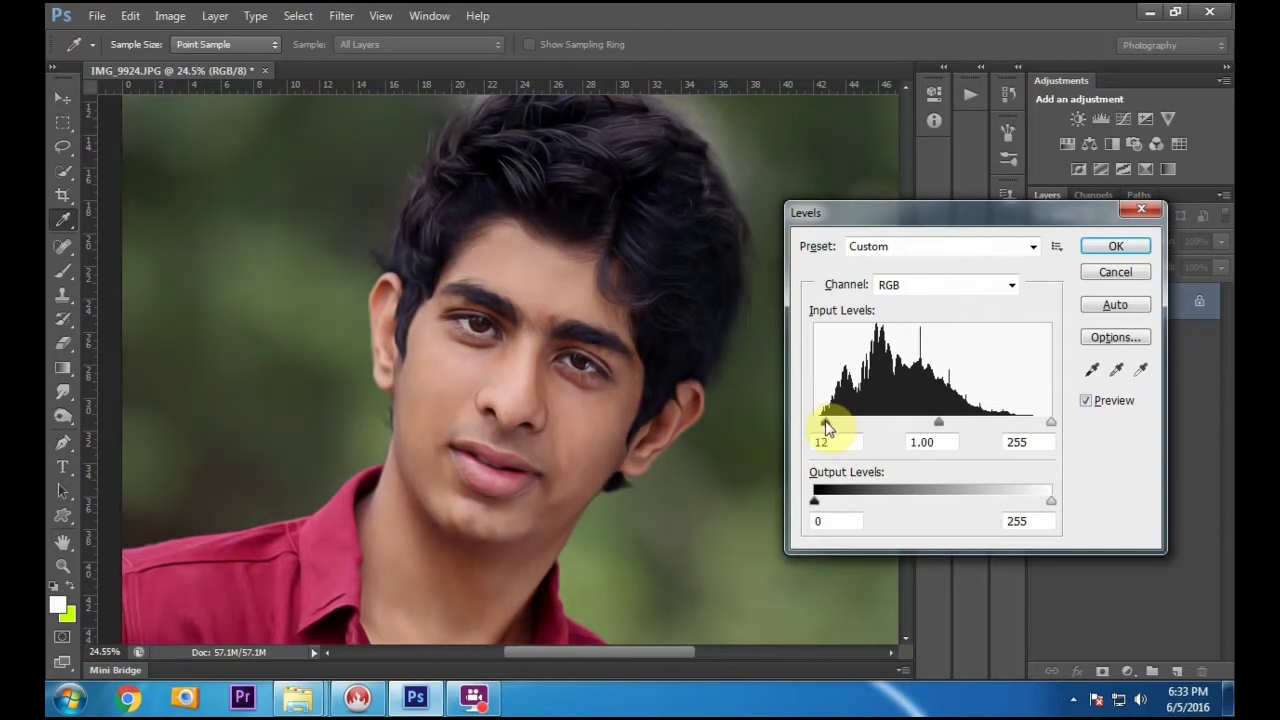
left_click_drag(1050, 424, 1036, 426)
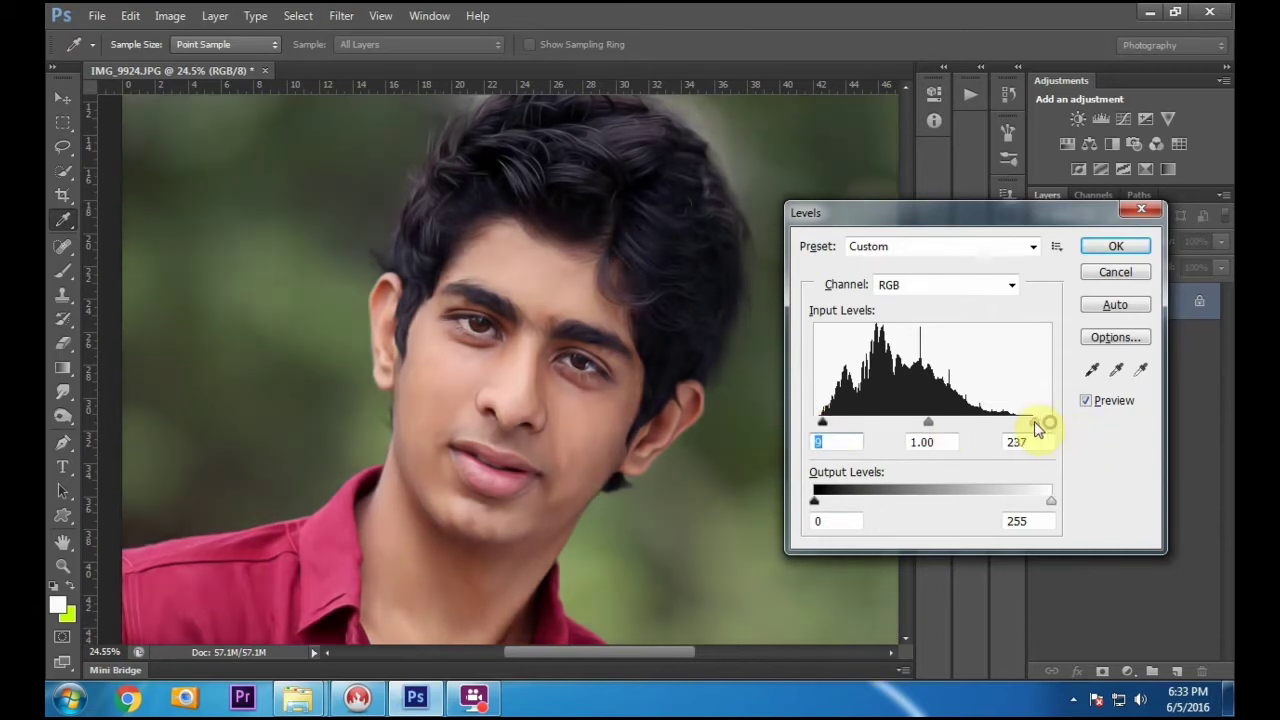
left_click_drag(938, 428, 946, 428)
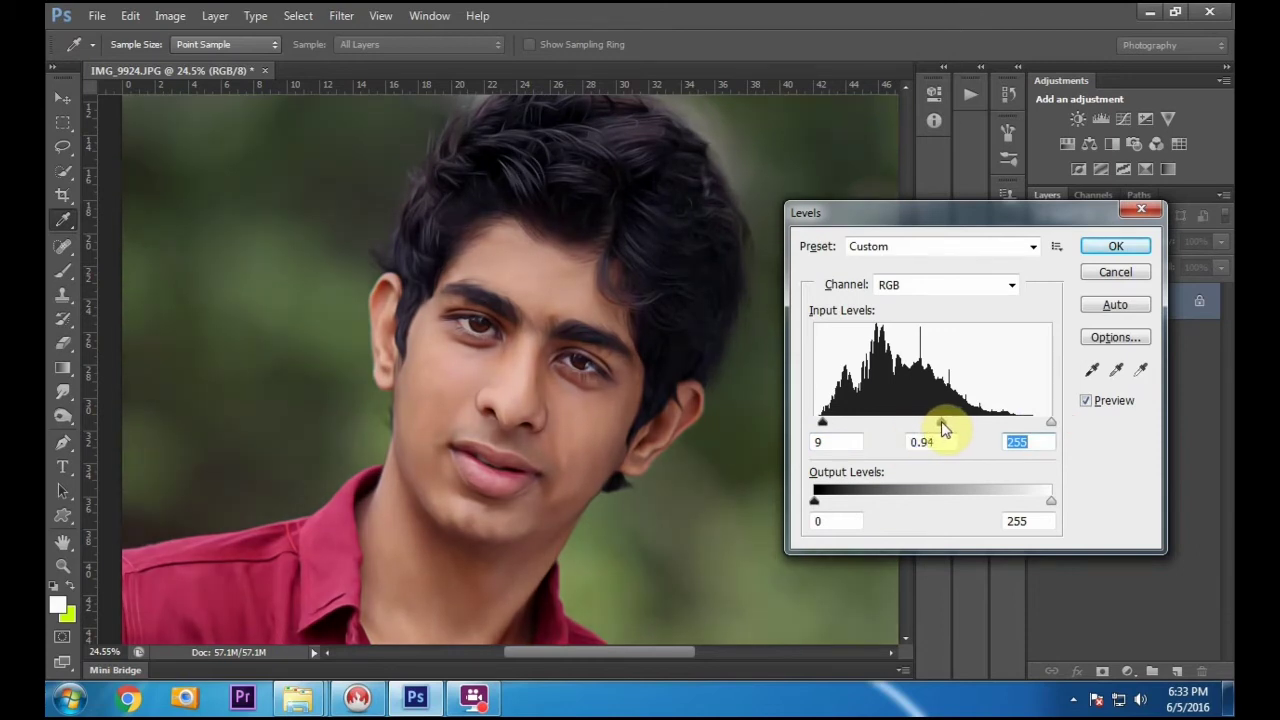
left_click(1097, 248)
key("v")
scroll(516, 236, "down", 5)
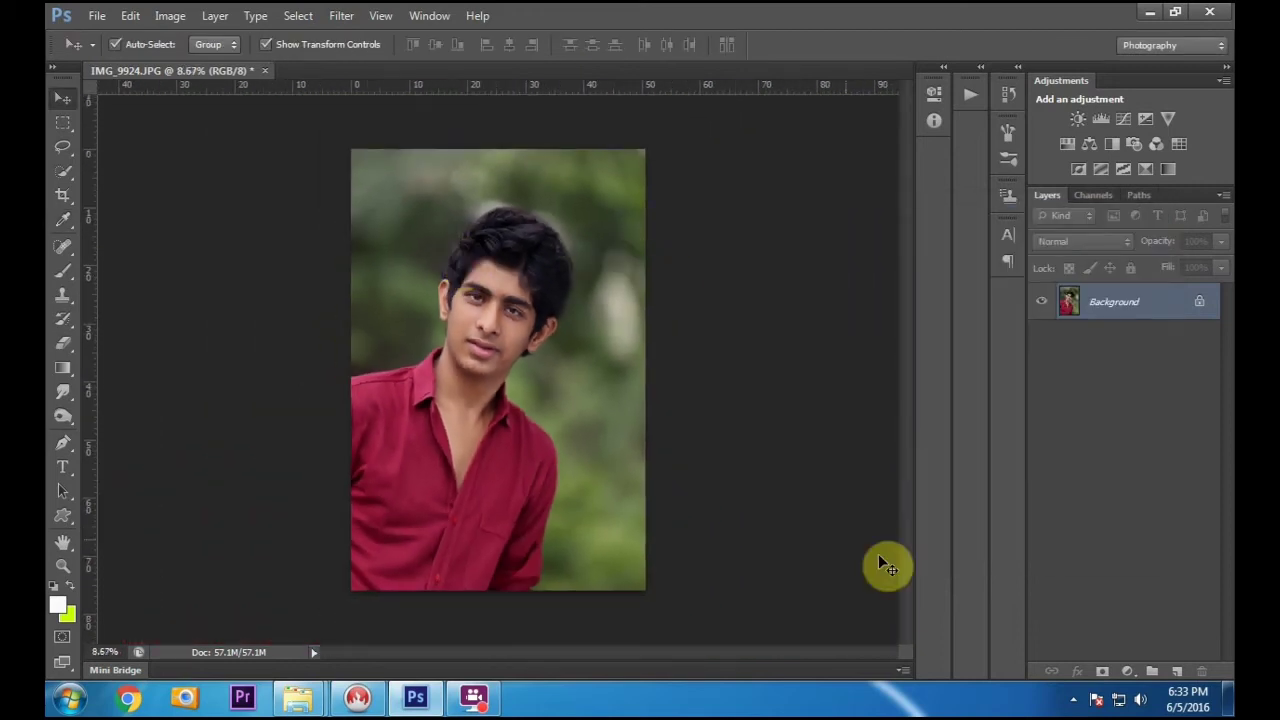
Step: Add an empty layer above Background and set up the Brush tool with a textured tip at size 1400
left_click(1176, 672)
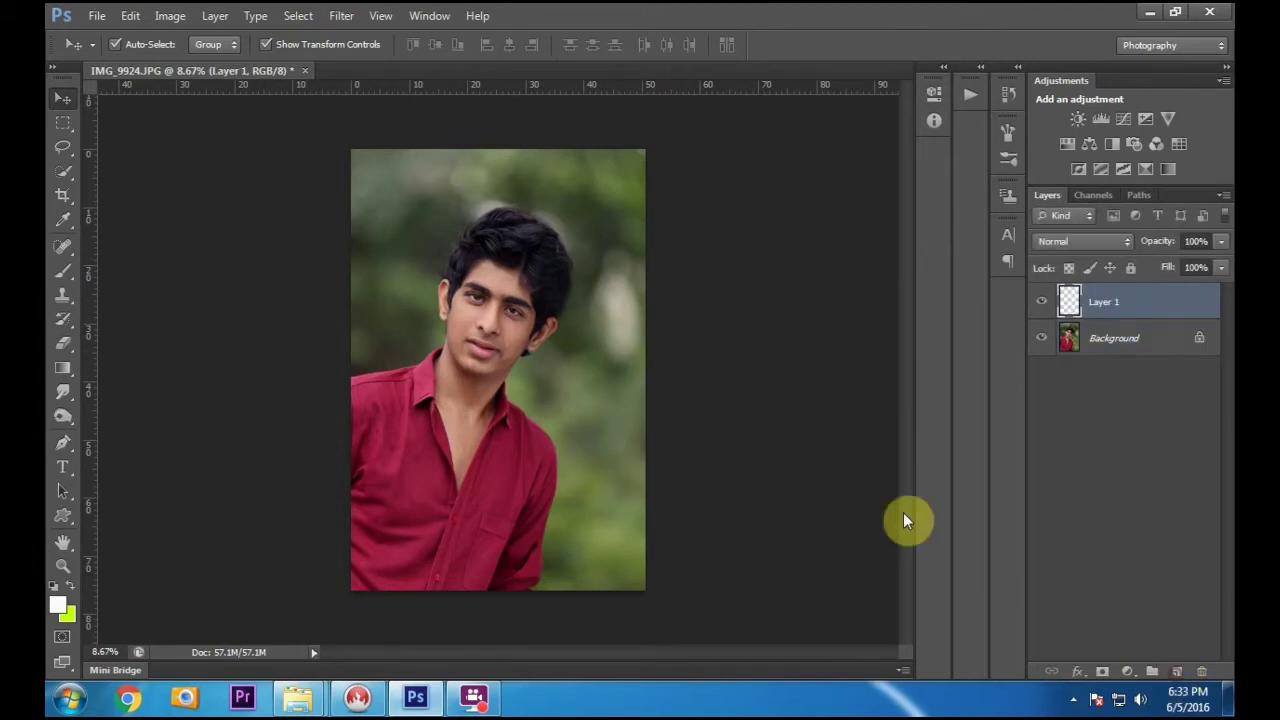
scroll(352, 222, "up", 1)
scroll(352, 222, "up", 4)
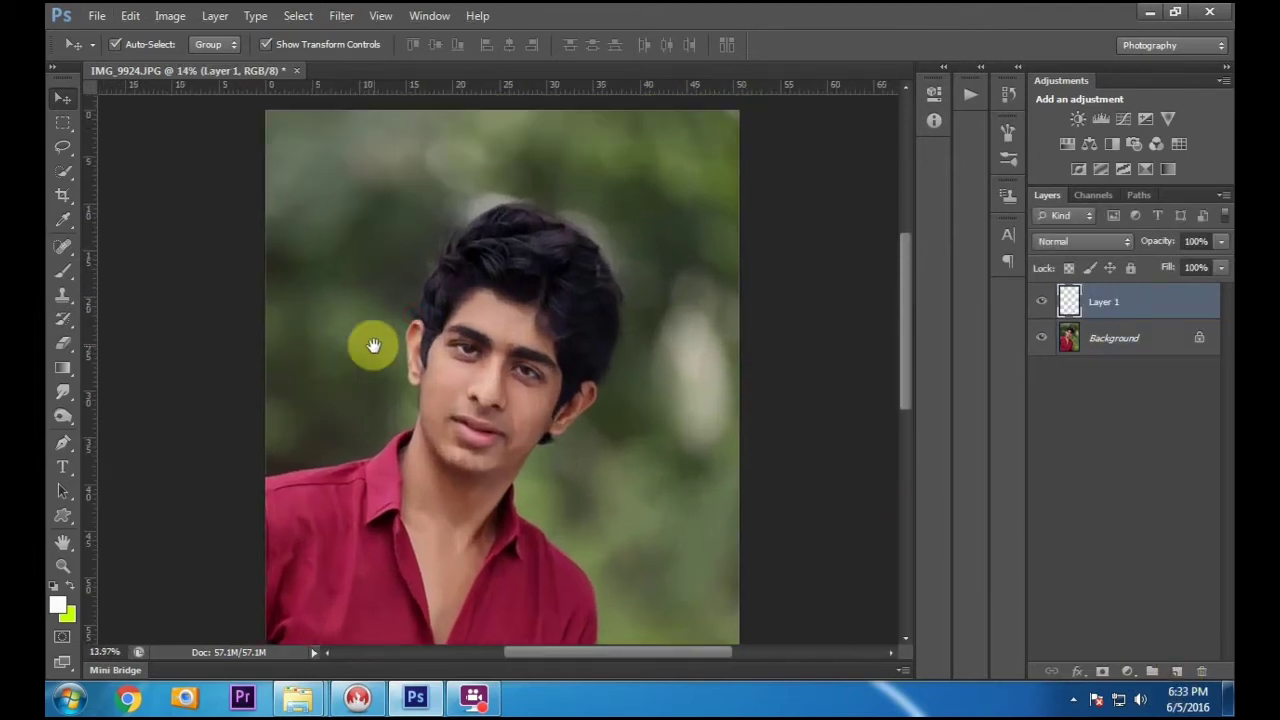
key("b")
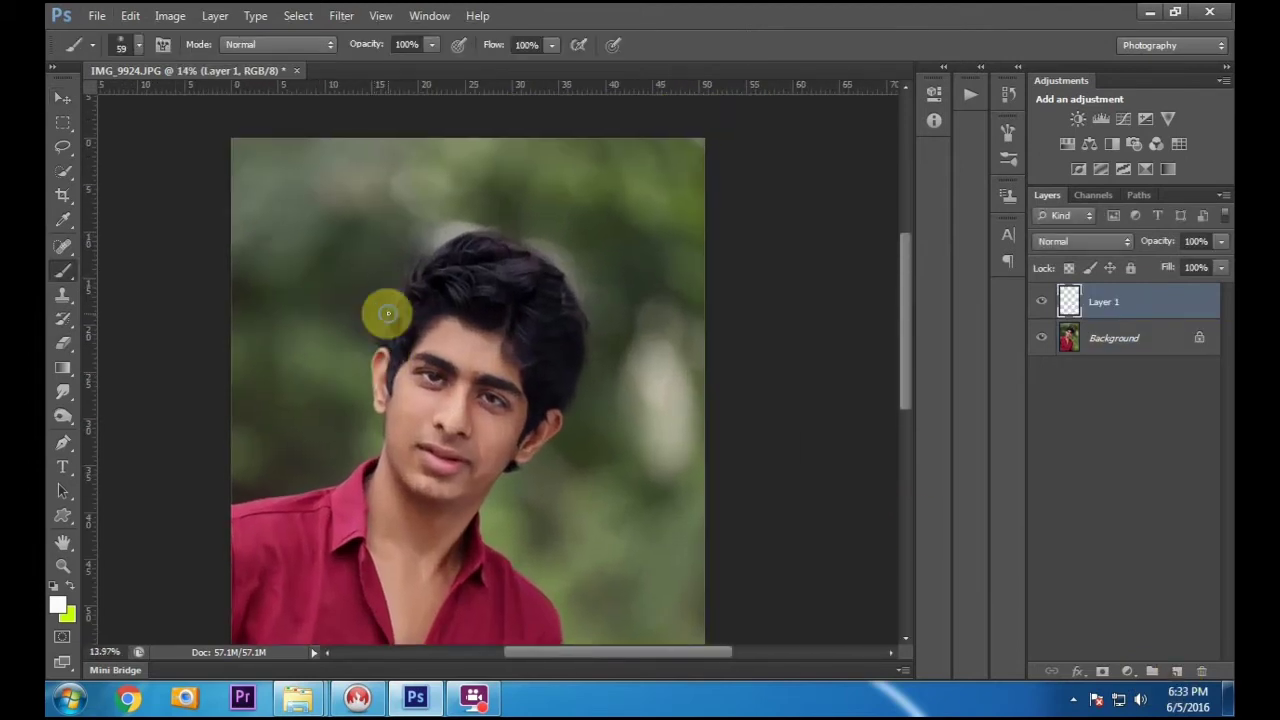
right_click(386, 309)
double_click(662, 558)
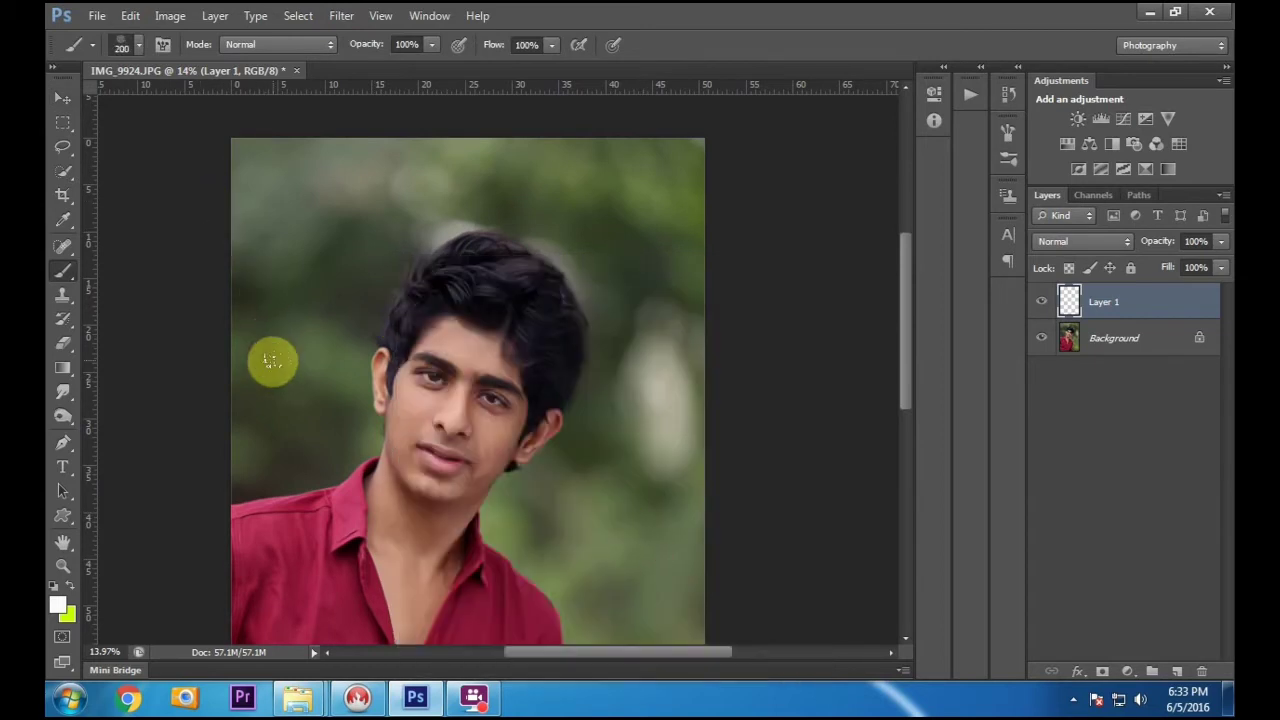
key("bracketright")
key("bracketright")
key("bracketright")
key("bracketright")
key("bracketright")
key("bracketright")
key("bracketright")
key("bracketright")
key("bracketright")
key("bracketright")
key("bracketright")
key("bracketright")
key("bracketright")
key("bracketright")
key("bracketright")
key("bracketright")
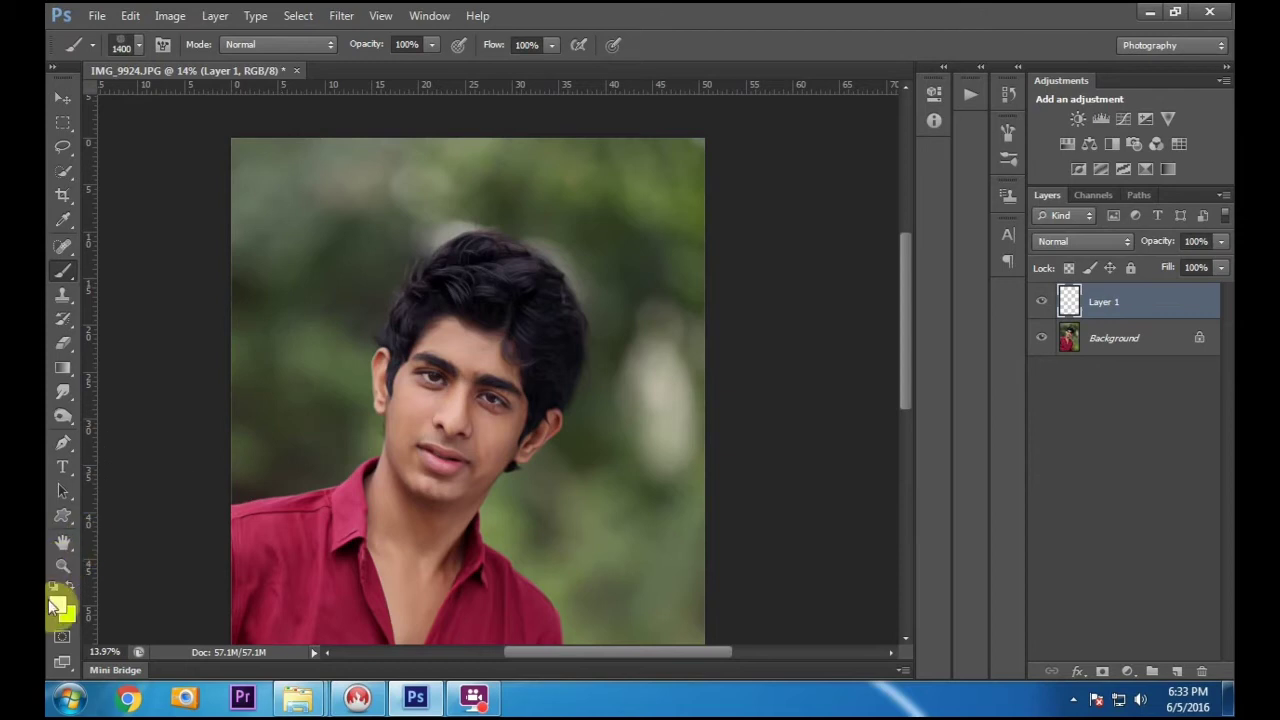
Step: Sample the shirt's red and dab it over the backdrop near the photo's upper-left corner and beside the lower-right shoulder
left_click(306, 524, "alt")
left_click(277, 214)
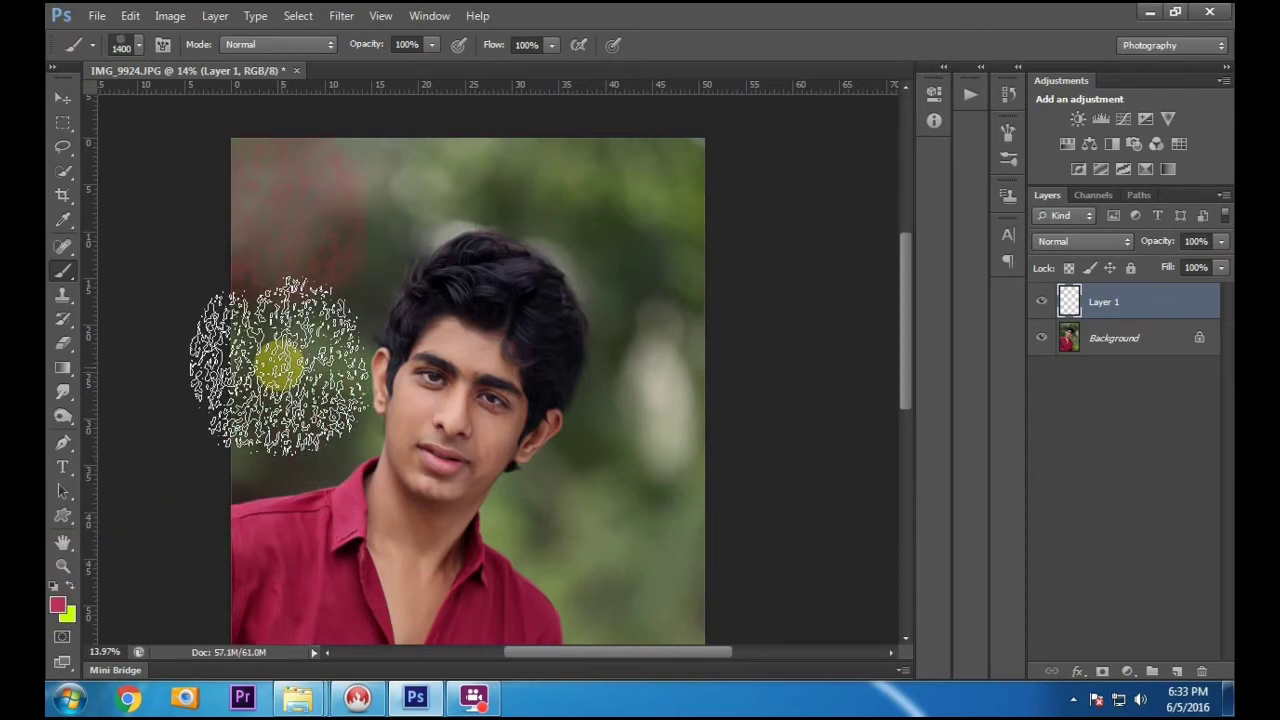
mouse_move(287, 225)
left_mouse_down()
mouse_move(289, 209)
mouse_move(292, 222)
left_mouse_up()
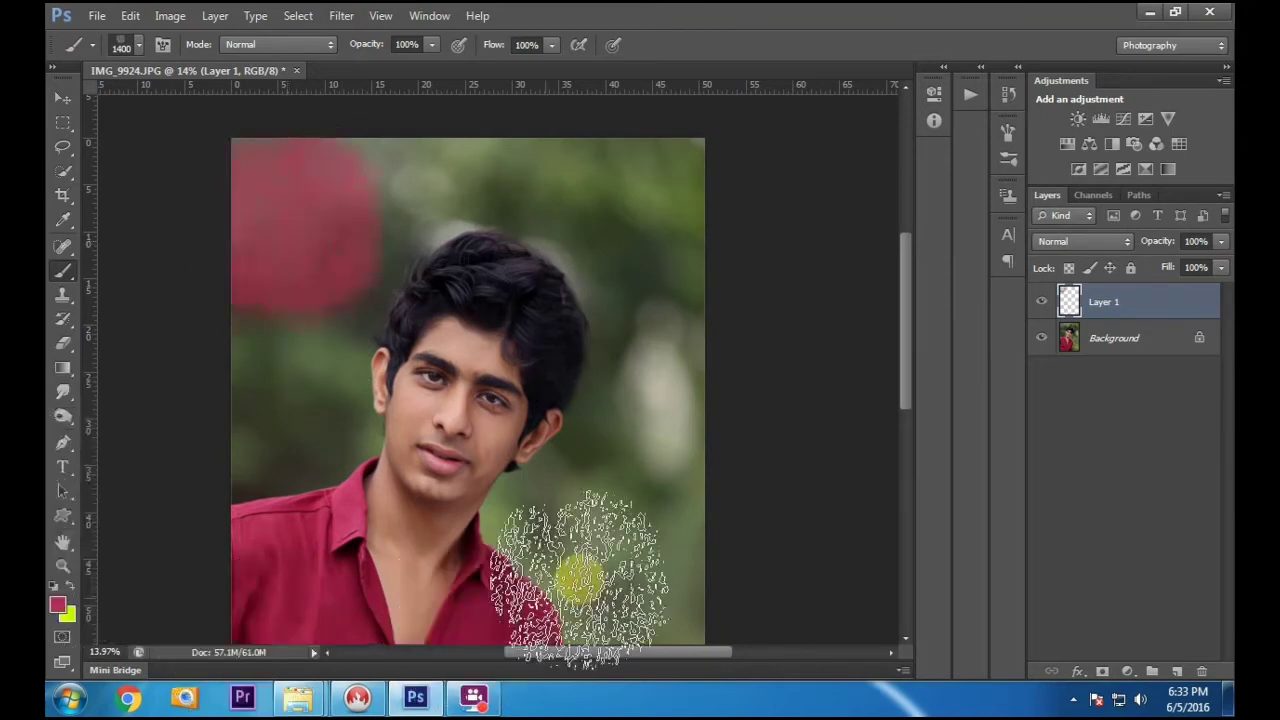
left_click(586, 549)
left_click(313, 450)
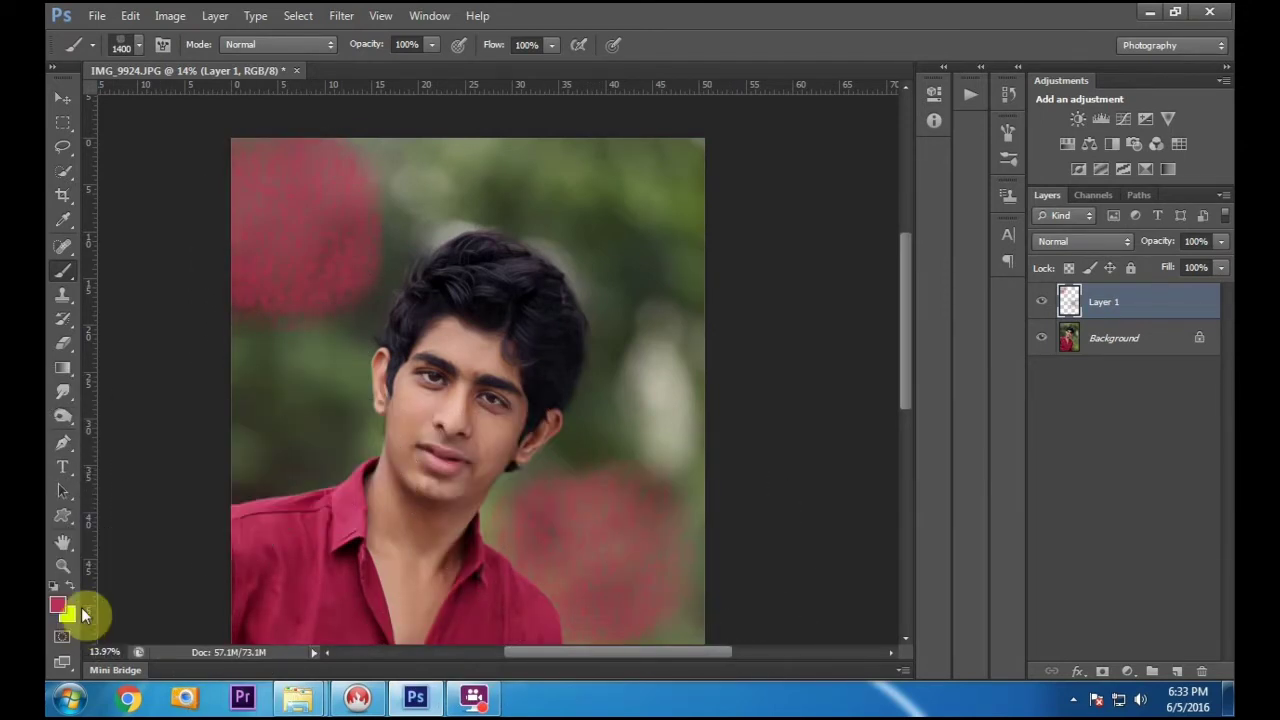
Step: Set the foreground colour to yellow ffde00 and dab it above the left shoulder and in the photo's upper-right corner
left_click(60, 606)
left_click(862, 590)
left_click_drag(807, 448, 924, 292)
left_click_drag(866, 594, 881, 588)
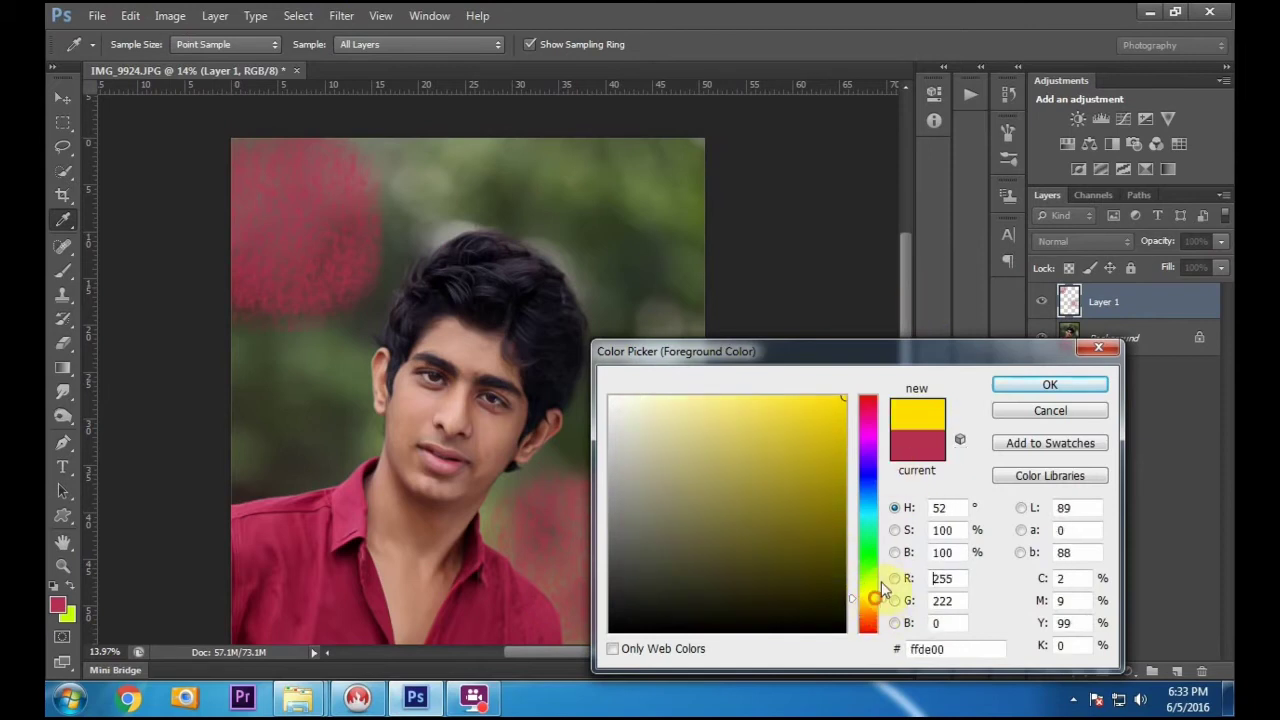
left_click(1052, 385)
key("b")
left_click_drag(214, 491, 243, 455)
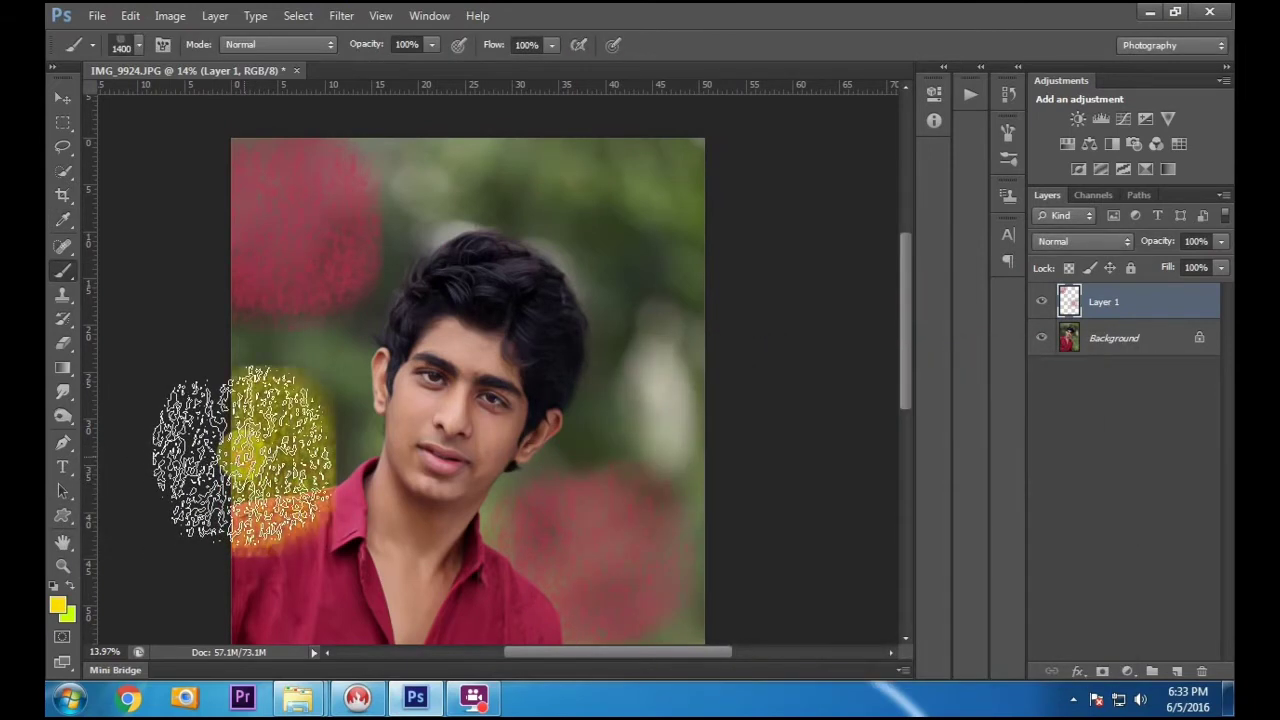
left_click(662, 150)
key("space")
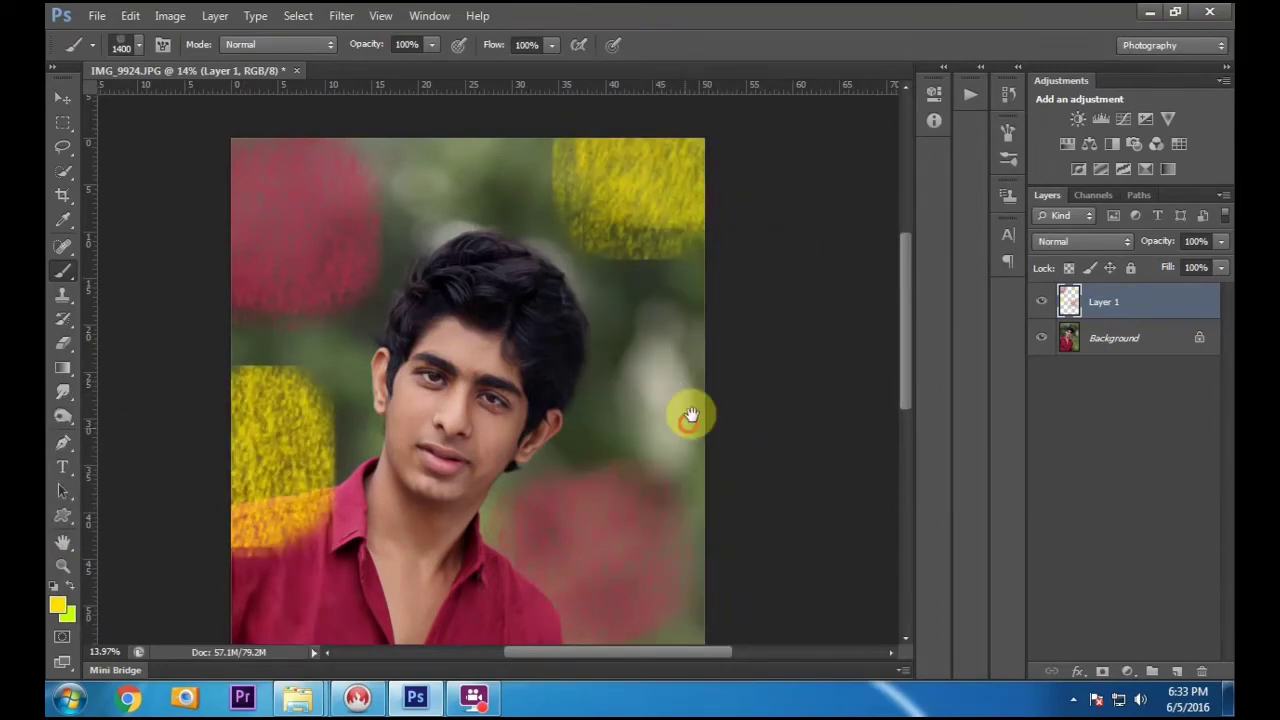
left_click_drag(686, 414, 704, 333)
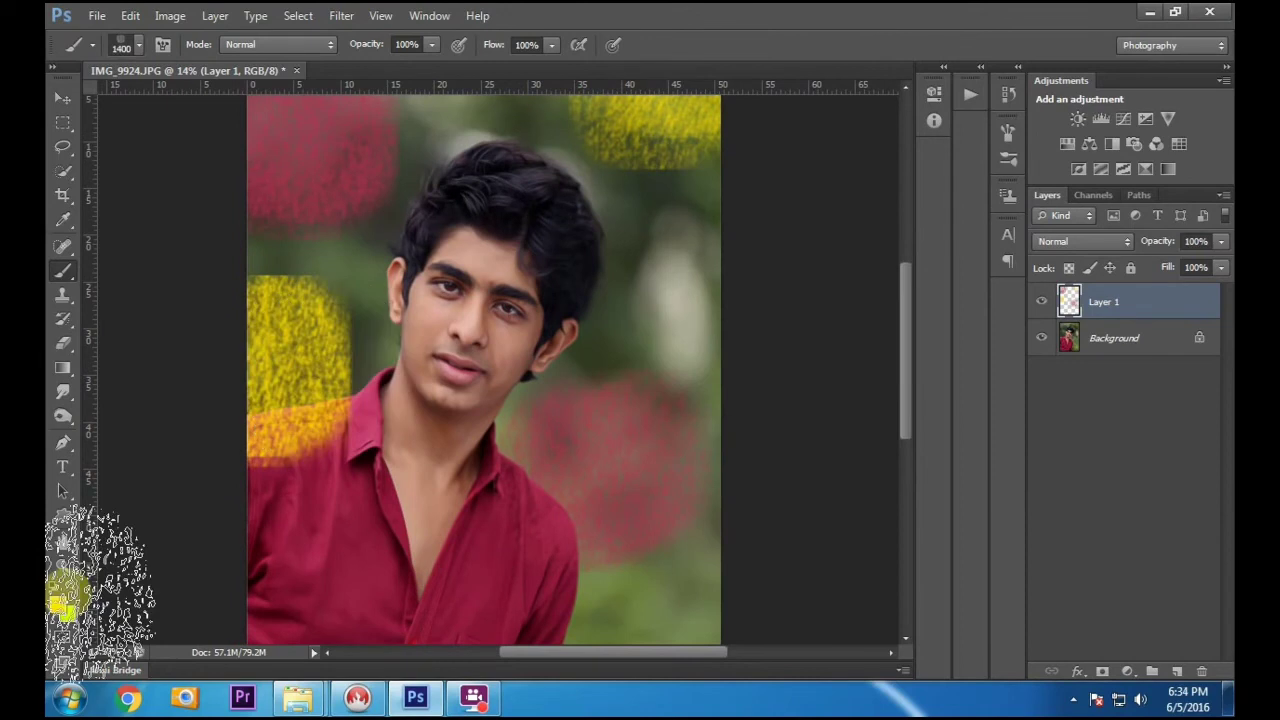
Step: Set the foreground colour to light blue 3adcff and paint a patch over the backdrop and hair on the right of the head
left_click(60, 603)
left_click(865, 417)
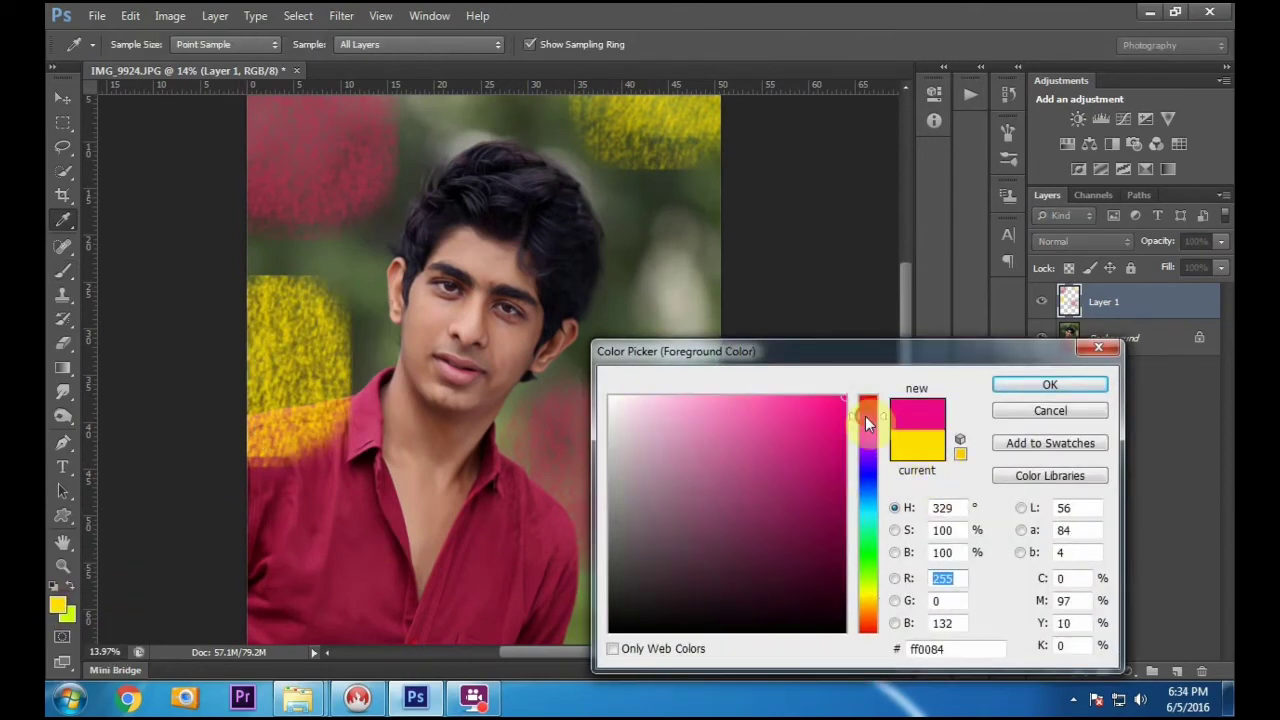
mouse_move(823, 463)
left_mouse_down()
mouse_move(754, 400)
mouse_move(755, 362)
left_mouse_up()
left_click(872, 512)
left_click_drag(868, 595, 903, 505)
left_click_drag(777, 419, 791, 343)
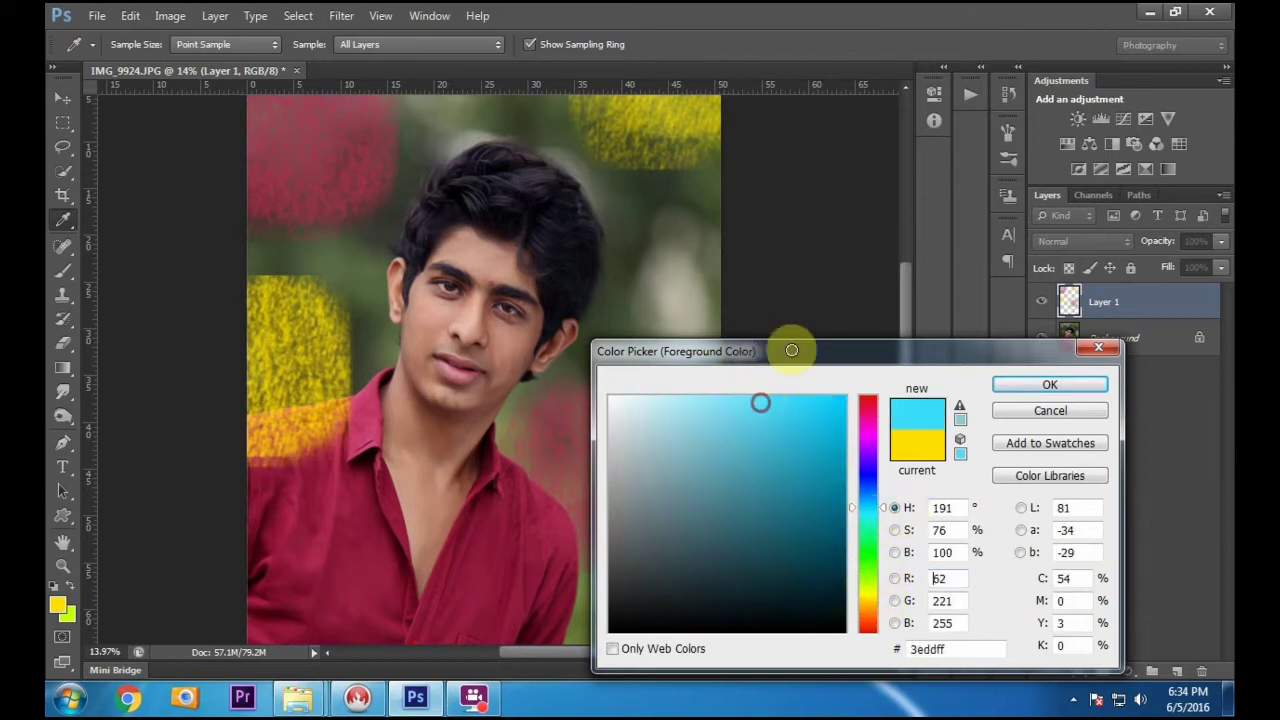
left_click(1036, 389)
key("b")
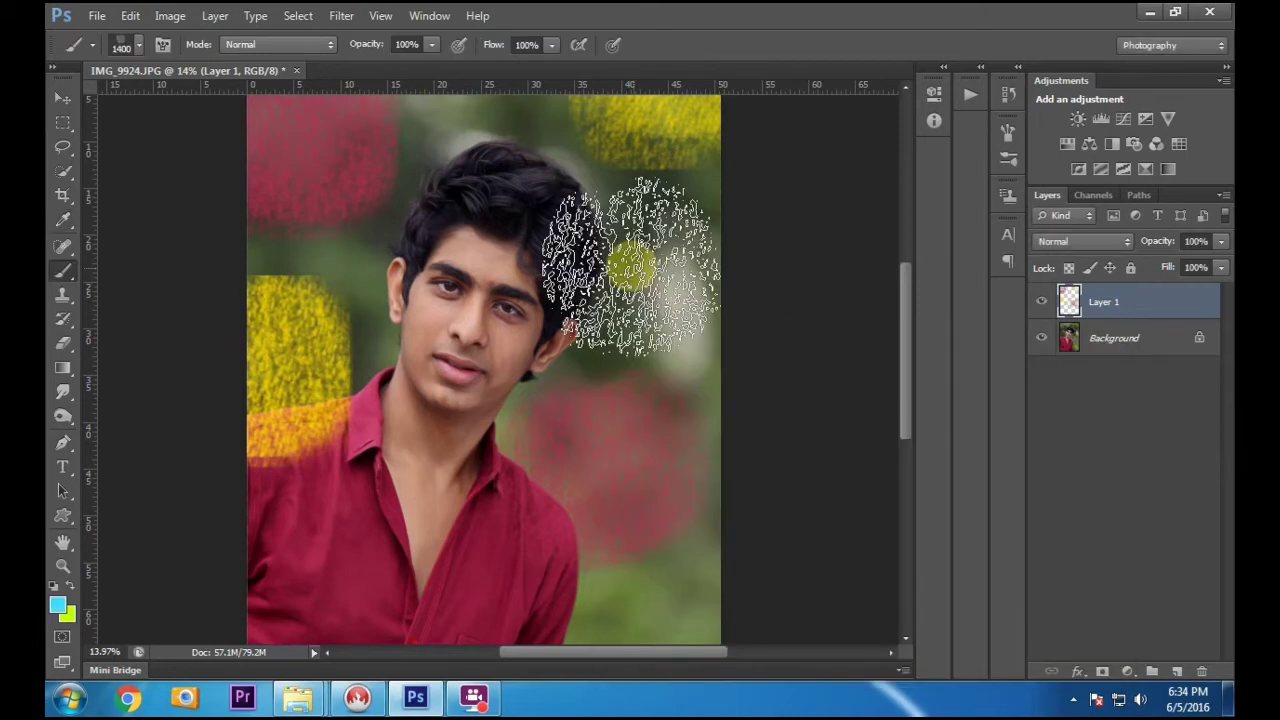
mouse_move(645, 255)
left_mouse_down()
mouse_move(776, 312)
mouse_move(646, 237)
left_mouse_up()
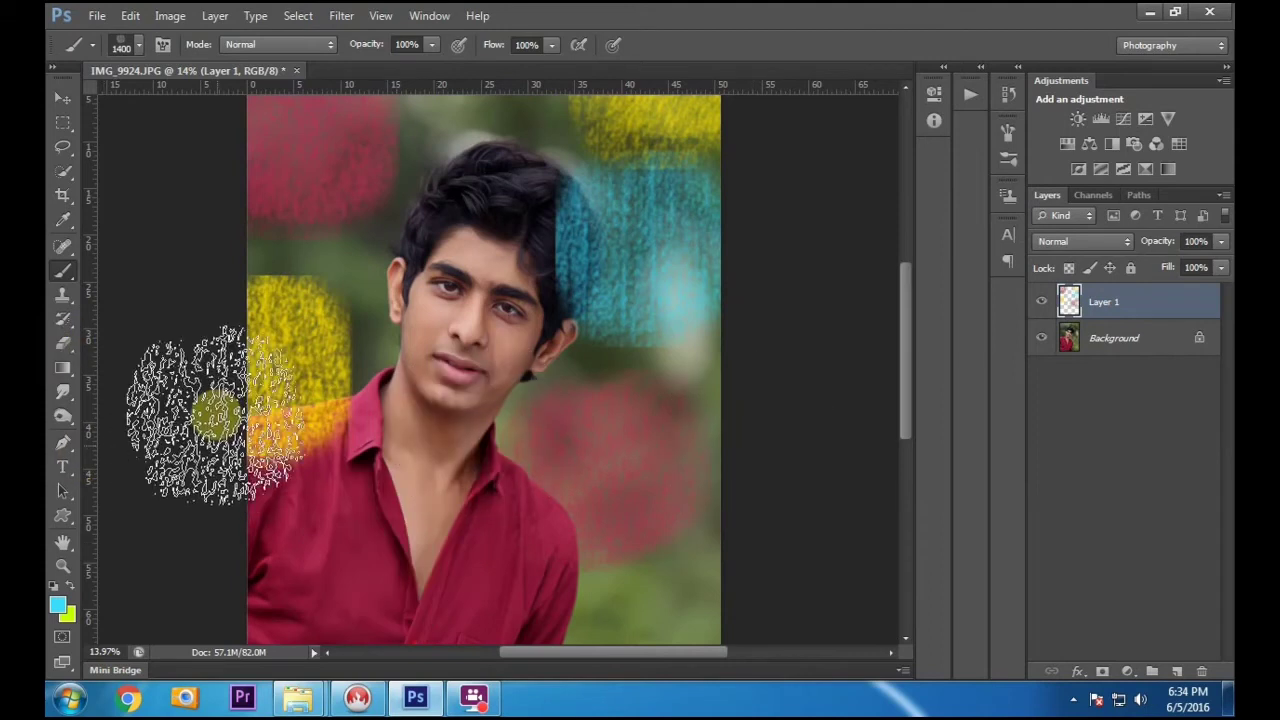
Step: Set the foreground colour to red cd0808 and dab it over the backdrop, hair, lower-right corner and shirt collar area
left_click(58, 607)
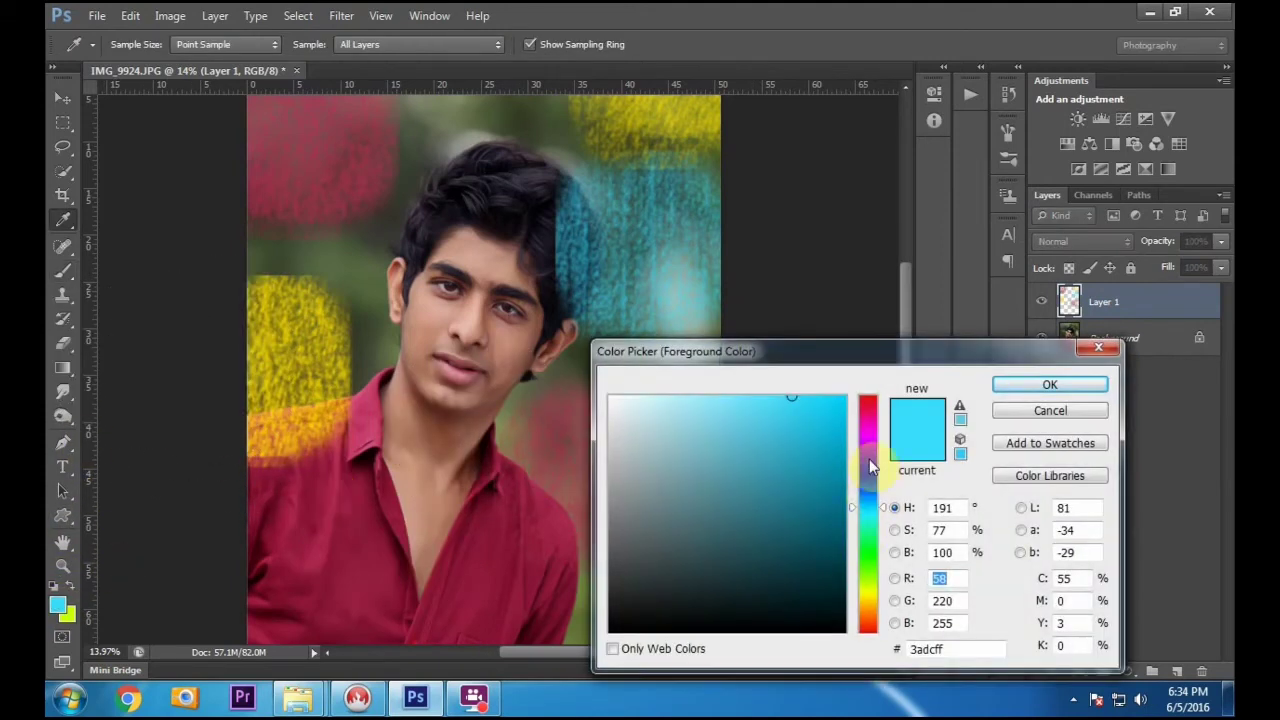
left_click(866, 400)
left_click(842, 441)
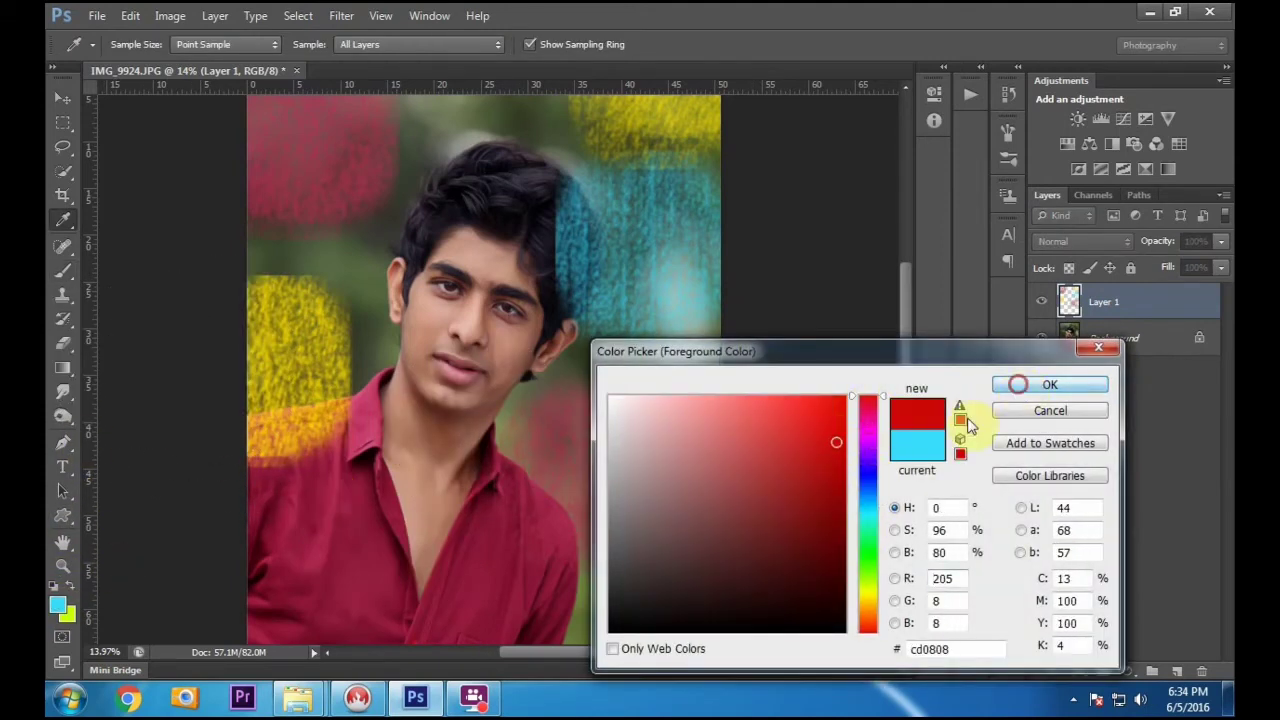
left_click(1017, 385)
left_click(740, 600)
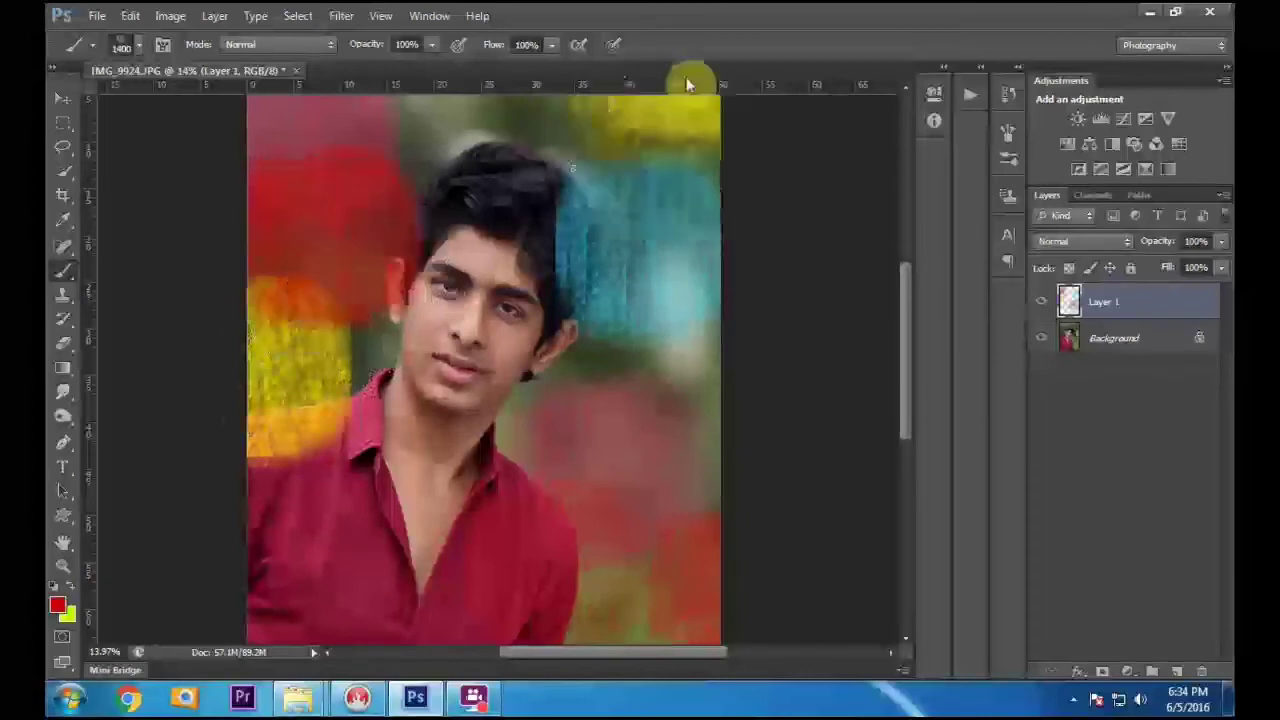
left_click(523, 143)
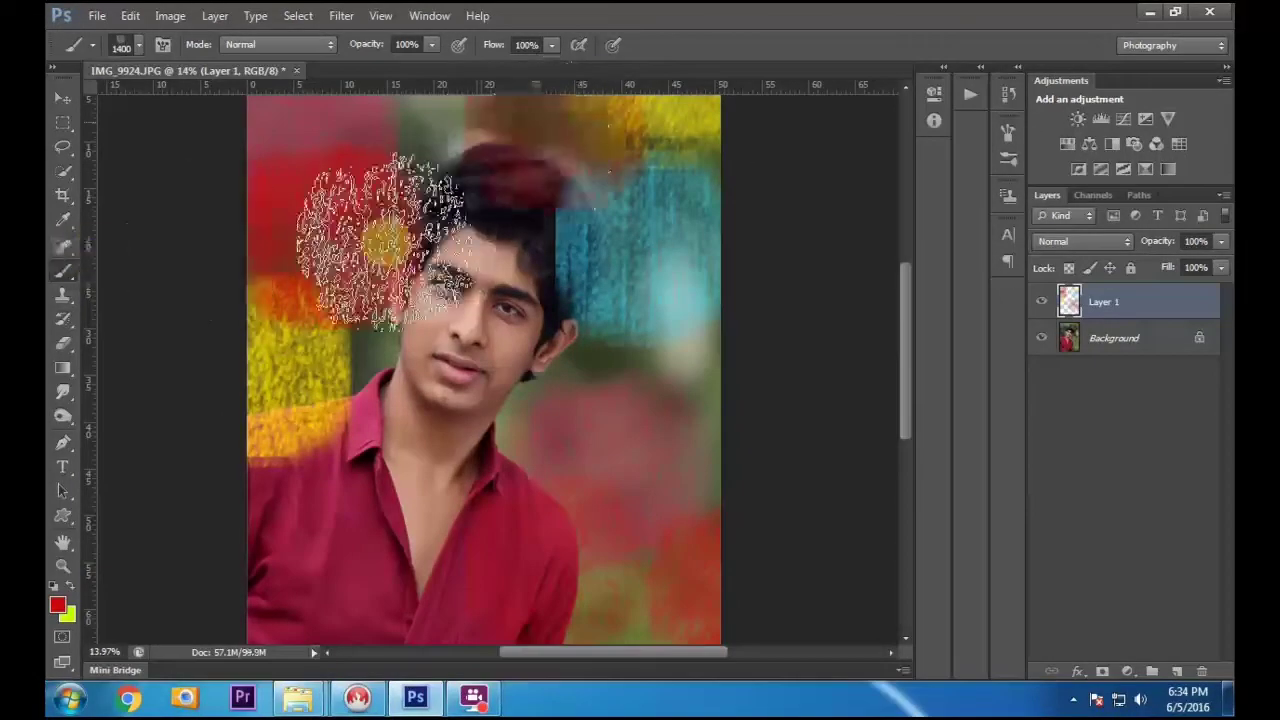
left_click(429, 123)
left_click(622, 180)
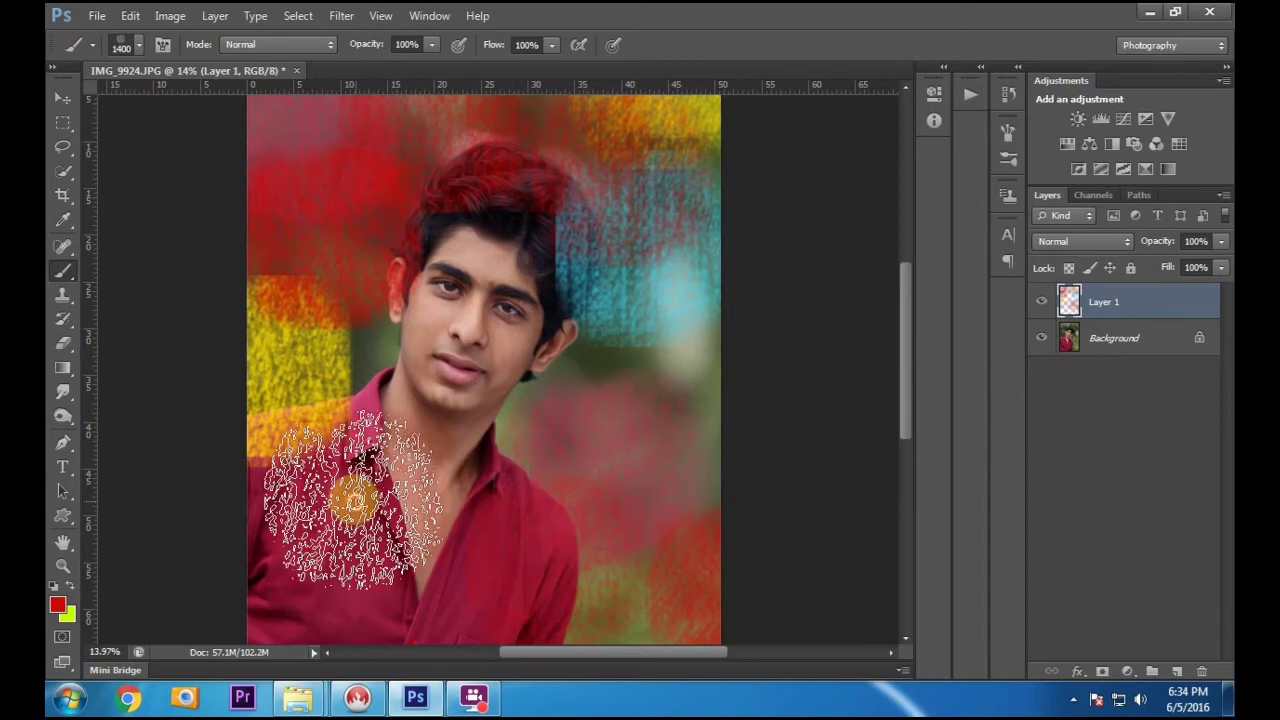
left_click(352, 500)
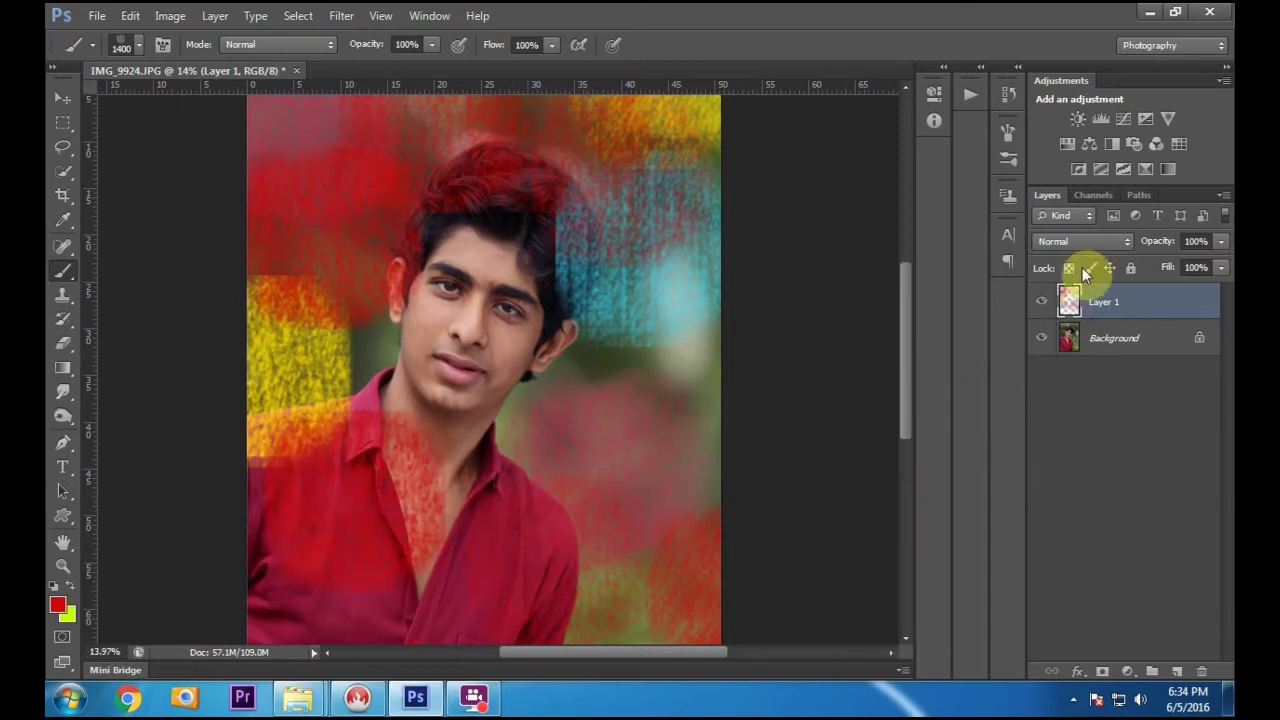
Step: Apply a strong Gaussian Blur to the colour patches on Layer 1
left_click(62, 99)
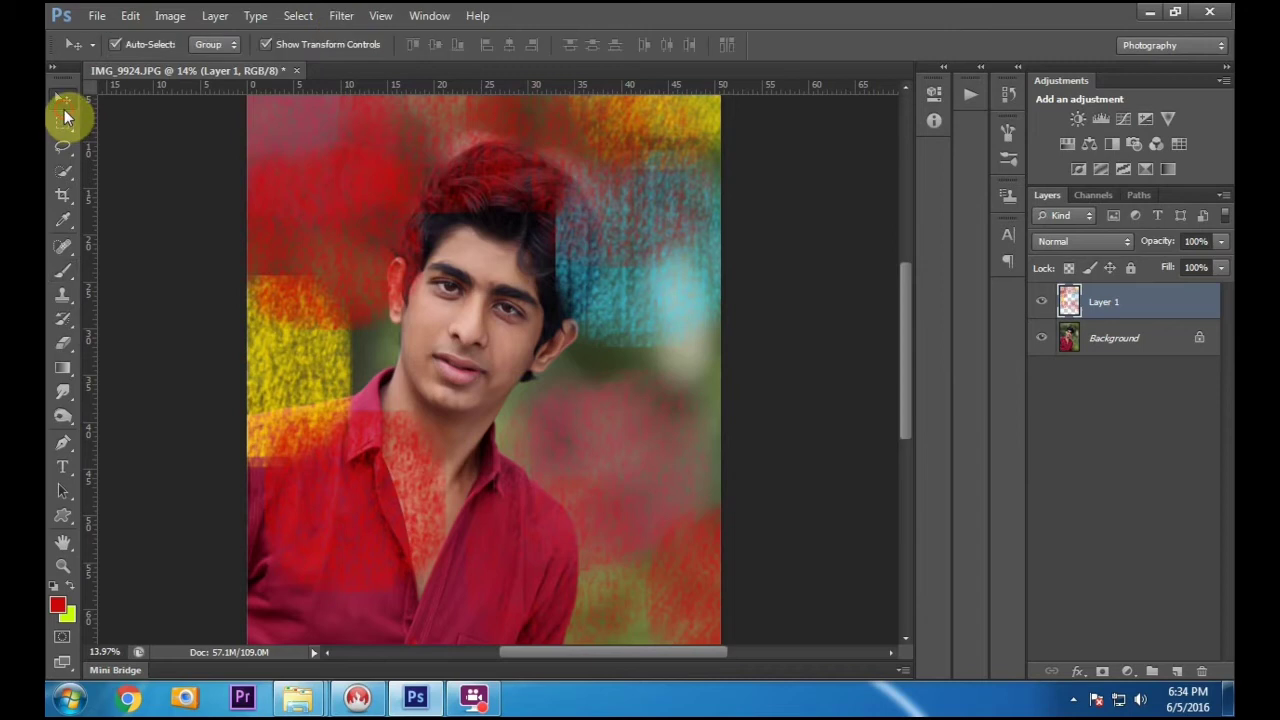
left_click(341, 22)
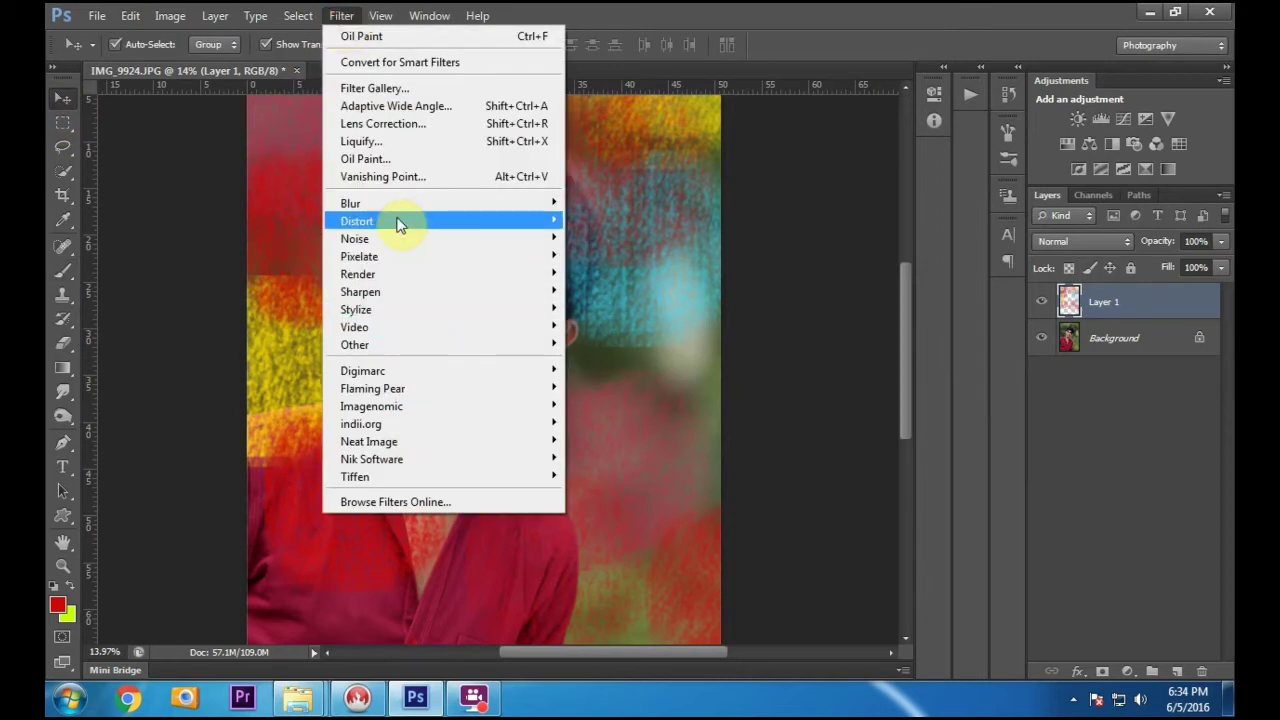
mouse_move(398, 224)
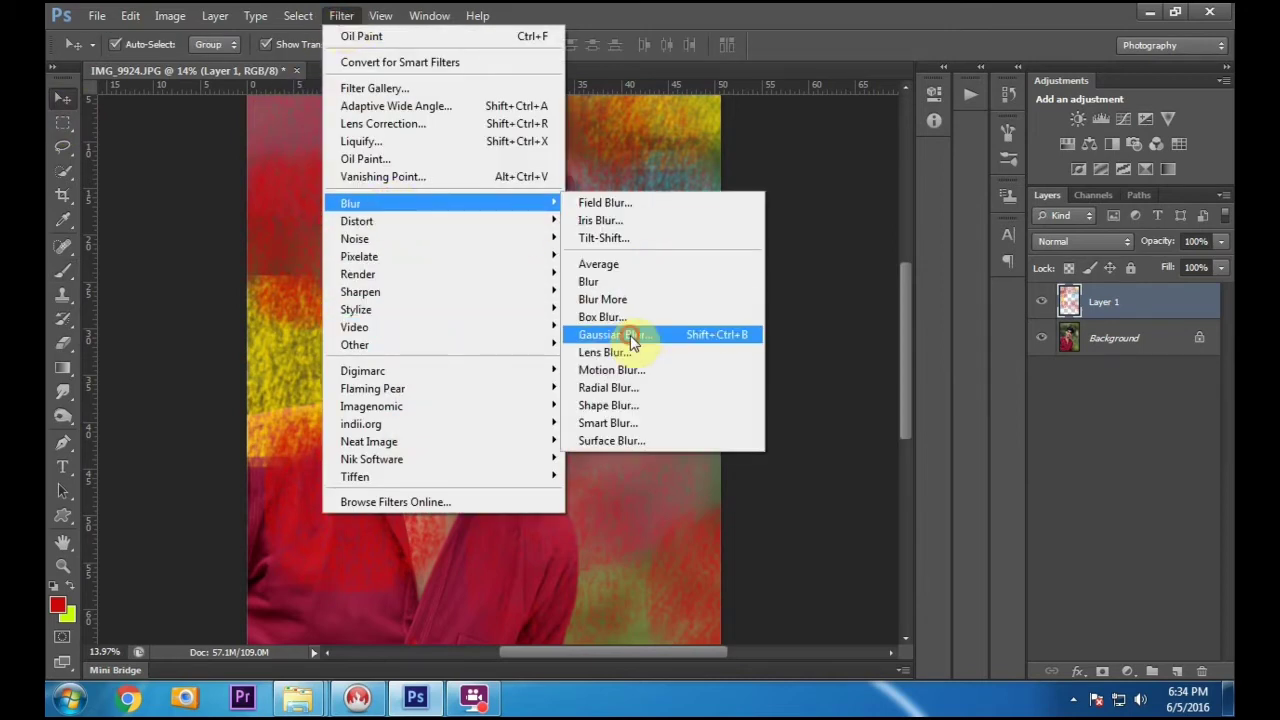
left_click(622, 336)
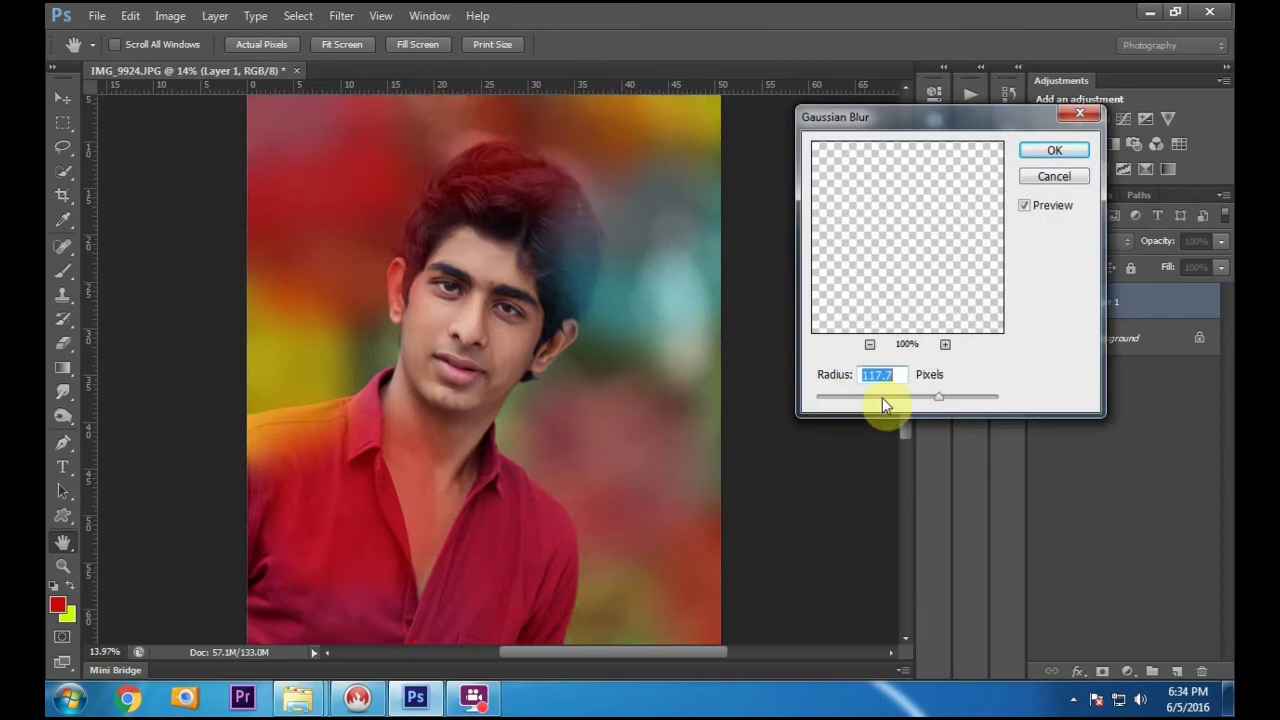
left_click_drag(901, 397, 926, 397)
left_click(1054, 152)
key("v")
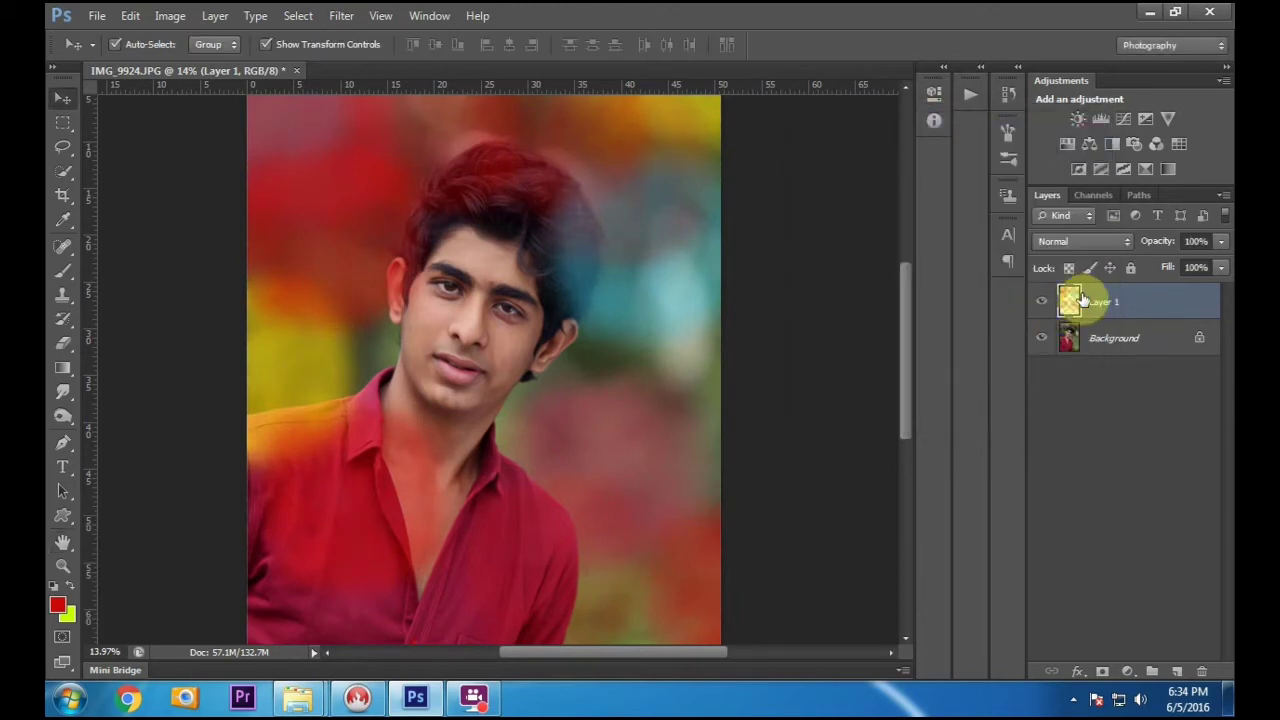
Step: Set Layer 1's blend mode to Saturation and merge it with the Background layer
left_click(1085, 241)
left_click(1069, 445)
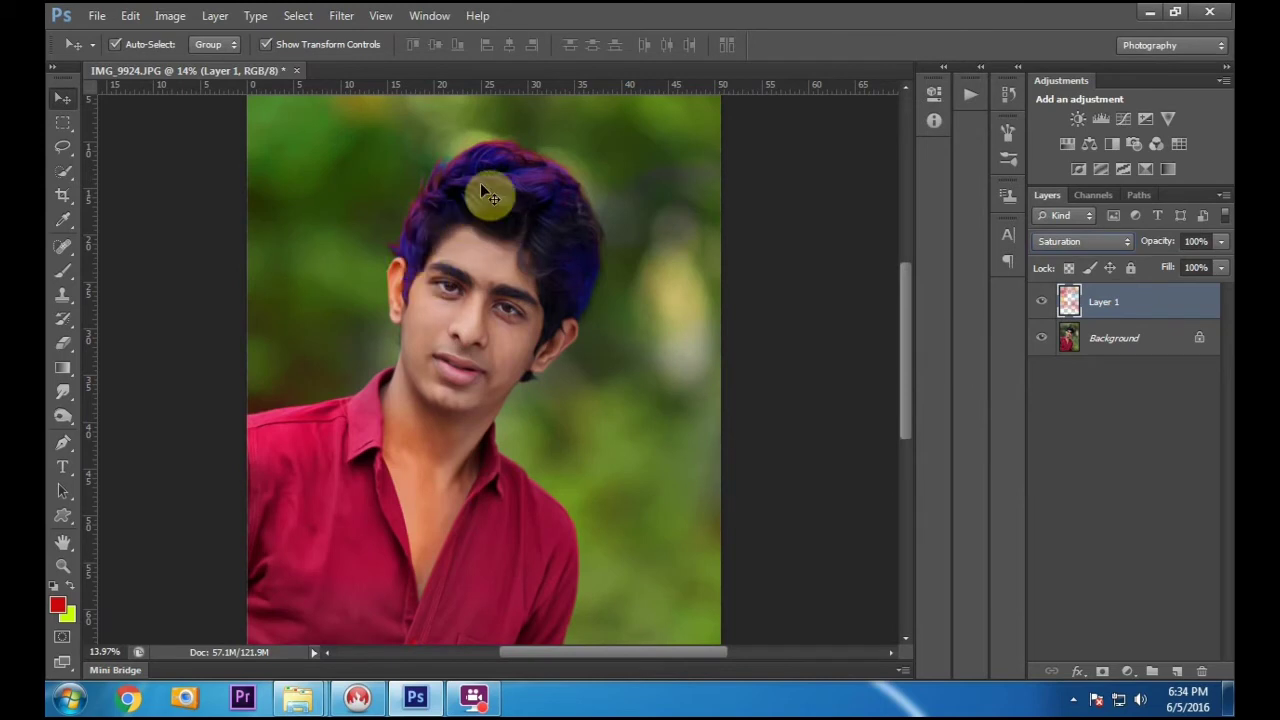
scroll(480, 182, "up", 5)
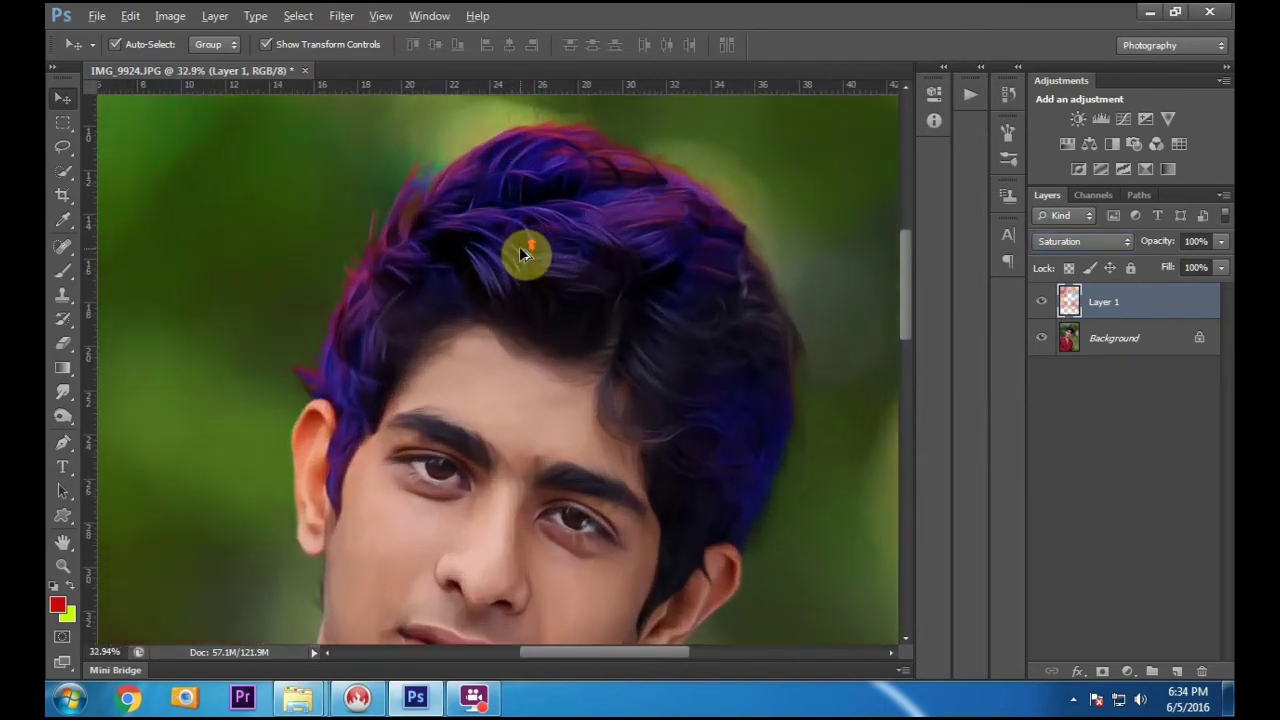
scroll(519, 246, "up", 1)
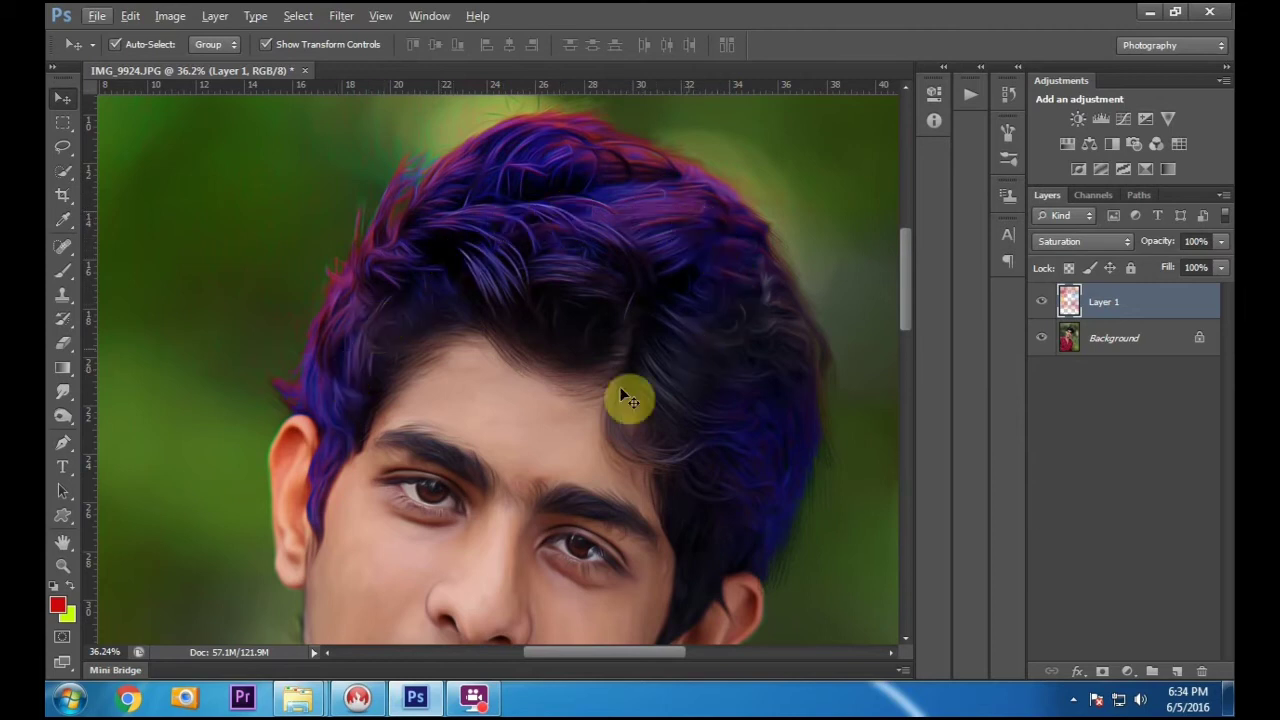
left_click_drag(590, 425, 603, 270)
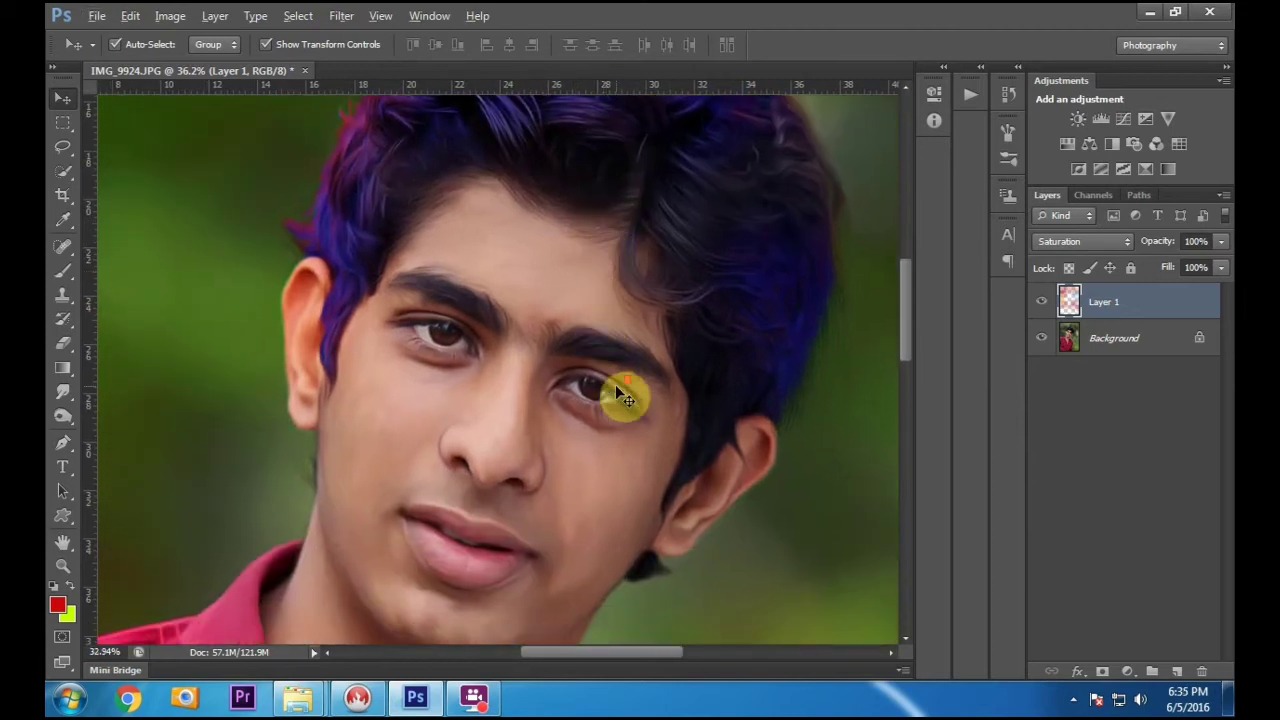
scroll(615, 386, "down", 11)
scroll(617, 390, "down", 2)
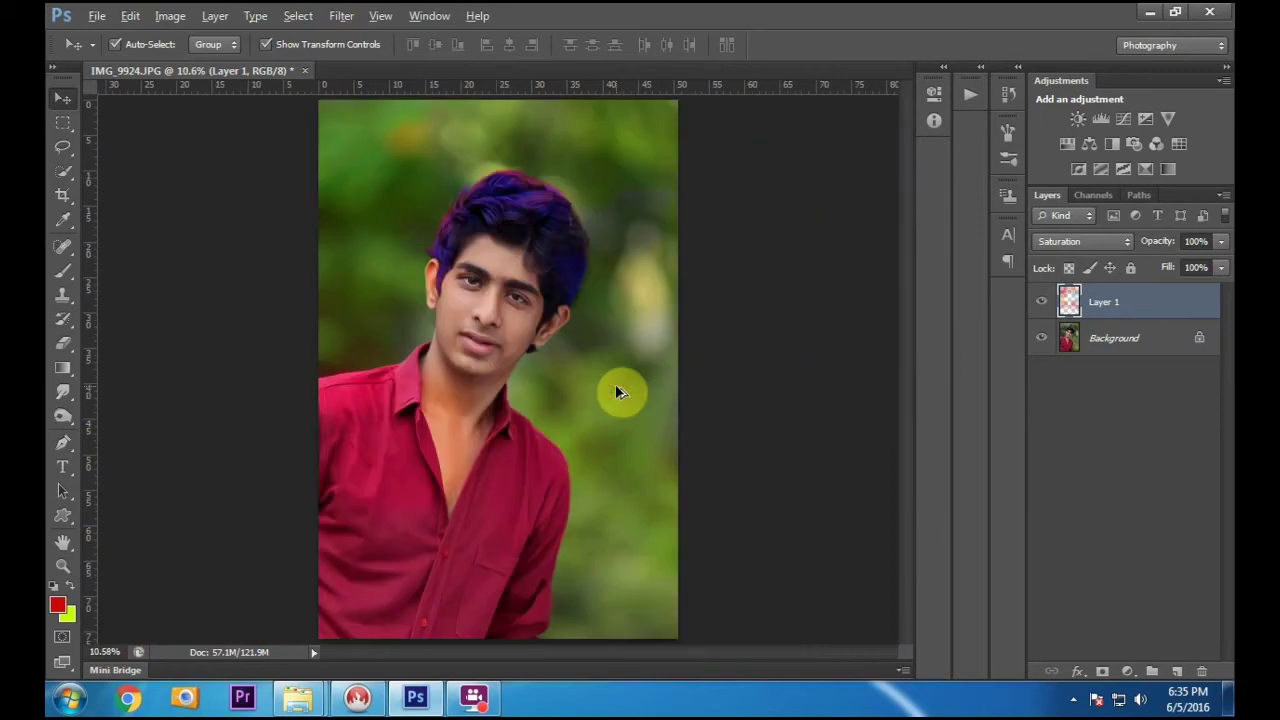
scroll(462, 398, "up", 2)
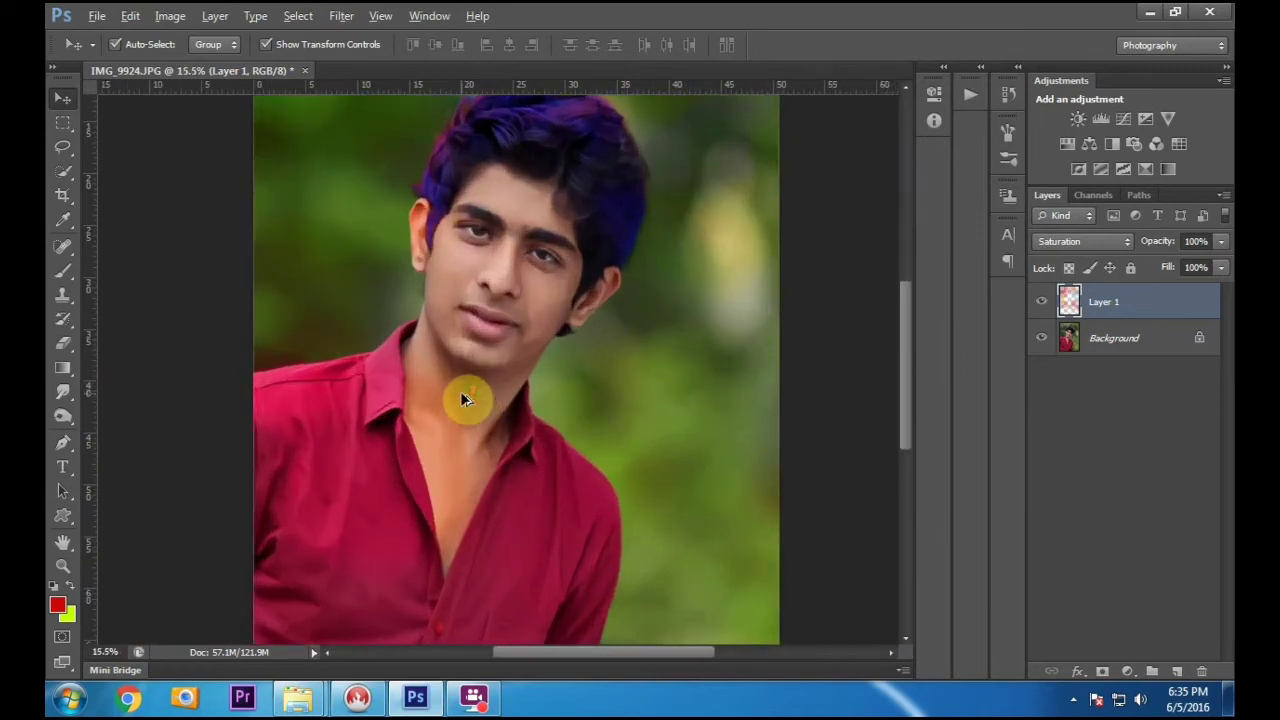
left_click(1130, 345, "shift")
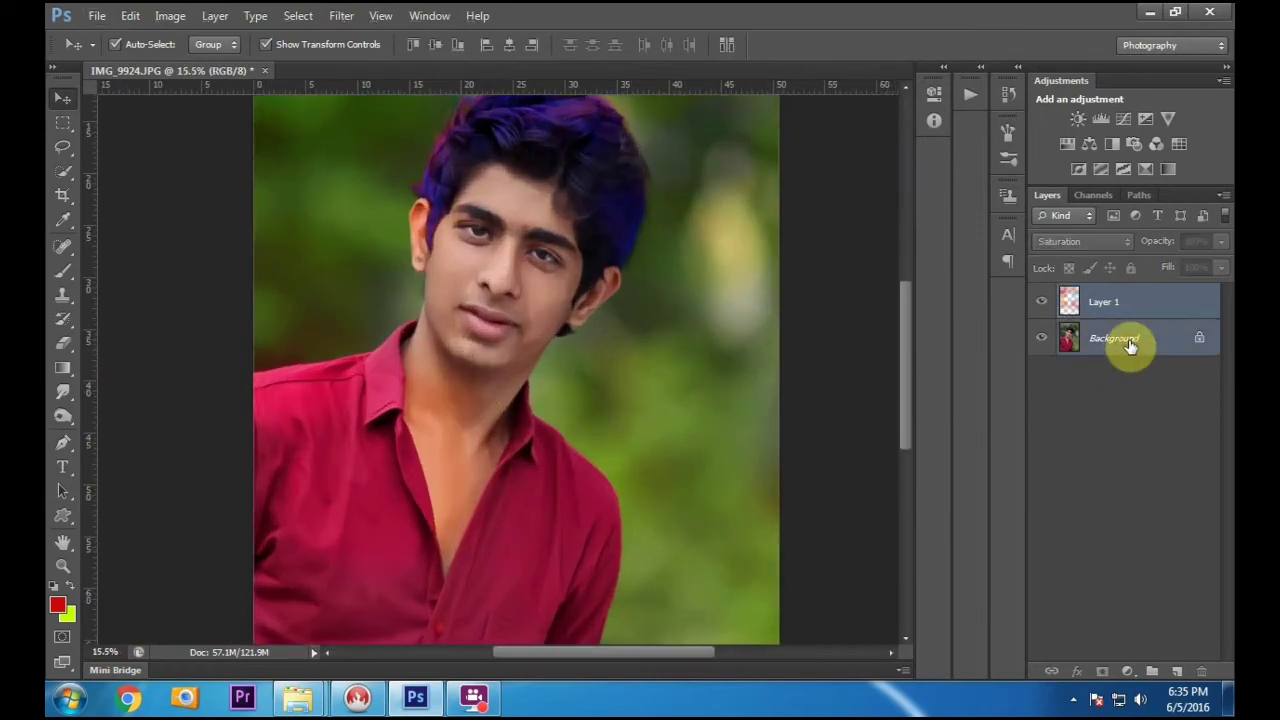
key("ctrl+e")
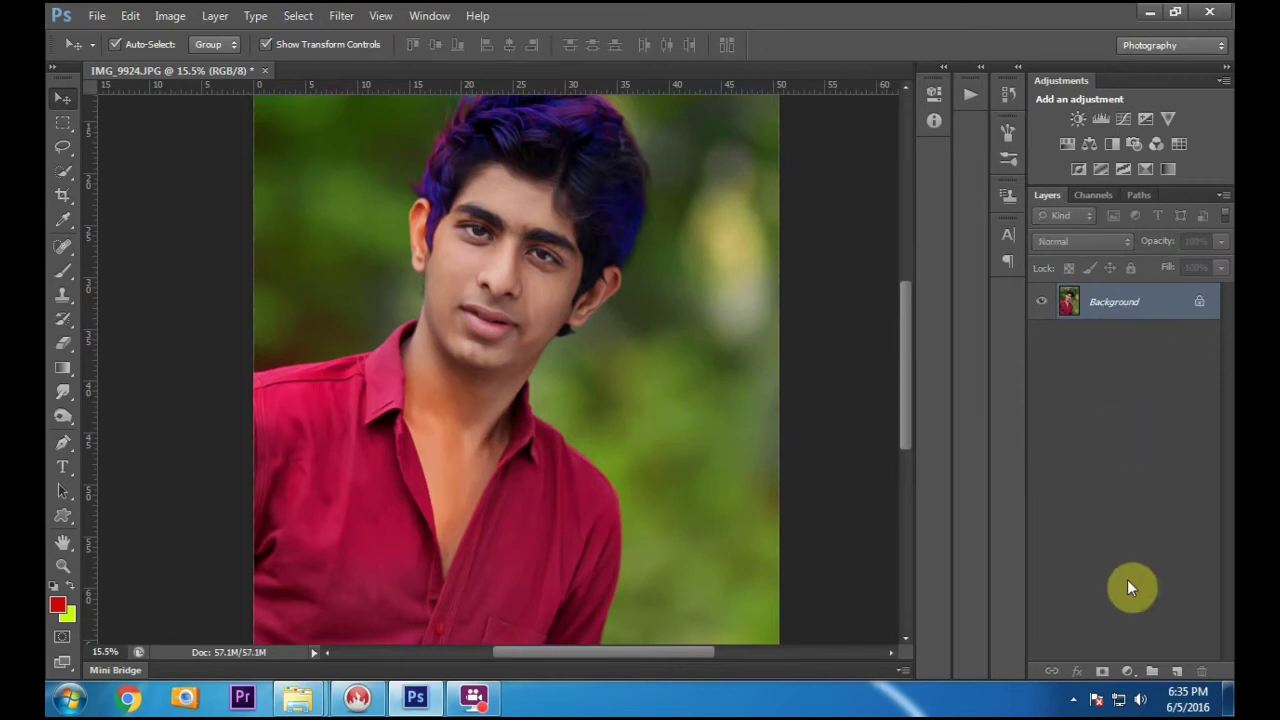
Step: Add a new empty layer above the Background and choose the 44 px textured brush tip for painting
left_click(1128, 672)
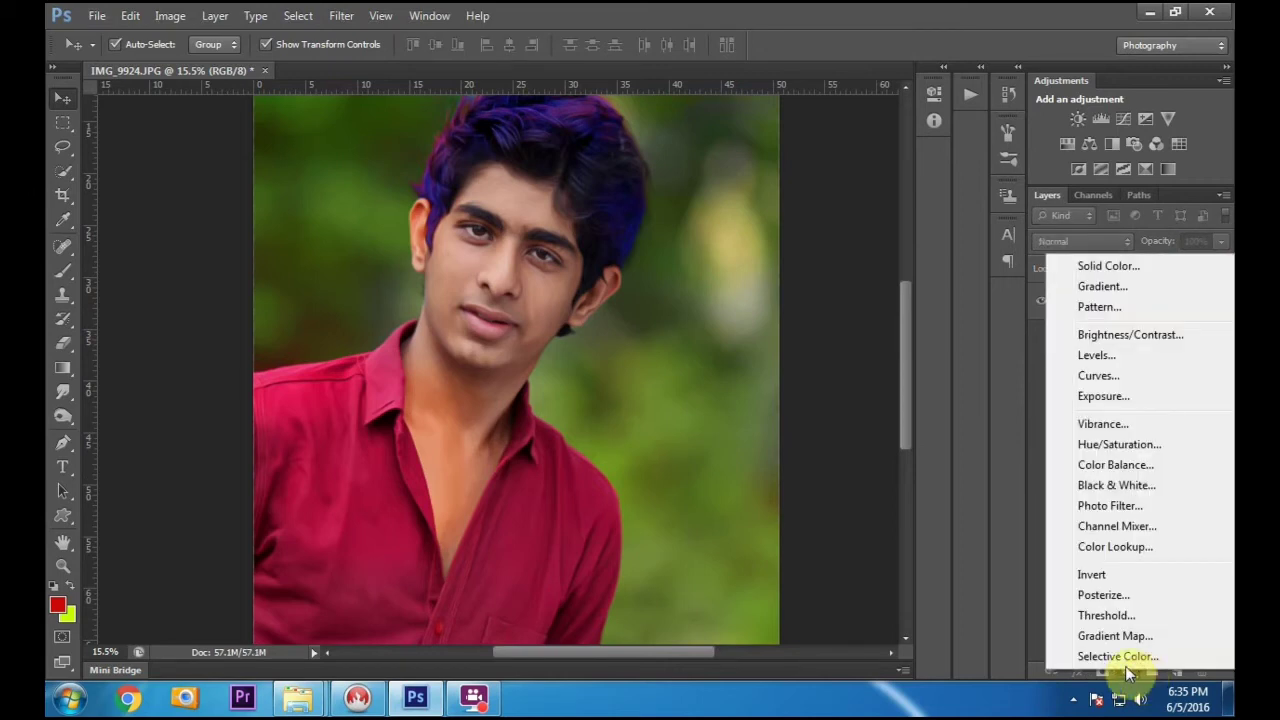
left_click(911, 523)
left_click(1177, 671)
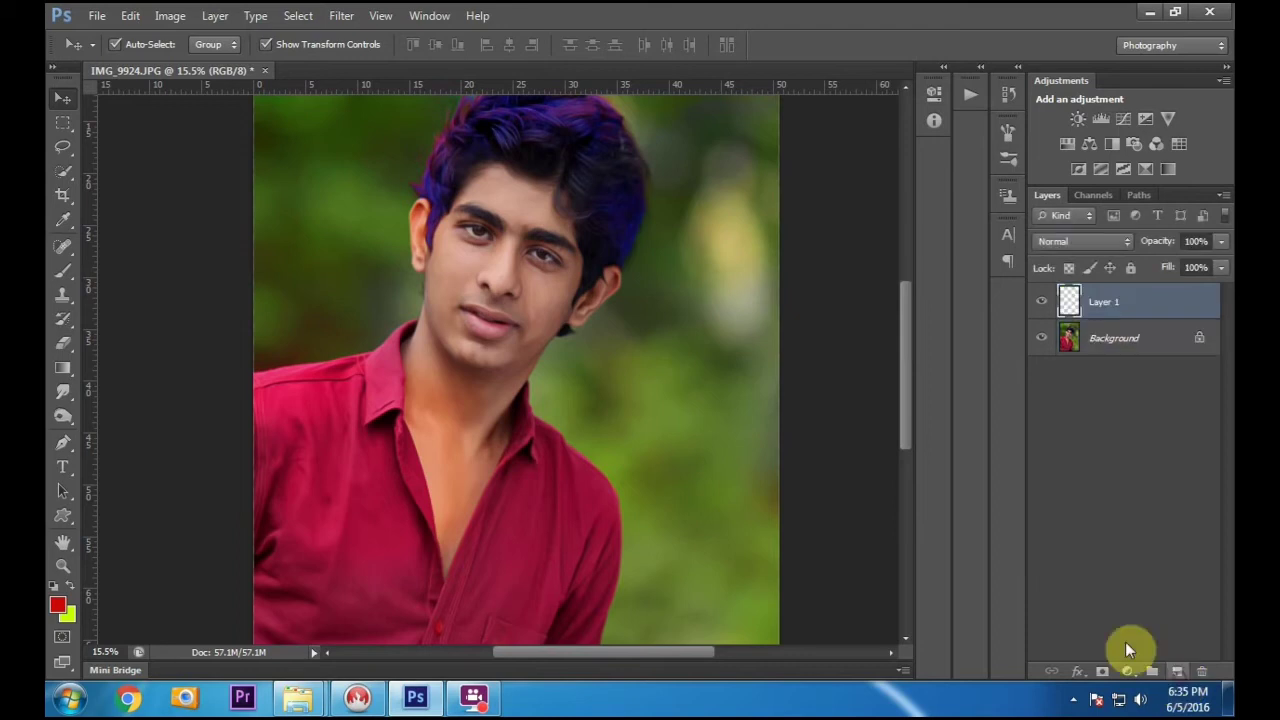
key("b")
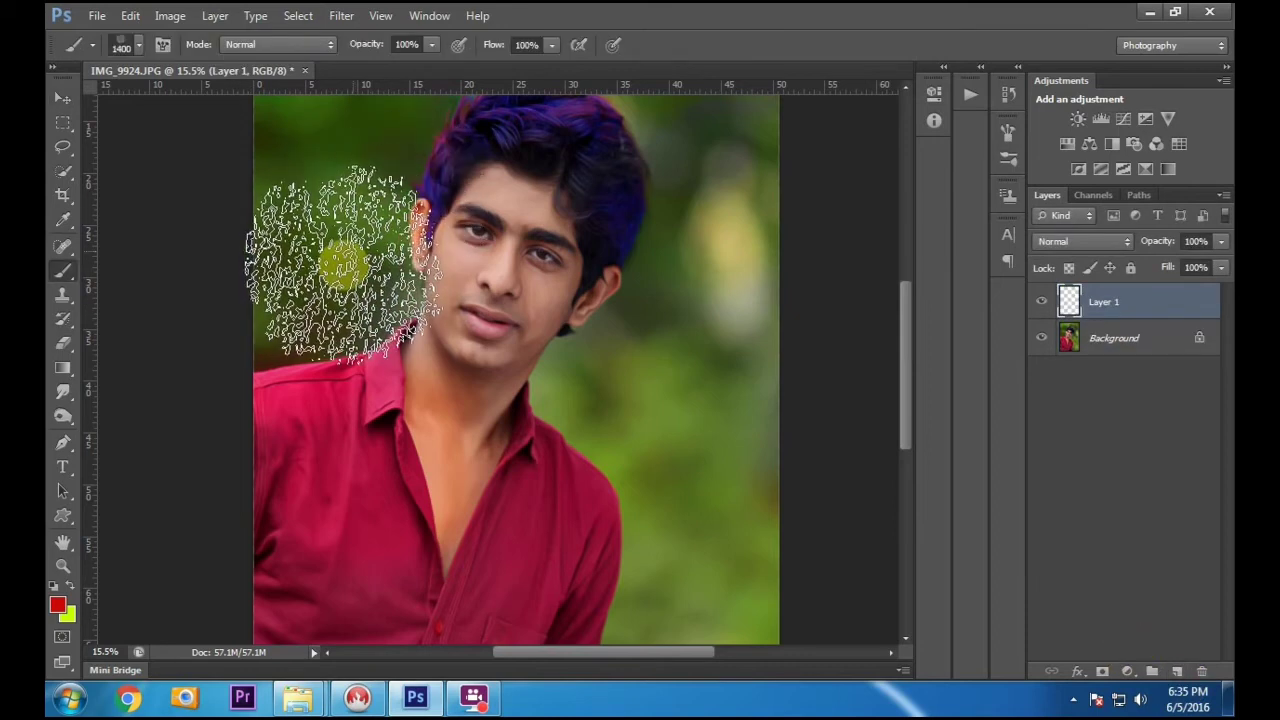
right_click(337, 263)
left_click(405, 388)
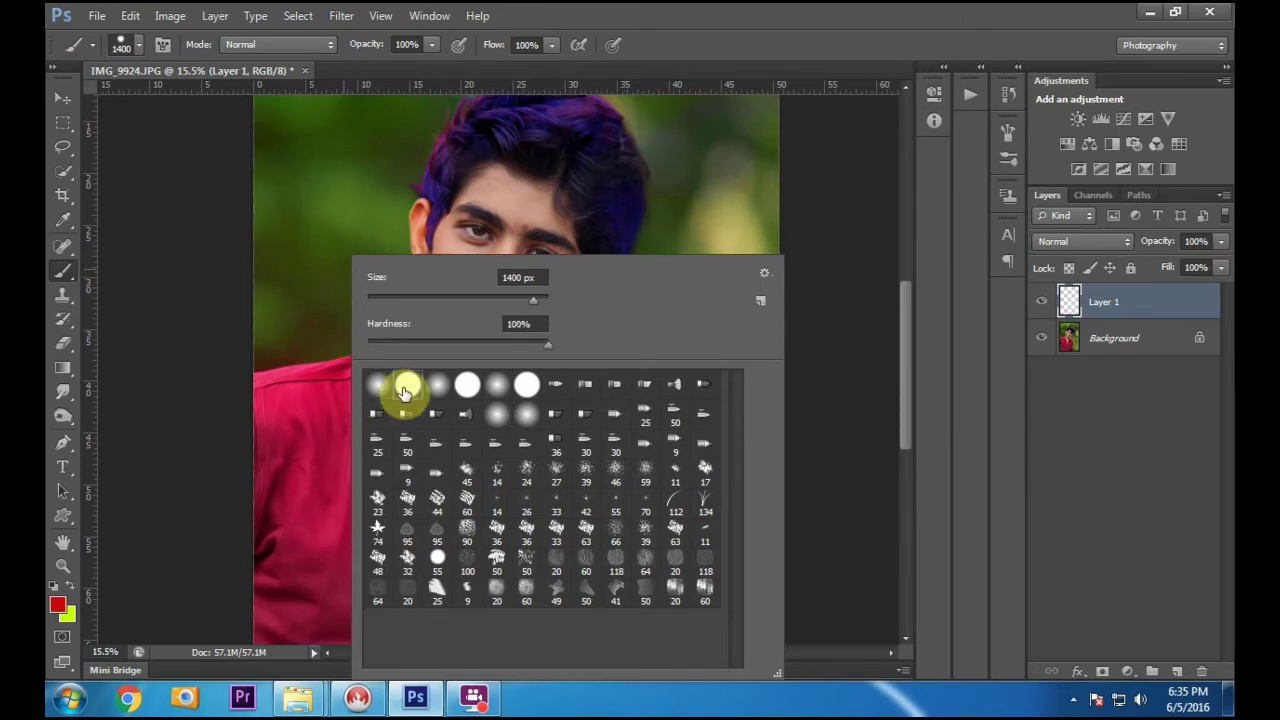
double_click(407, 387)
right_click(357, 320)
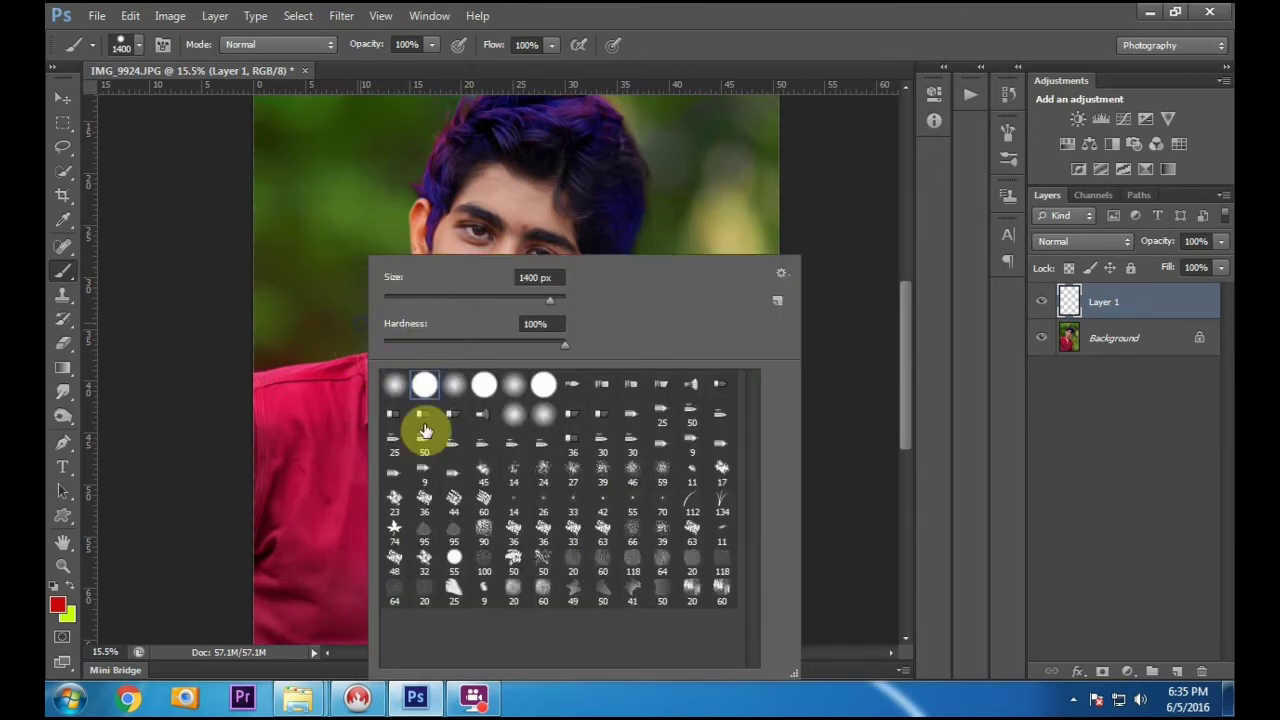
double_click(463, 503)
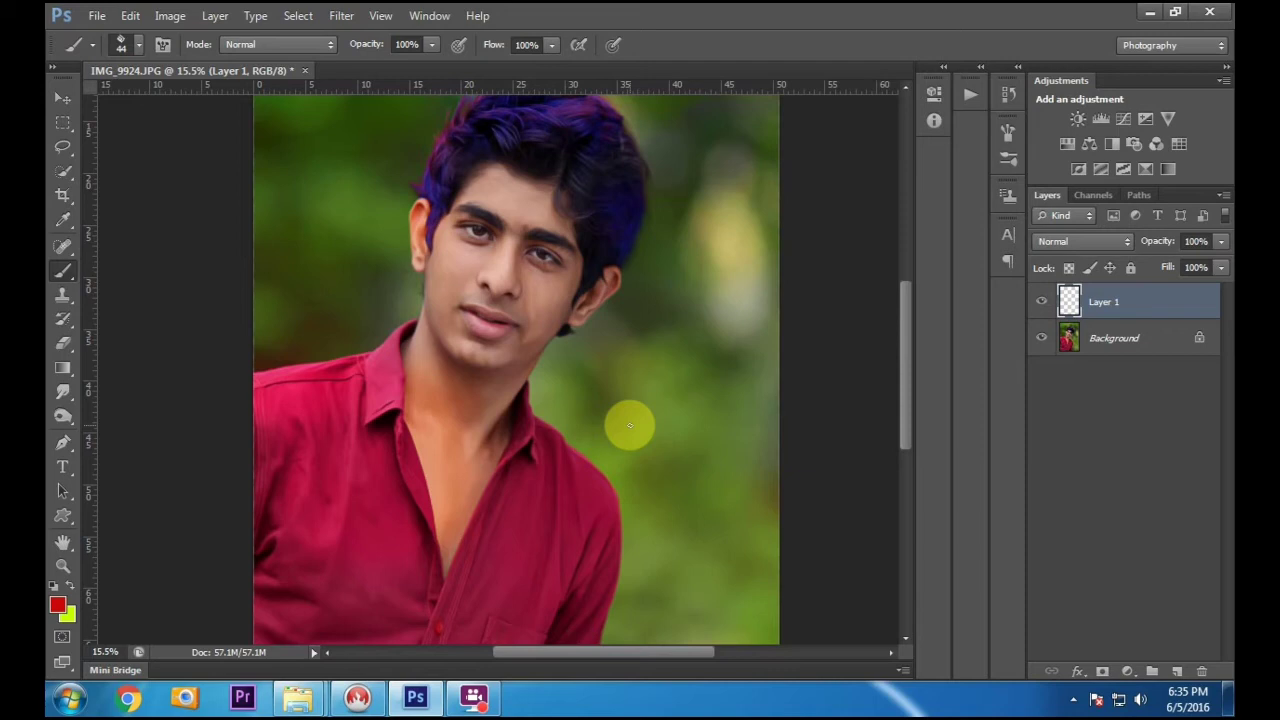
Step: Paint a red patch over the backdrop beside the shoulder with the brush at 1000 px and 71% opacity
key("bracketright")
key("bracketright")
key("bracketright")
key("bracketright")
key("bracketright")
key("bracketright")
key("bracketright")
key("bracketright")
key("bracketright")
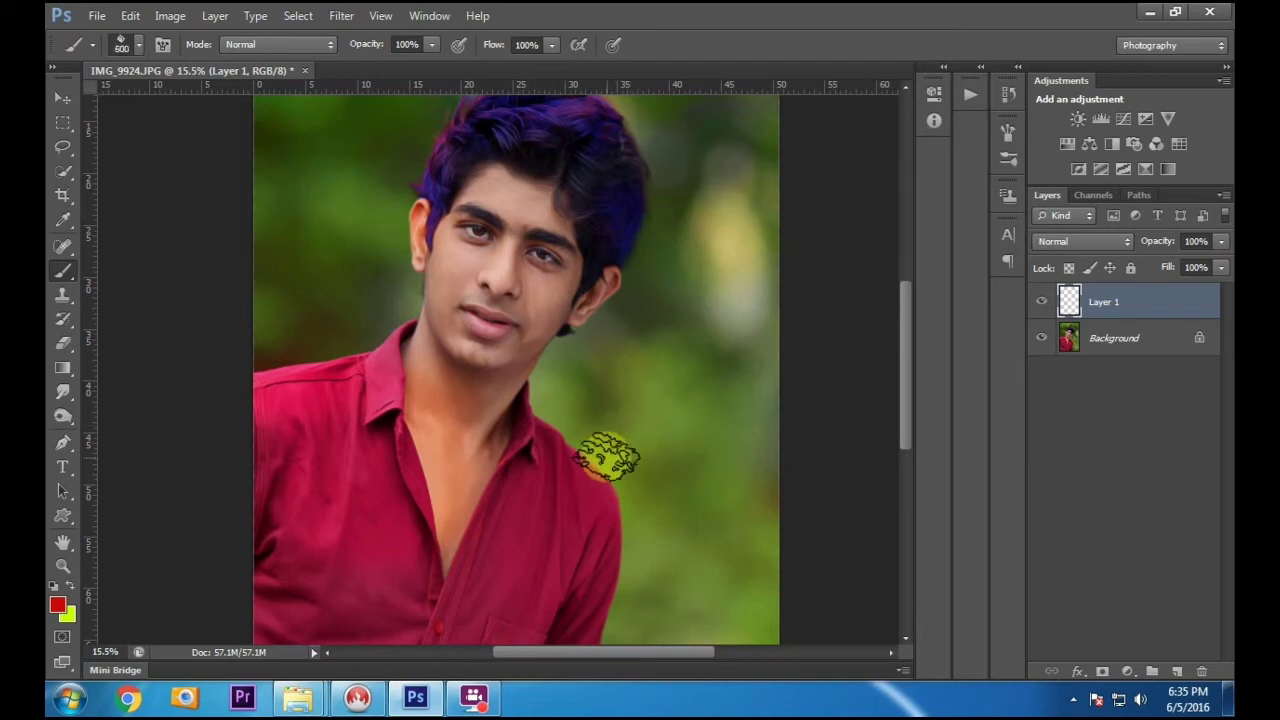
left_click_drag(606, 447, 671, 429)
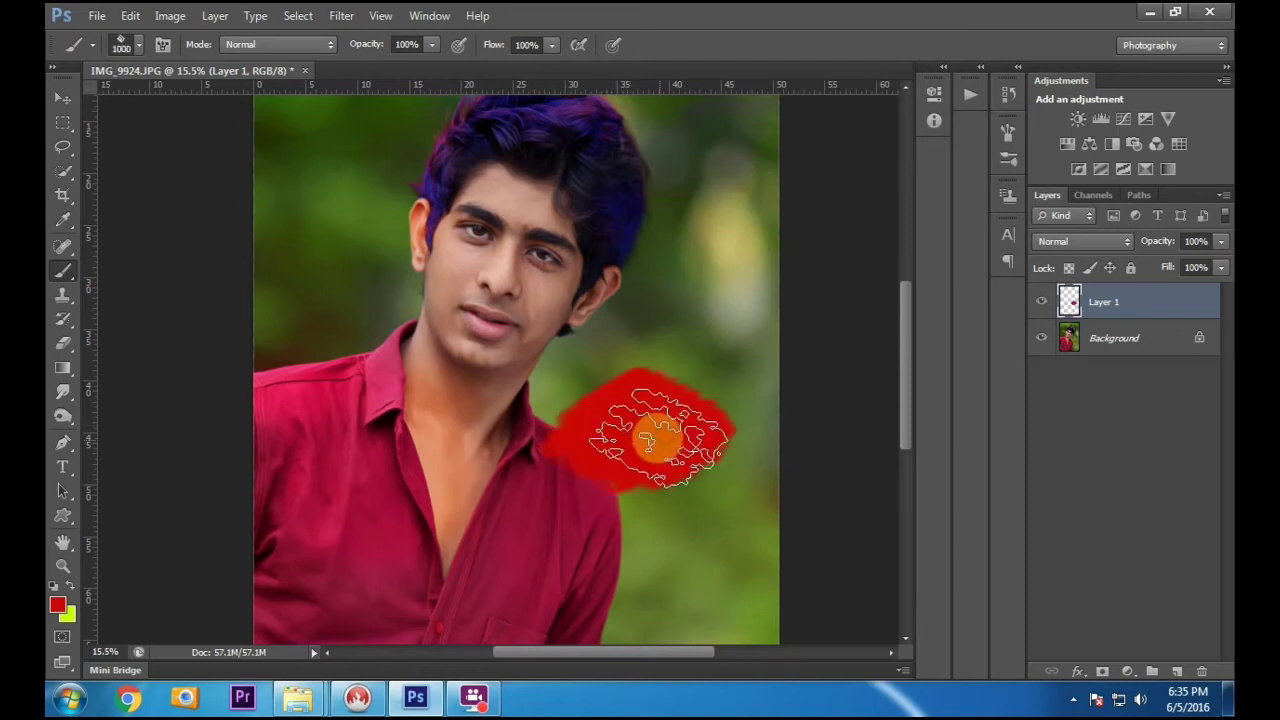
key("ctrl+z")
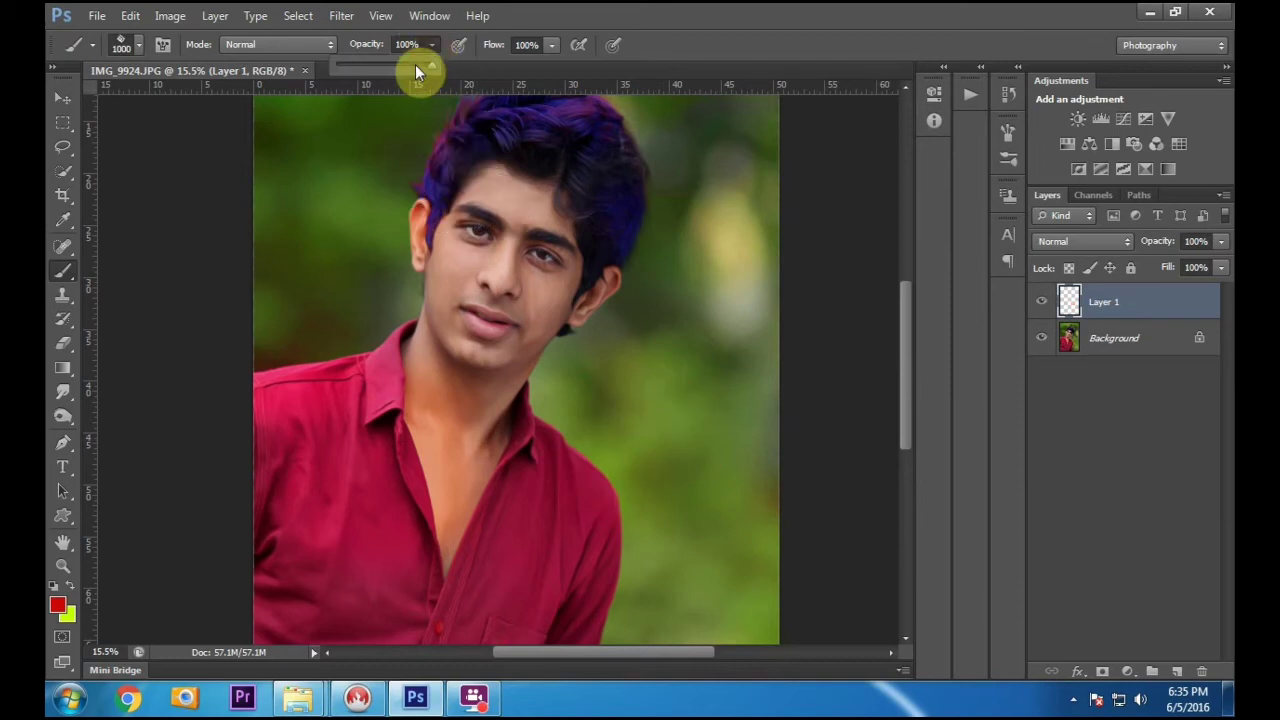
mouse_move(629, 429)
left_mouse_down()
mouse_move(766, 480)
mouse_move(610, 545)
left_mouse_up()
Step: Set the foreground colour to yellow eaff00 and paint over the red patch, shirt collar and left edge of the backdrop
left_click(53, 606)
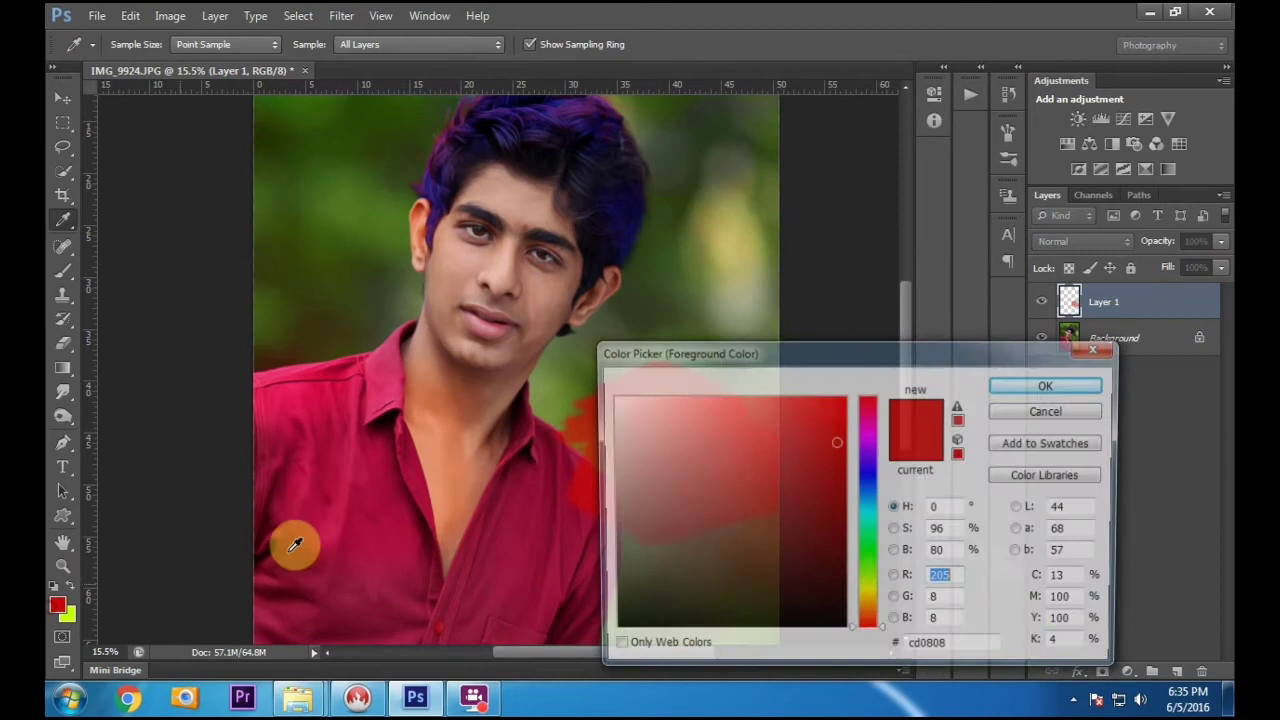
left_click(862, 594)
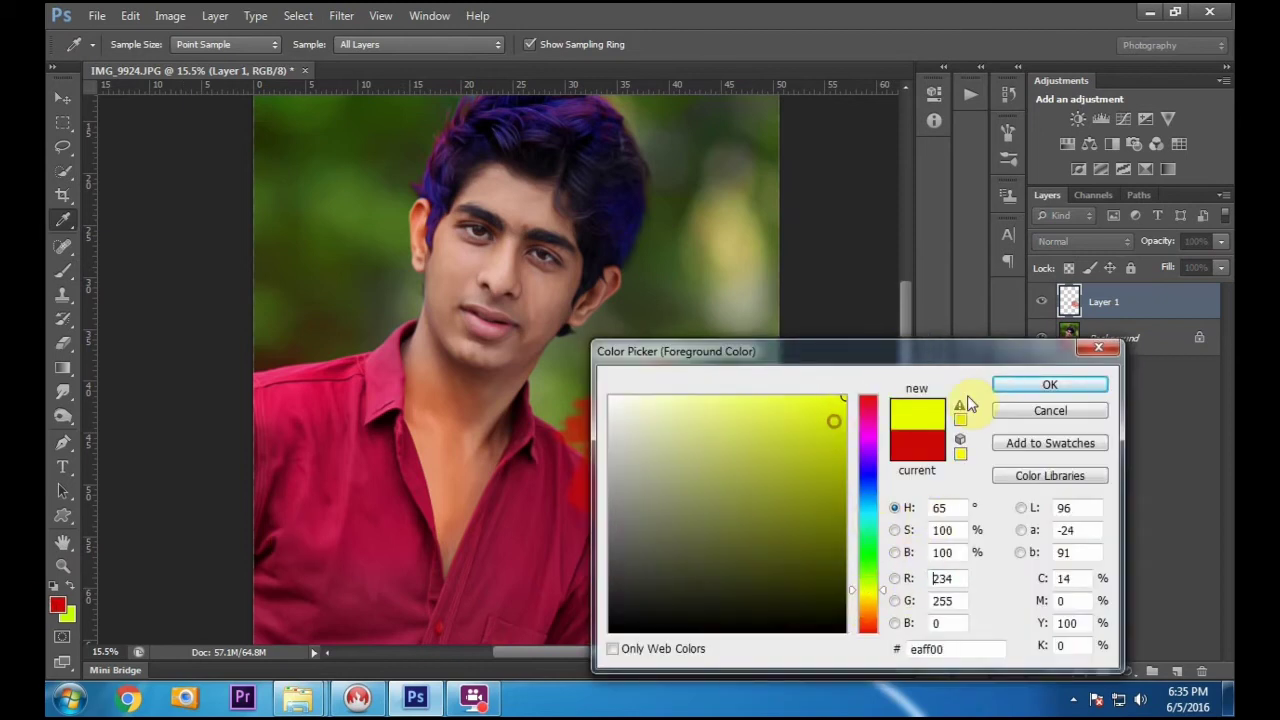
left_click(808, 486)
key("Return")
mouse_move(543, 471)
left_mouse_down()
mouse_move(598, 473)
mouse_move(698, 531)
mouse_move(785, 545)
left_mouse_up()
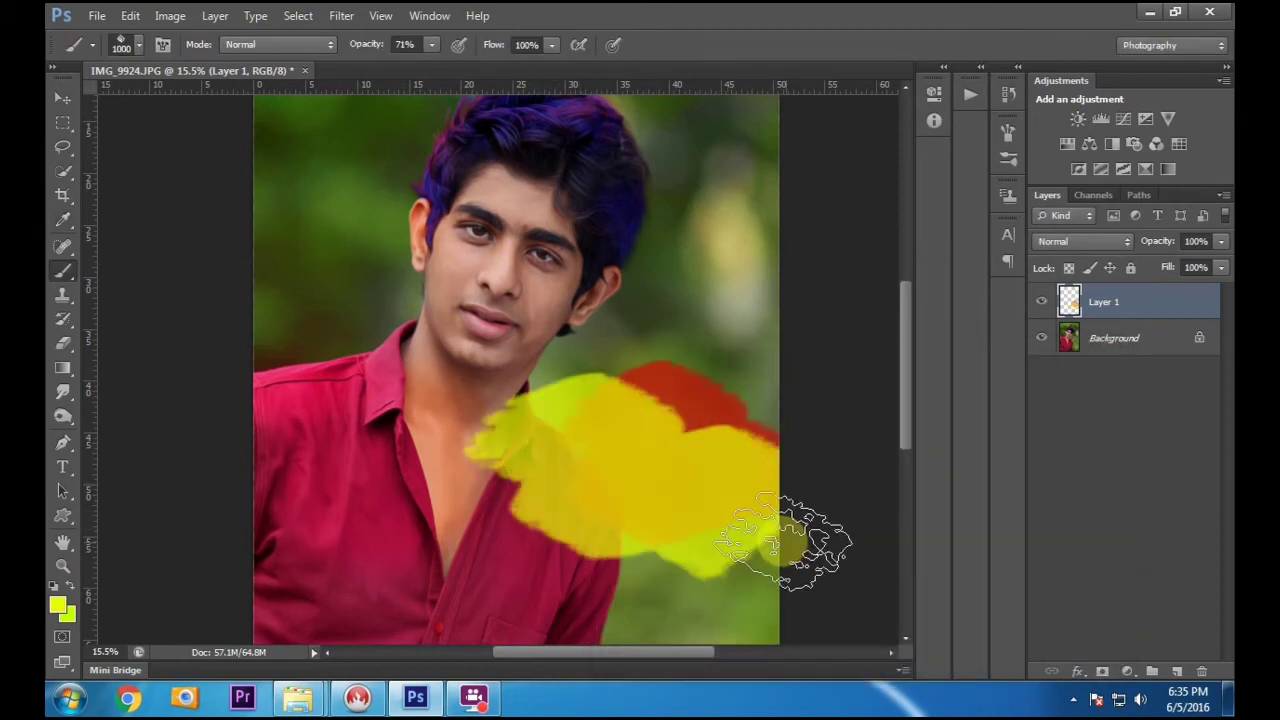
left_click(243, 316)
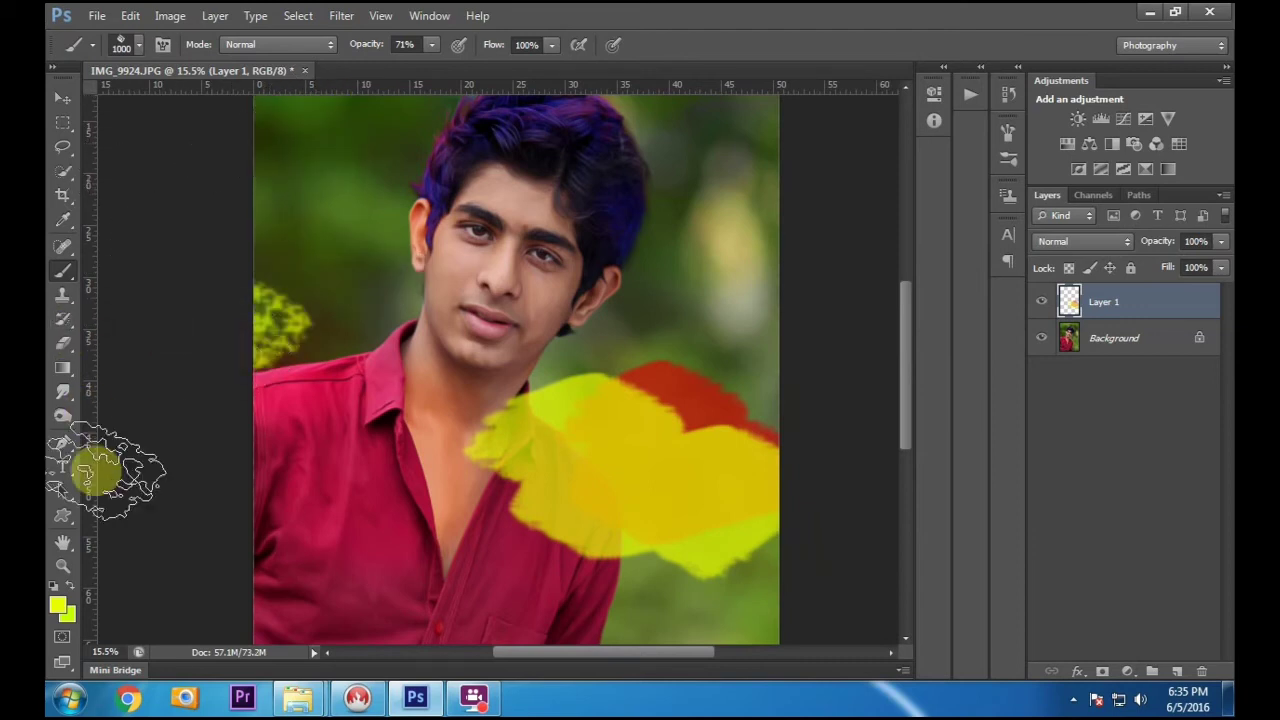
Step: Set the foreground colour to blue 006b98 and paint over the yellow patches, neck and backdrop to the right of the head
left_click(58, 604)
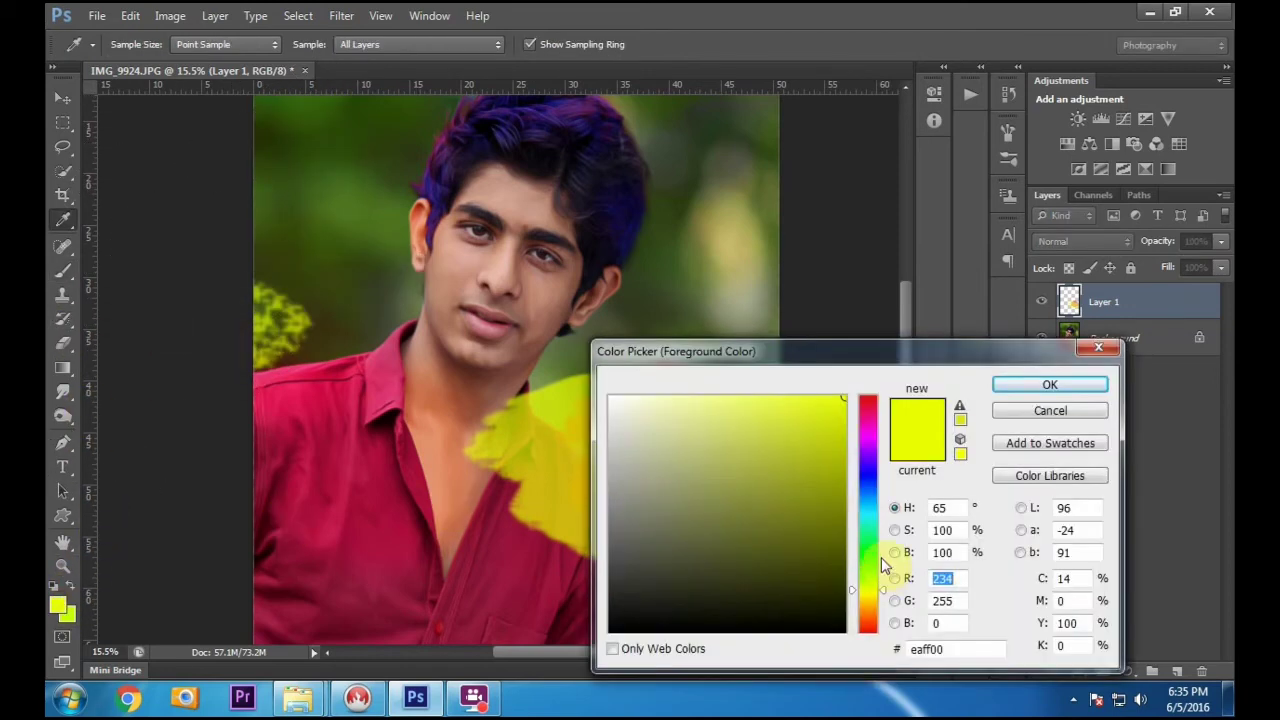
left_click(870, 505)
left_click_drag(843, 433, 856, 491)
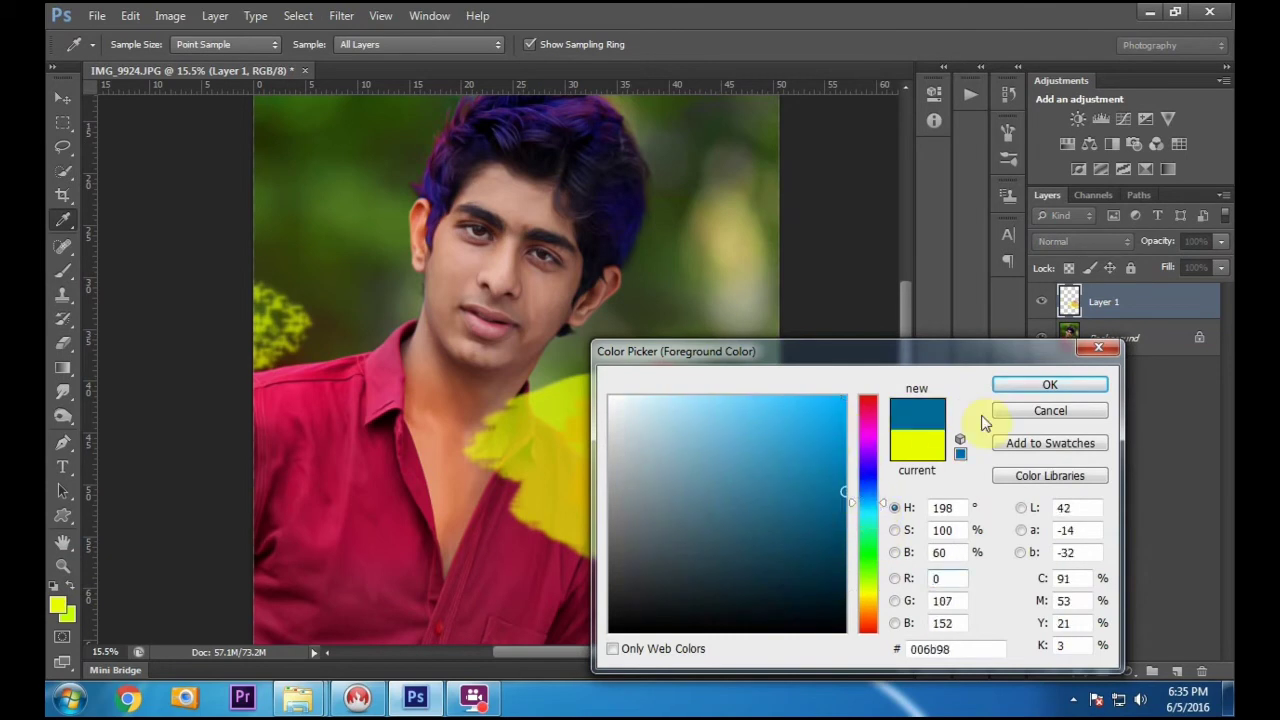
left_click(1006, 392)
mouse_move(514, 443)
left_mouse_down()
mouse_move(509, 386)
mouse_move(620, 500)
mouse_move(571, 529)
left_mouse_up()
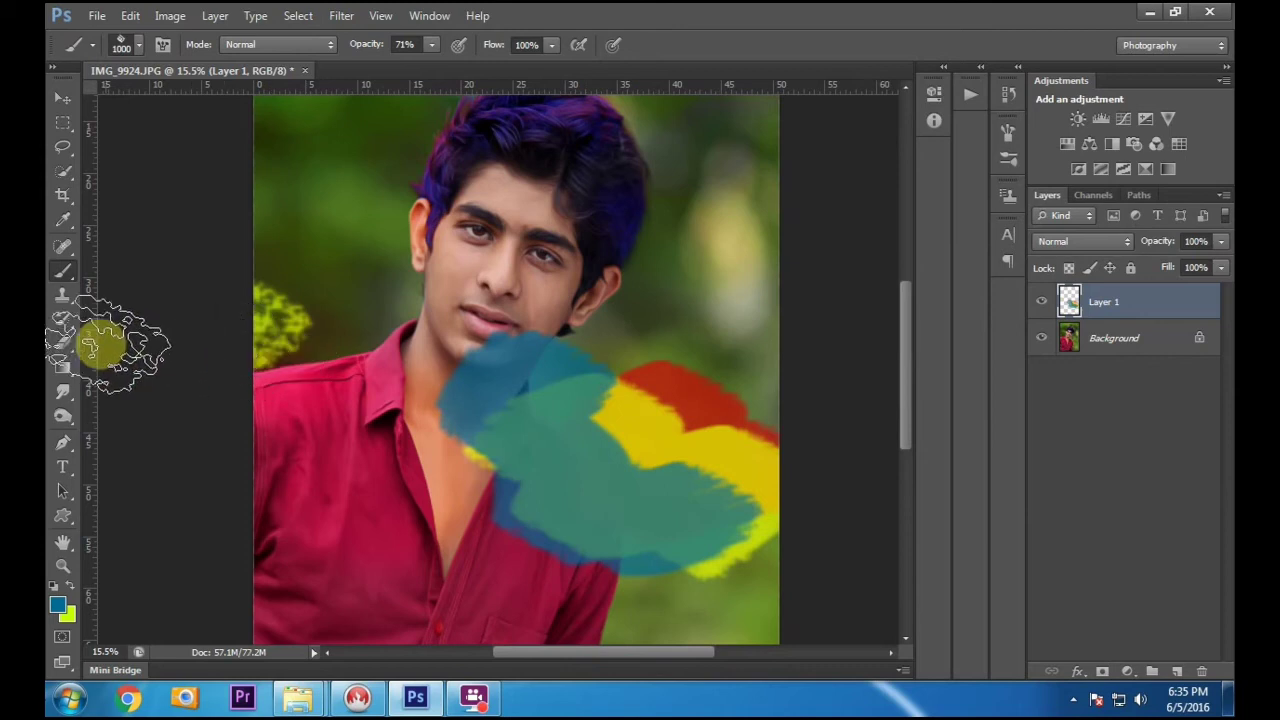
left_click_drag(266, 323, 245, 338)
mouse_move(737, 243)
left_mouse_down()
mouse_move(737, 229)
mouse_move(728, 305)
left_mouse_up()
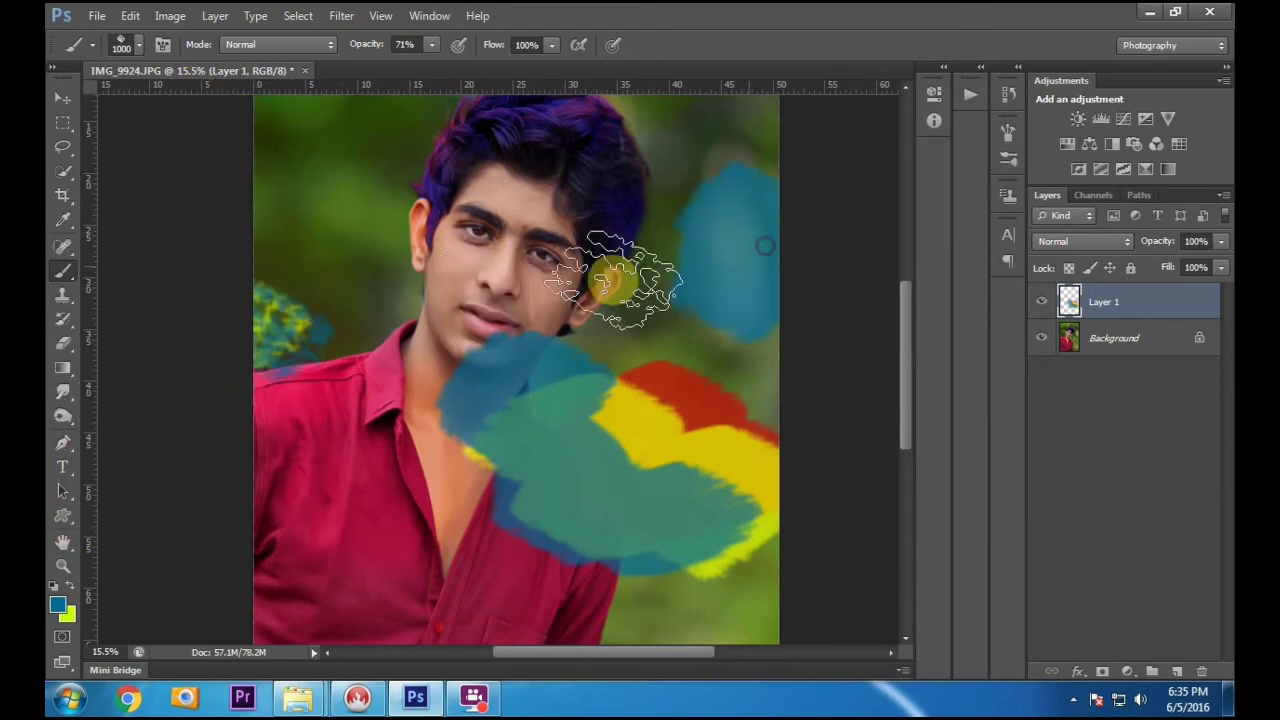
Step: Dab the blue over the left backdrop, left shoulder and upper-left corner of the picture
left_click(315, 157)
left_click(331, 292)
left_click(312, 382)
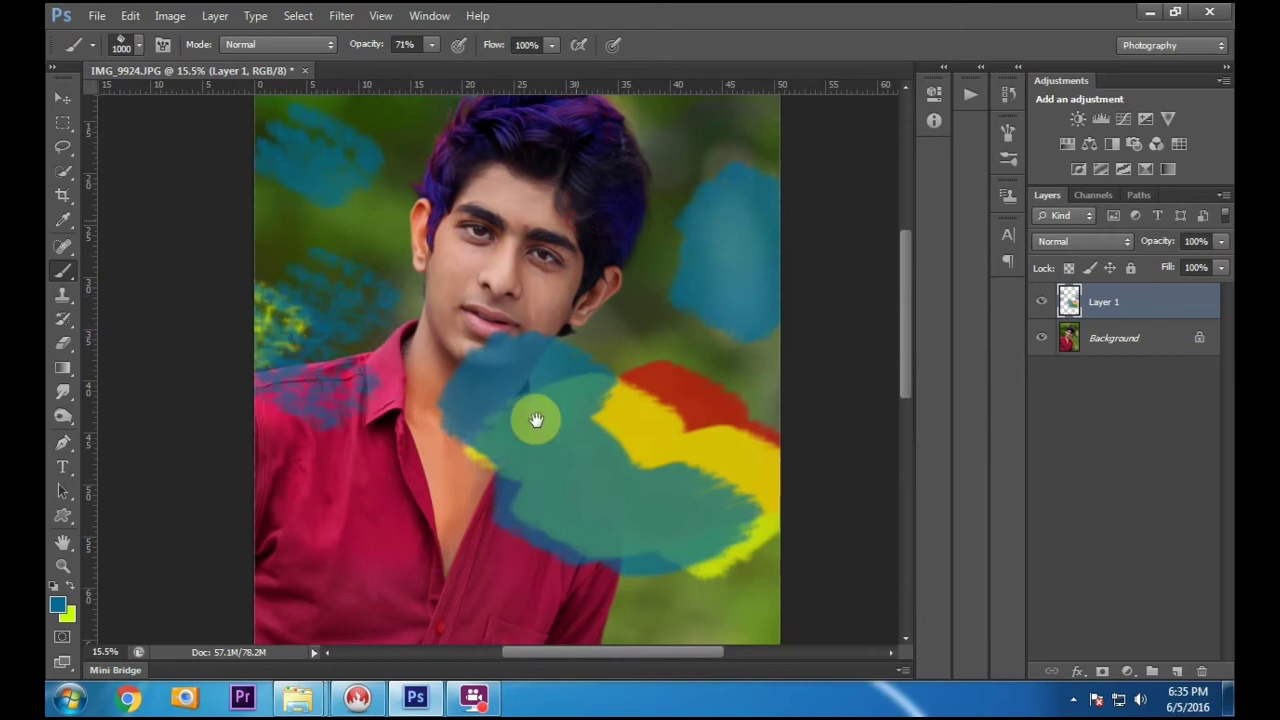
left_click_drag(534, 420, 496, 620)
mouse_move(360, 265)
left_mouse_down()
mouse_move(500, 229)
mouse_move(300, 194)
mouse_move(214, 271)
left_mouse_up()
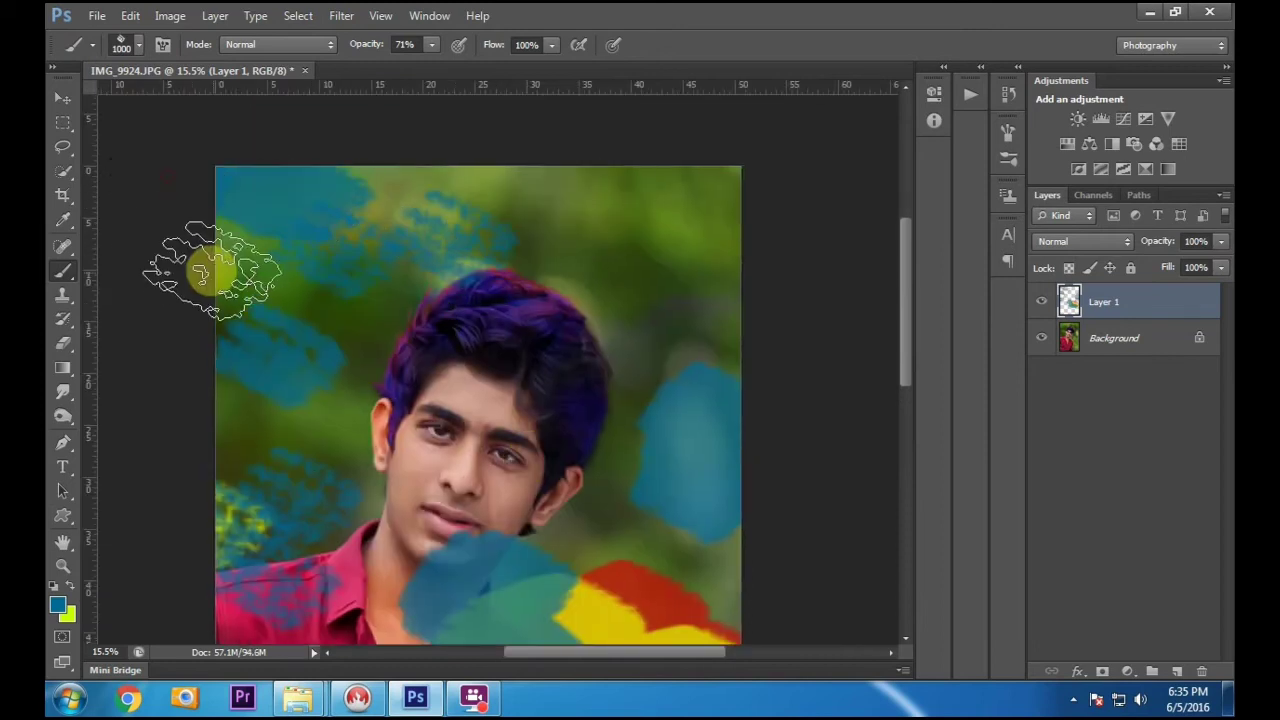
Step: Set the foreground colour to pink d91f72 and paint patches over the backdrop, hair and ear around the head
left_click(58, 607)
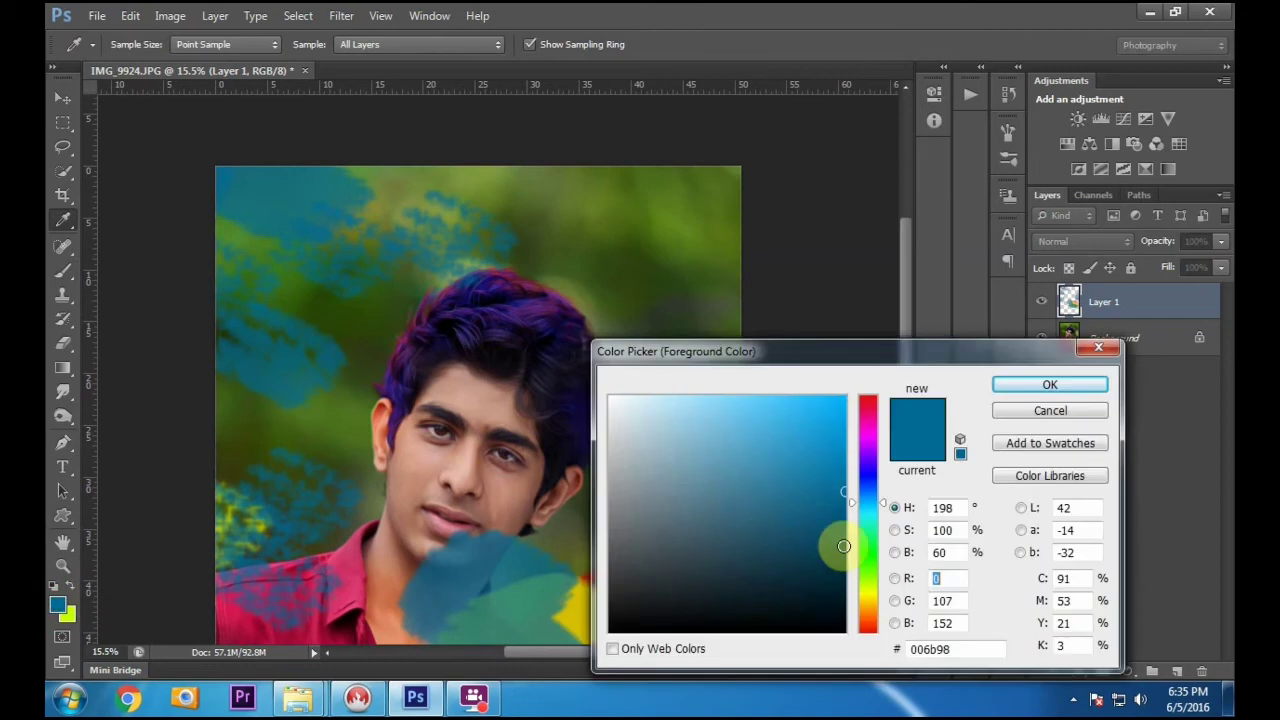
left_click(868, 413)
left_click(812, 431)
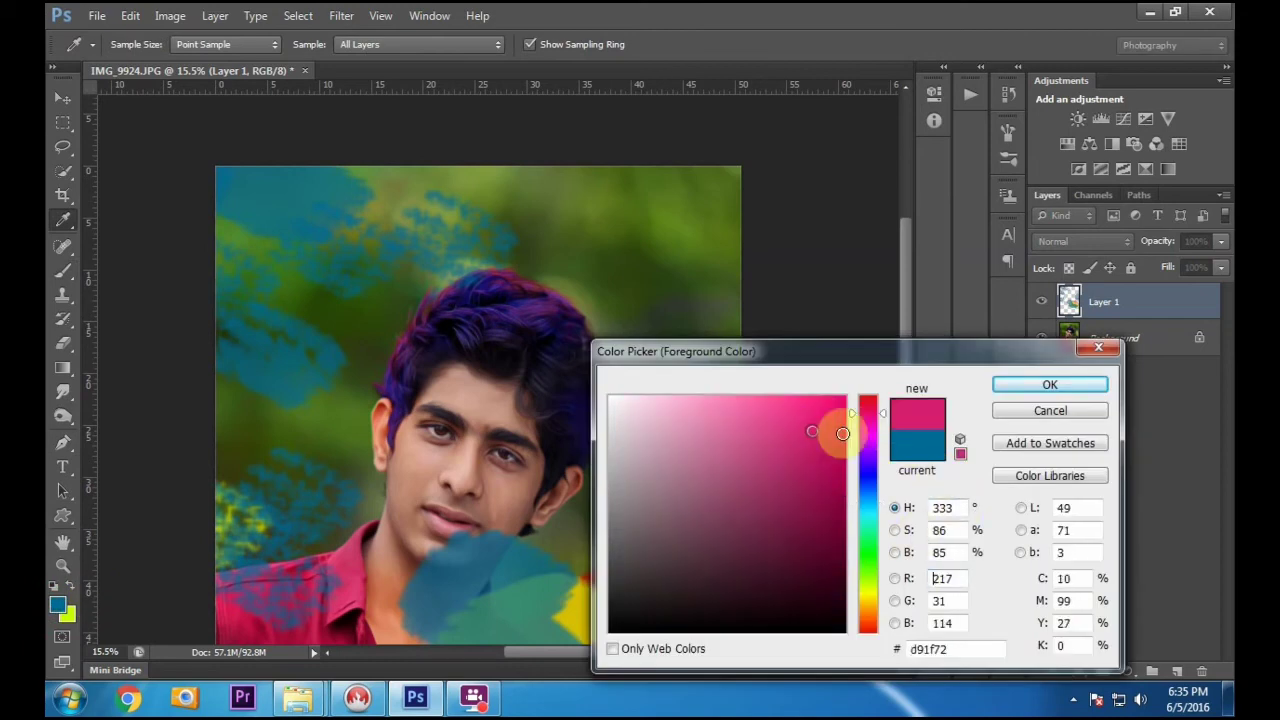
left_click(1040, 386)
mouse_move(337, 394)
left_mouse_down()
mouse_move(225, 465)
mouse_move(270, 495)
mouse_move(358, 325)
mouse_move(522, 192)
mouse_move(580, 248)
mouse_move(570, 303)
mouse_move(663, 352)
mouse_move(655, 402)
mouse_move(571, 520)
left_mouse_up()
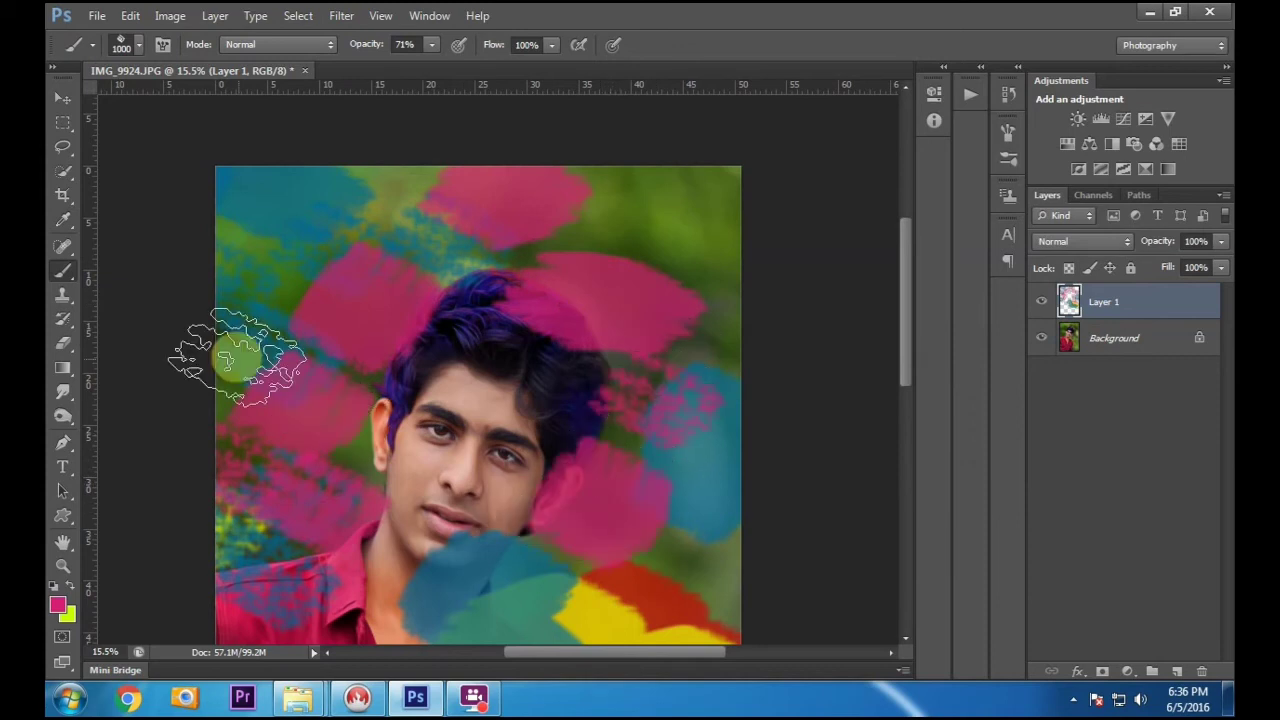
mouse_move(283, 322)
left_mouse_down()
mouse_move(166, 443)
mouse_move(394, 209)
mouse_move(594, 189)
mouse_move(755, 275)
left_mouse_up()
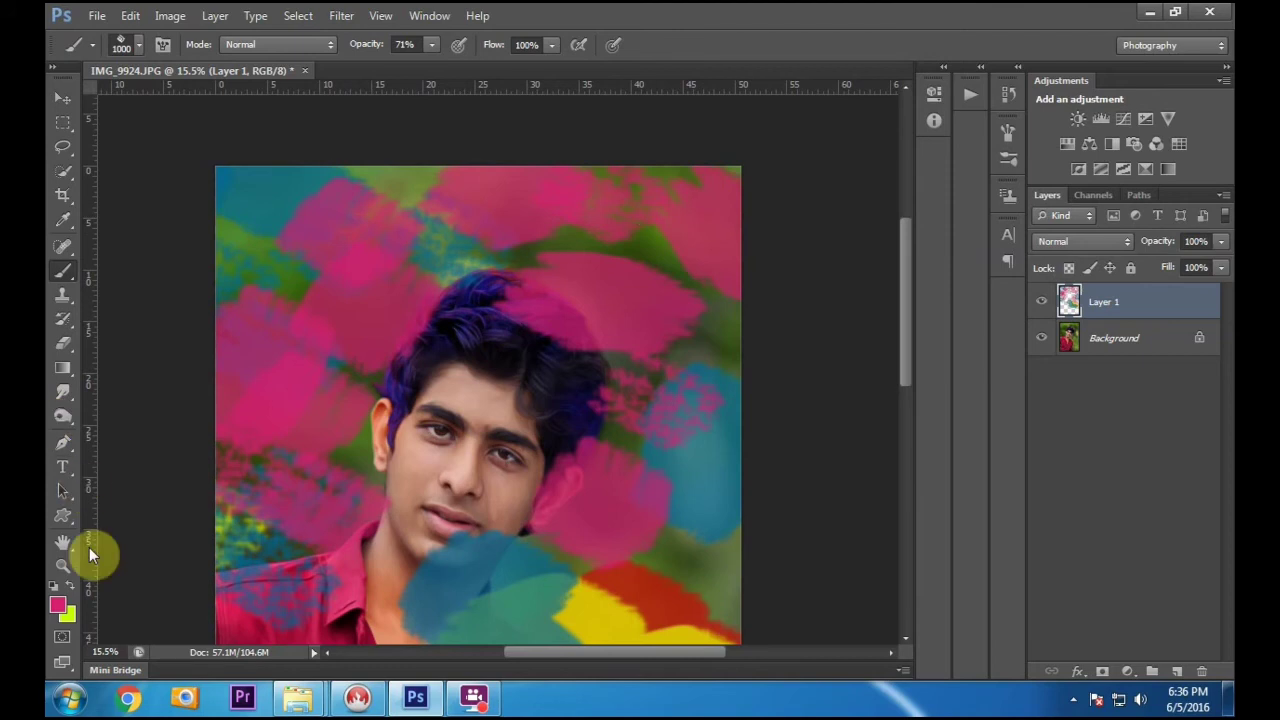
Step: Set the foreground colour to bright yellow and paint patches over the backdrop on both sides of and above the head
left_click(60, 604)
left_click(870, 594)
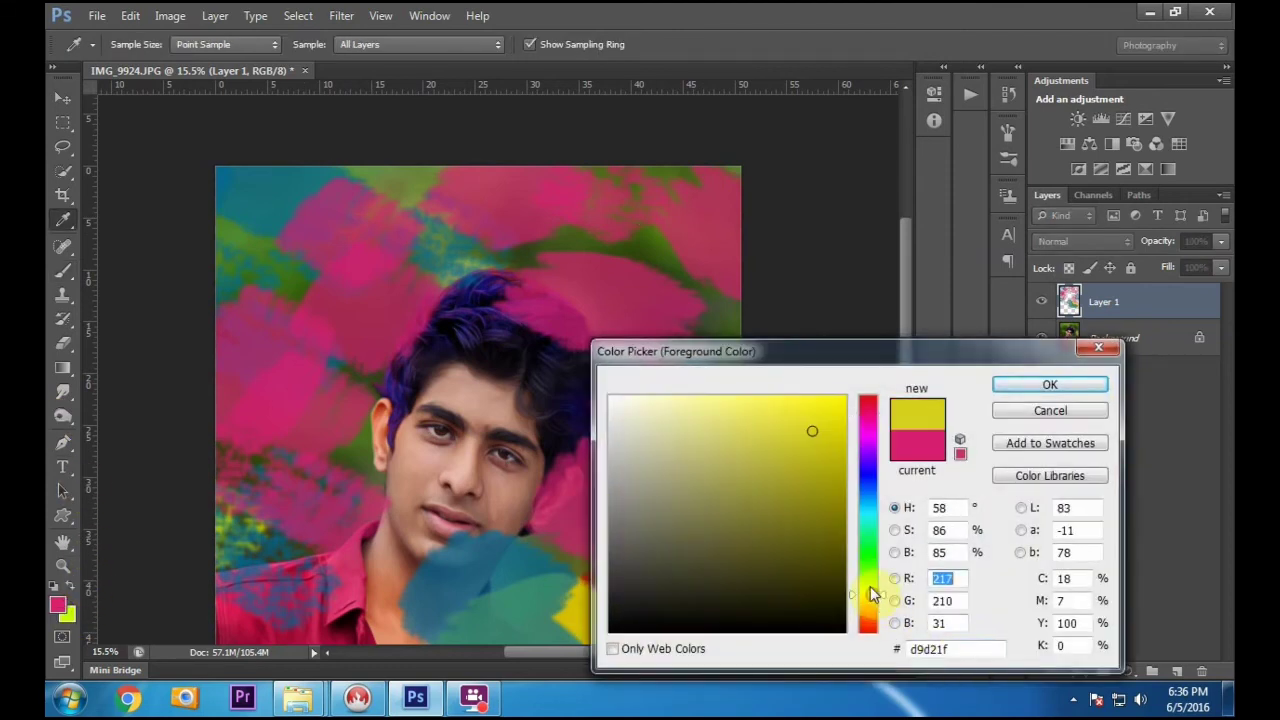
left_click(1010, 385)
mouse_move(250, 540)
left_mouse_down()
mouse_move(243, 500)
mouse_move(343, 443)
mouse_move(371, 357)
mouse_move(283, 243)
mouse_move(366, 190)
mouse_move(523, 200)
mouse_move(706, 251)
mouse_move(674, 420)
mouse_move(703, 449)
mouse_move(766, 591)
left_mouse_up()
scroll(388, 115, "down", 3)
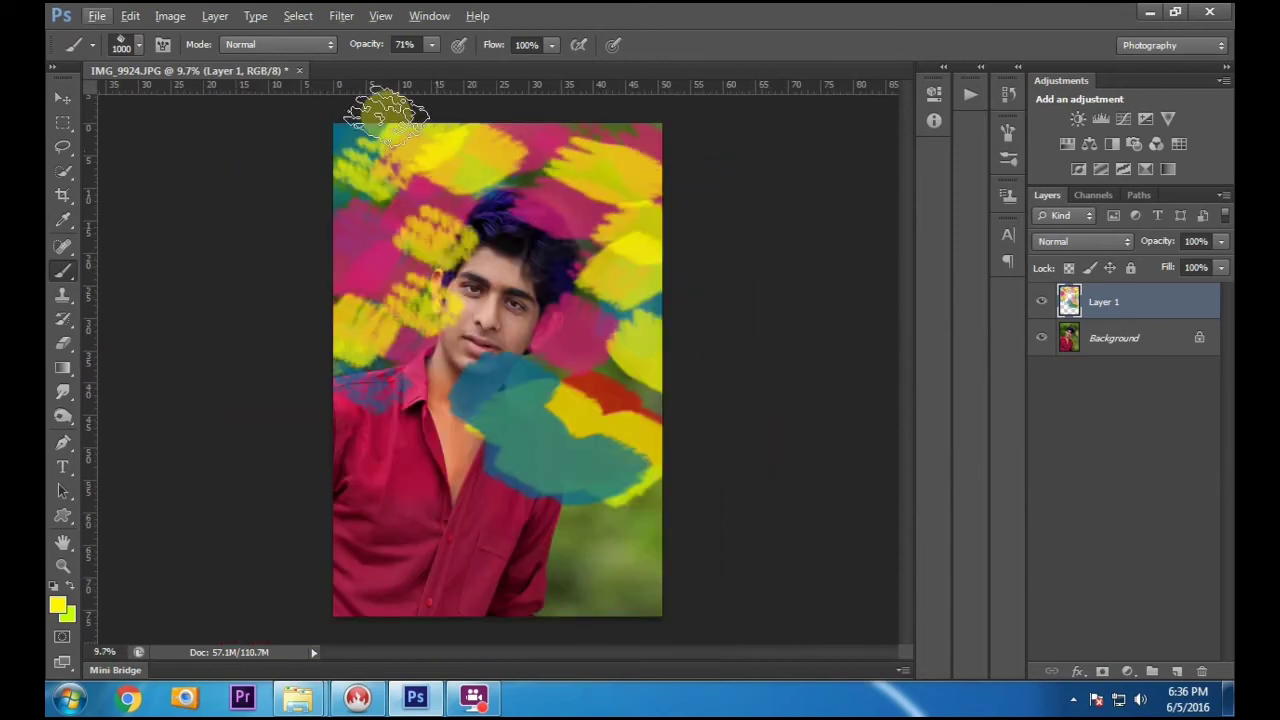
Step: Apply a Gaussian Blur with a 160.4 pixel radius to the colour patches on Layer 1
left_click(297, 15)
mouse_move(341, 15)
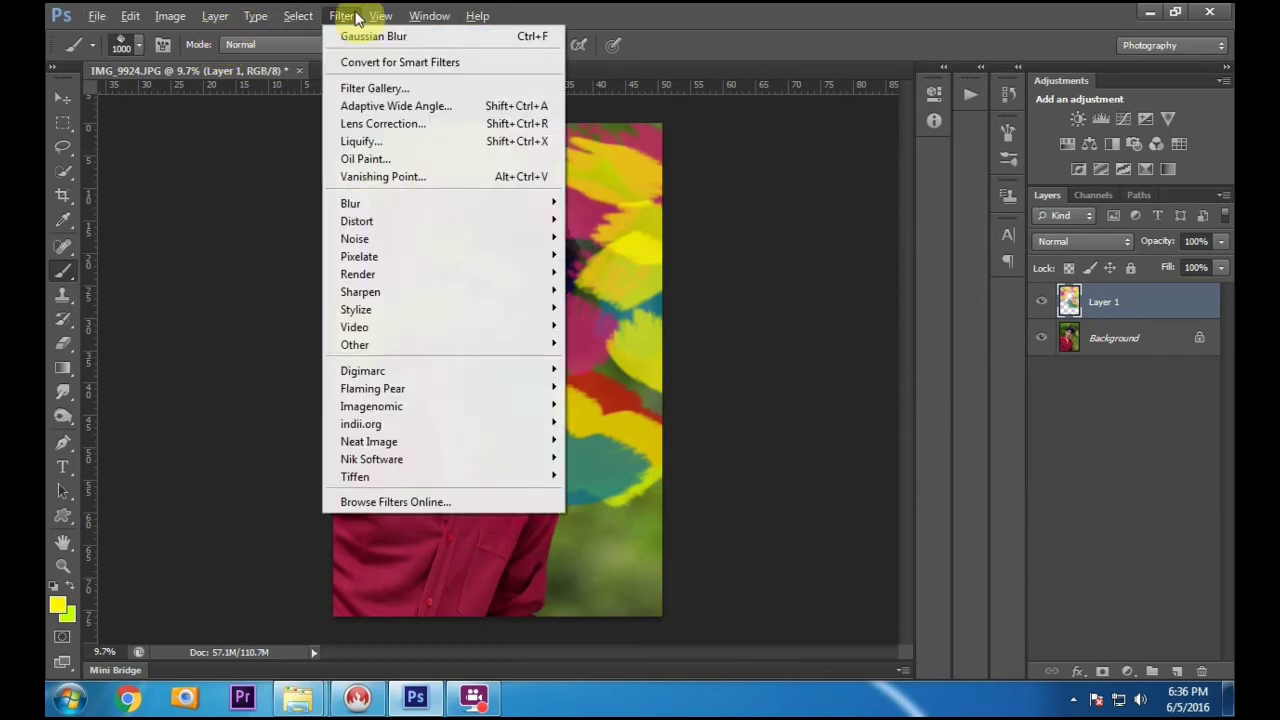
mouse_move(371, 203)
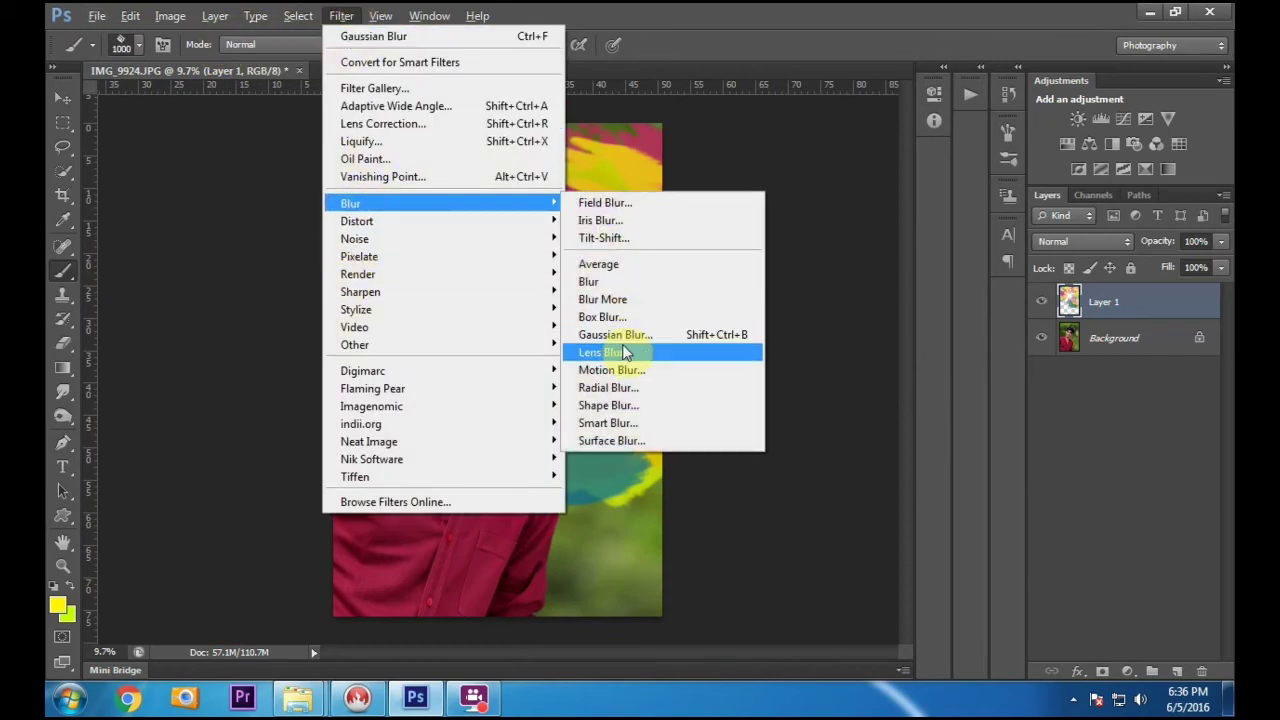
left_click(620, 331)
left_click_drag(918, 403, 952, 399)
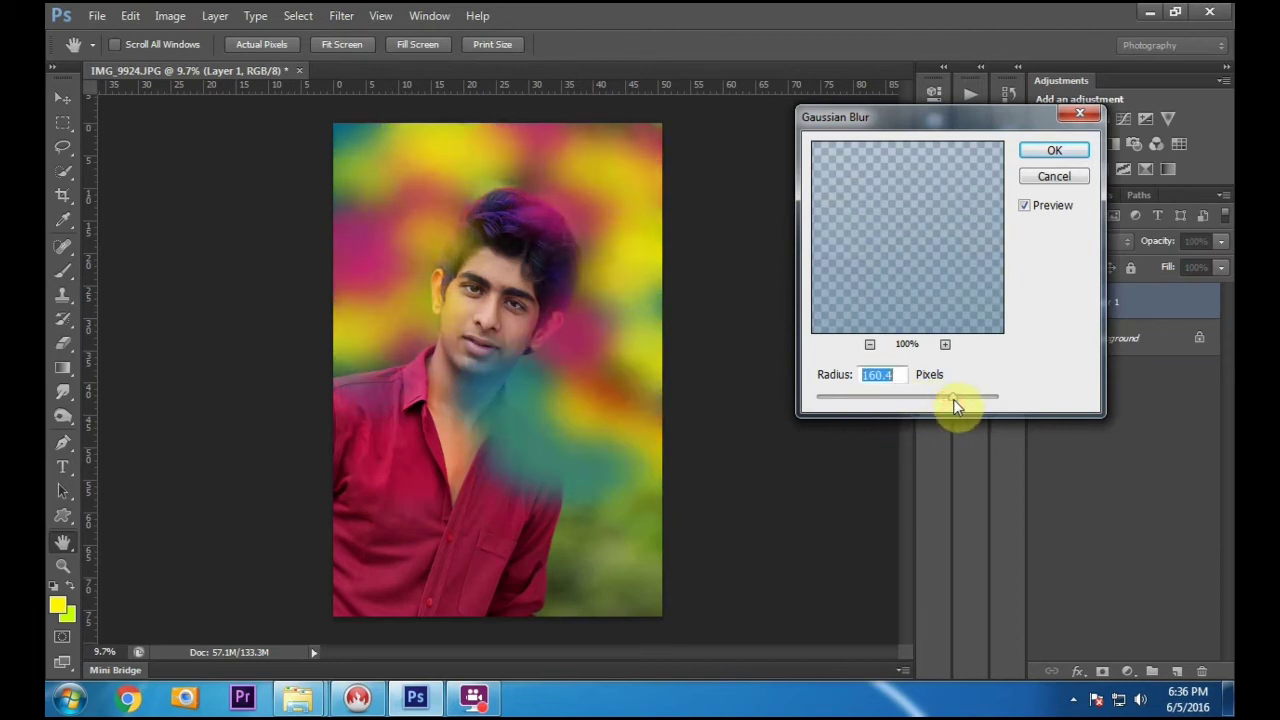
left_click(1051, 156)
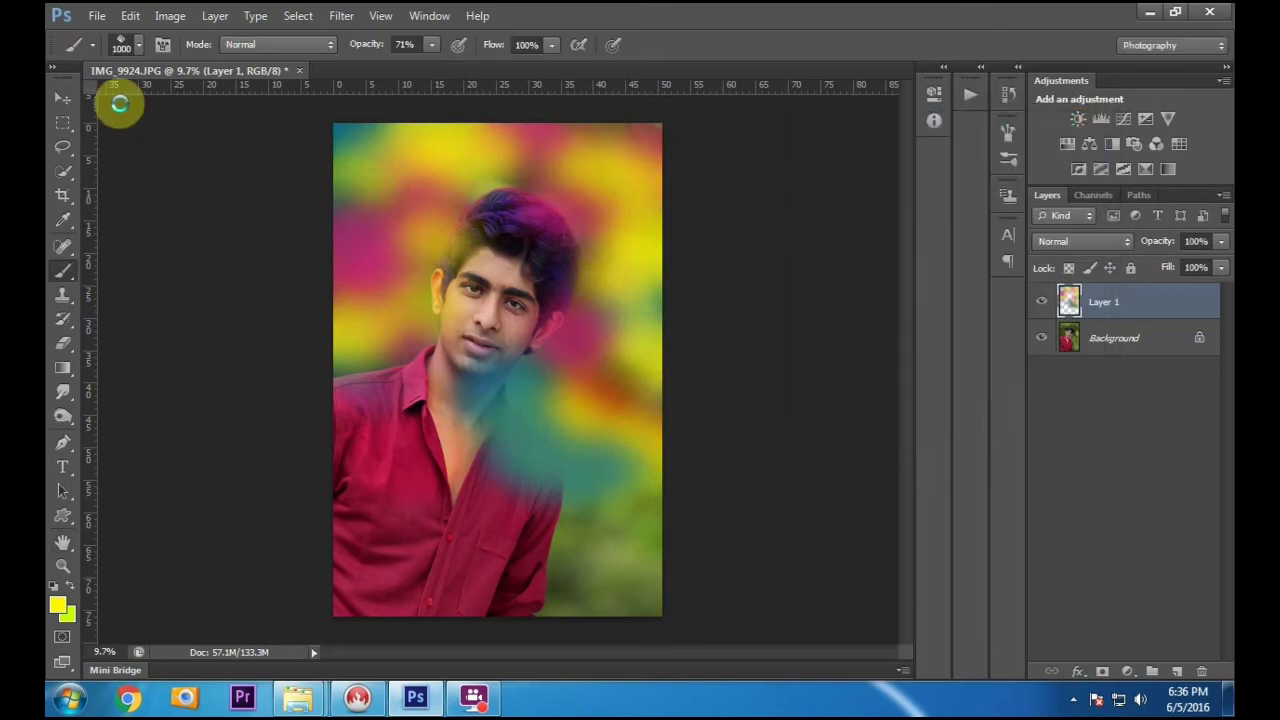
Step: Set Layer 1's blend mode to Dissolve and add a layer mask to it
left_click(63, 98)
scroll(1070, 246, "down", 1)
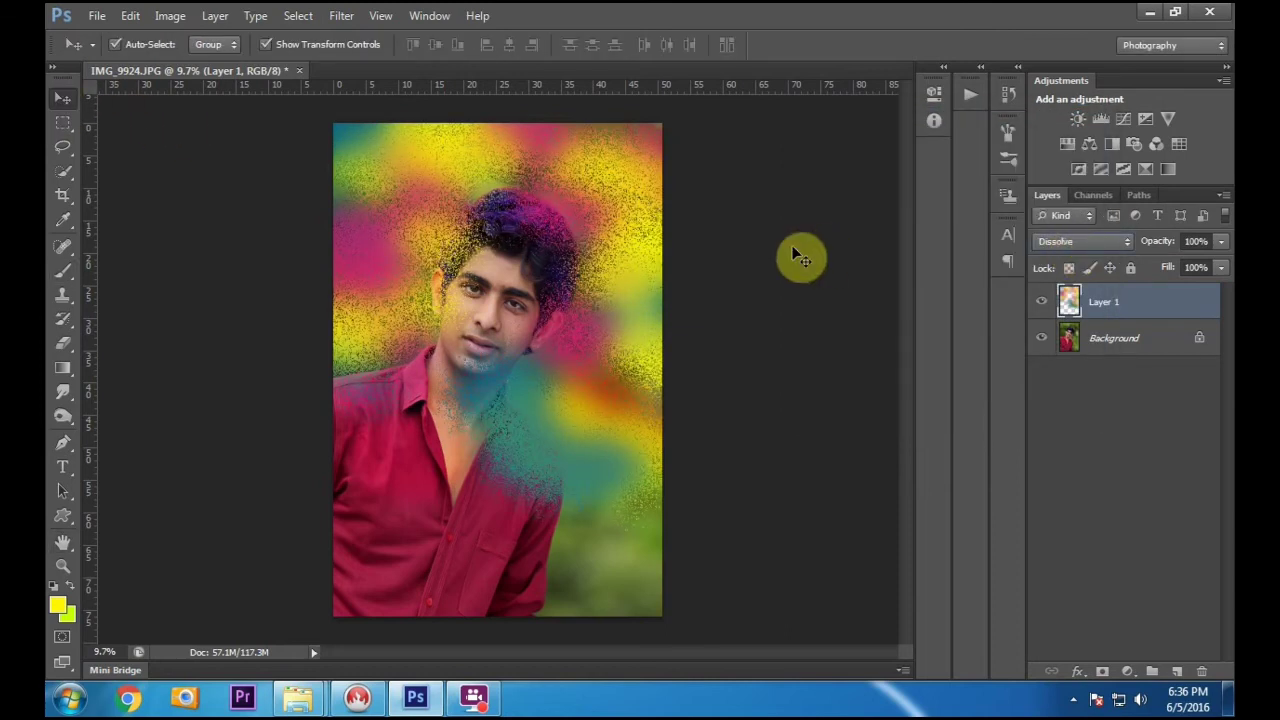
left_click(1102, 673)
scroll(466, 256, "up", 3)
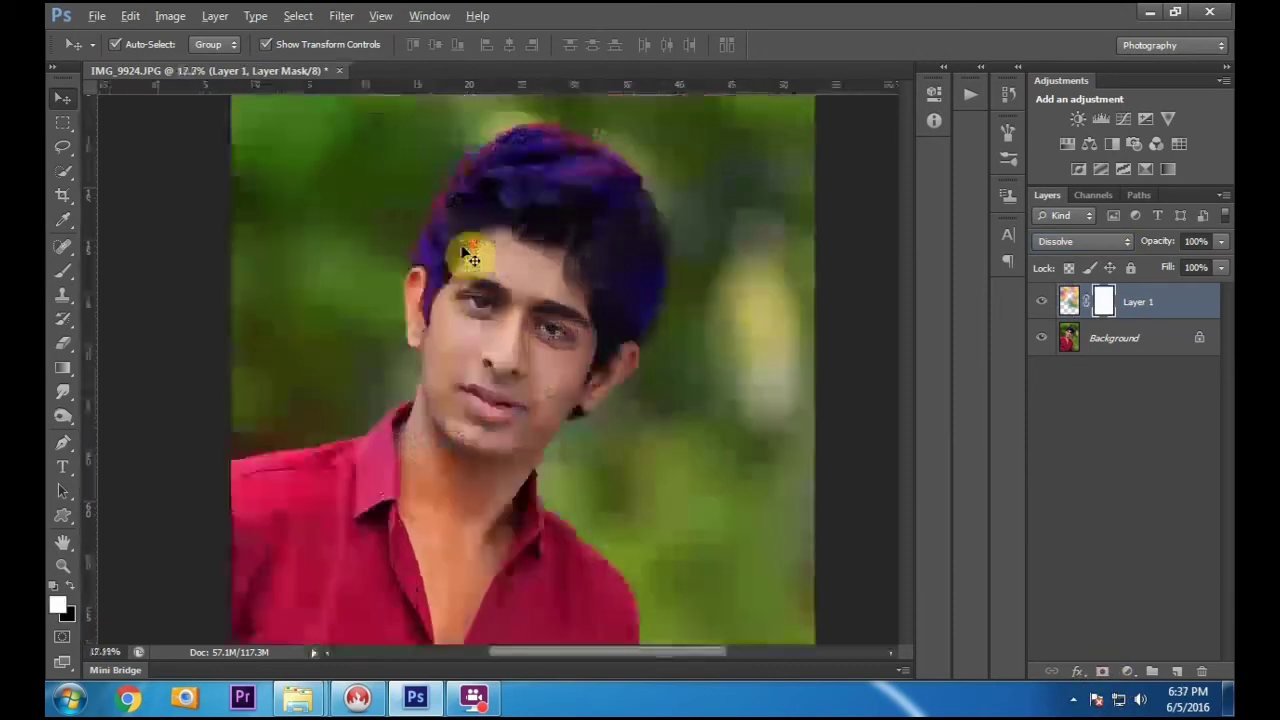
Step: Choose a 1000 px soft round brush with black as foreground and mask the colour speckles off the face and forehead
key("b")
right_click(534, 290)
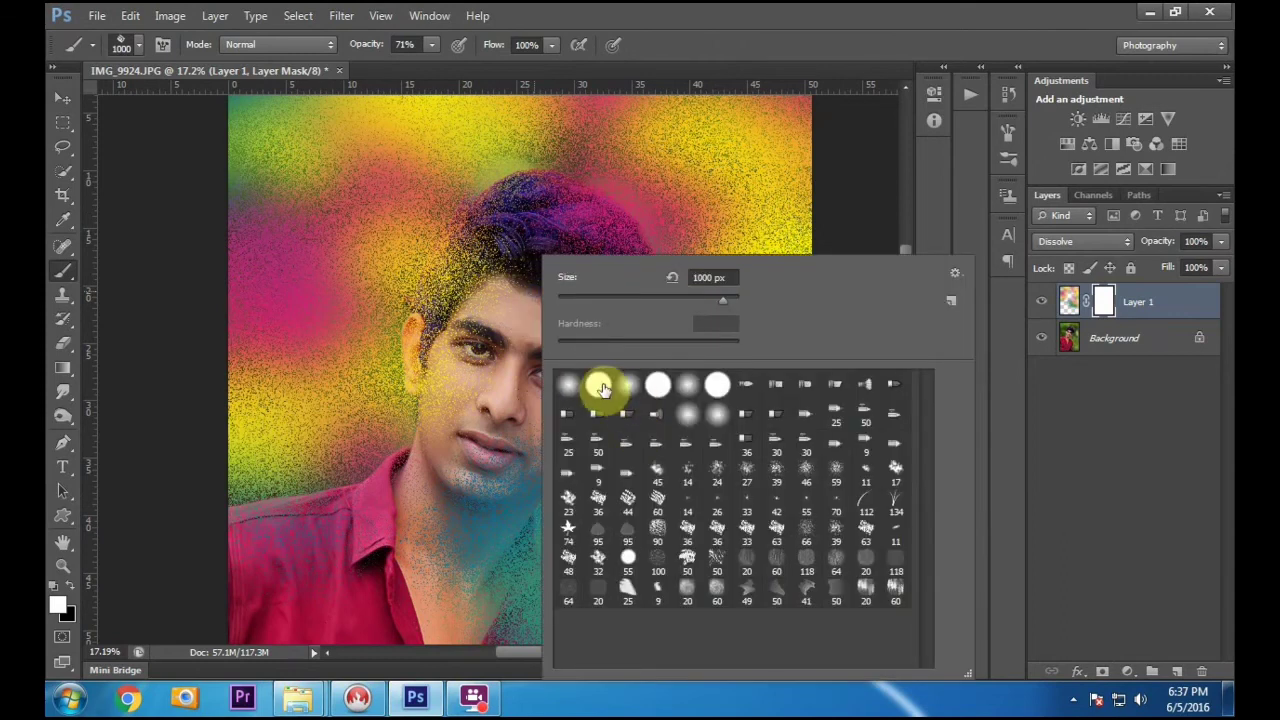
double_click(560, 387)
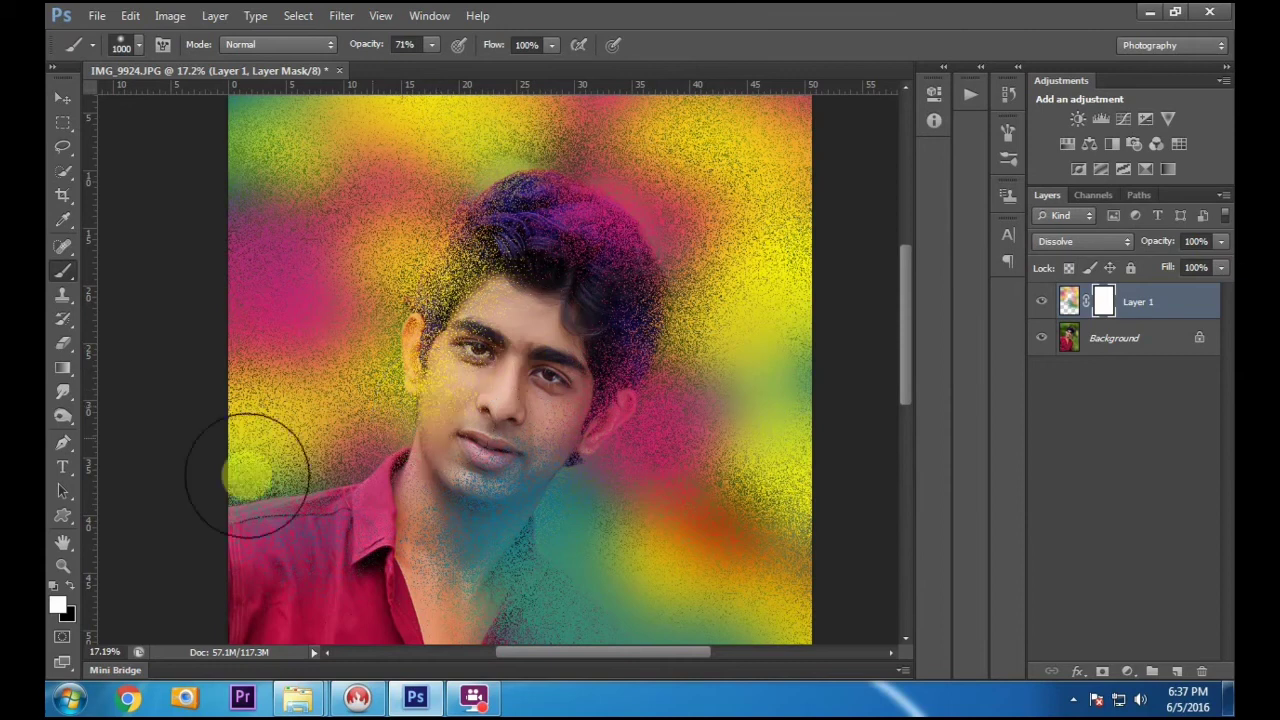
left_click_drag(510, 377, 512, 455)
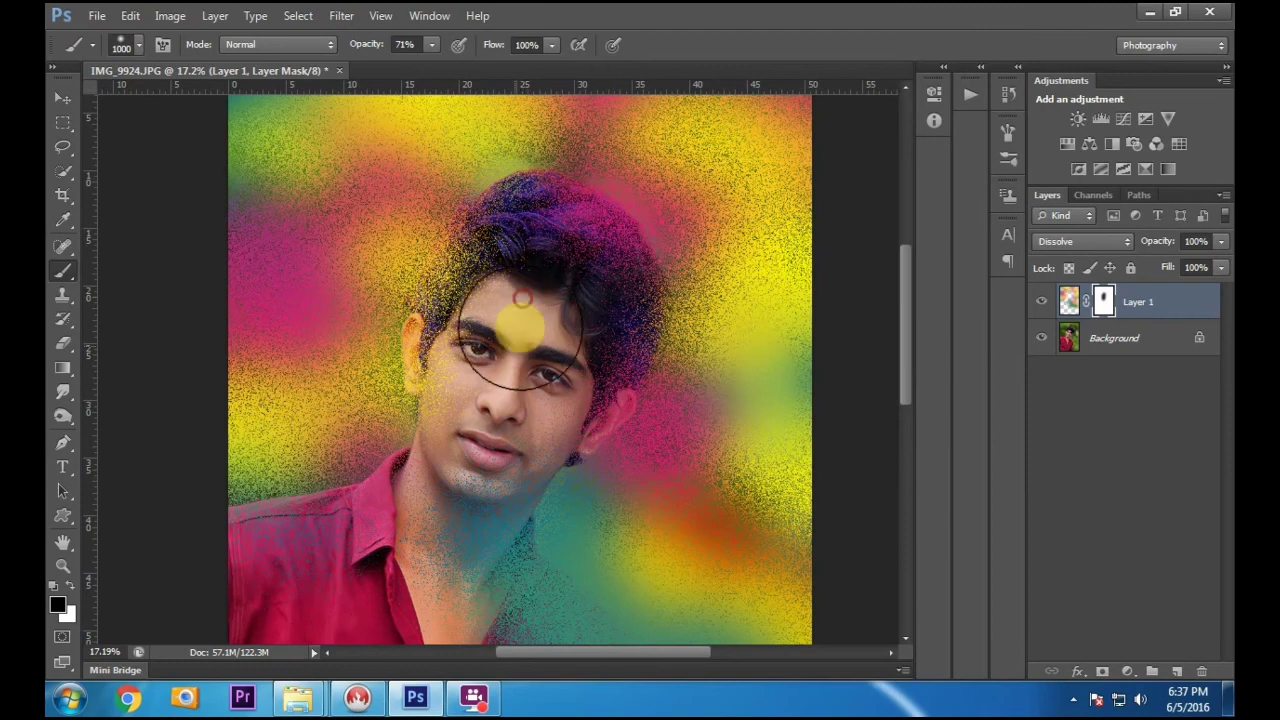
mouse_move(497, 378)
left_mouse_down()
mouse_move(499, 322)
mouse_move(540, 300)
left_mouse_up()
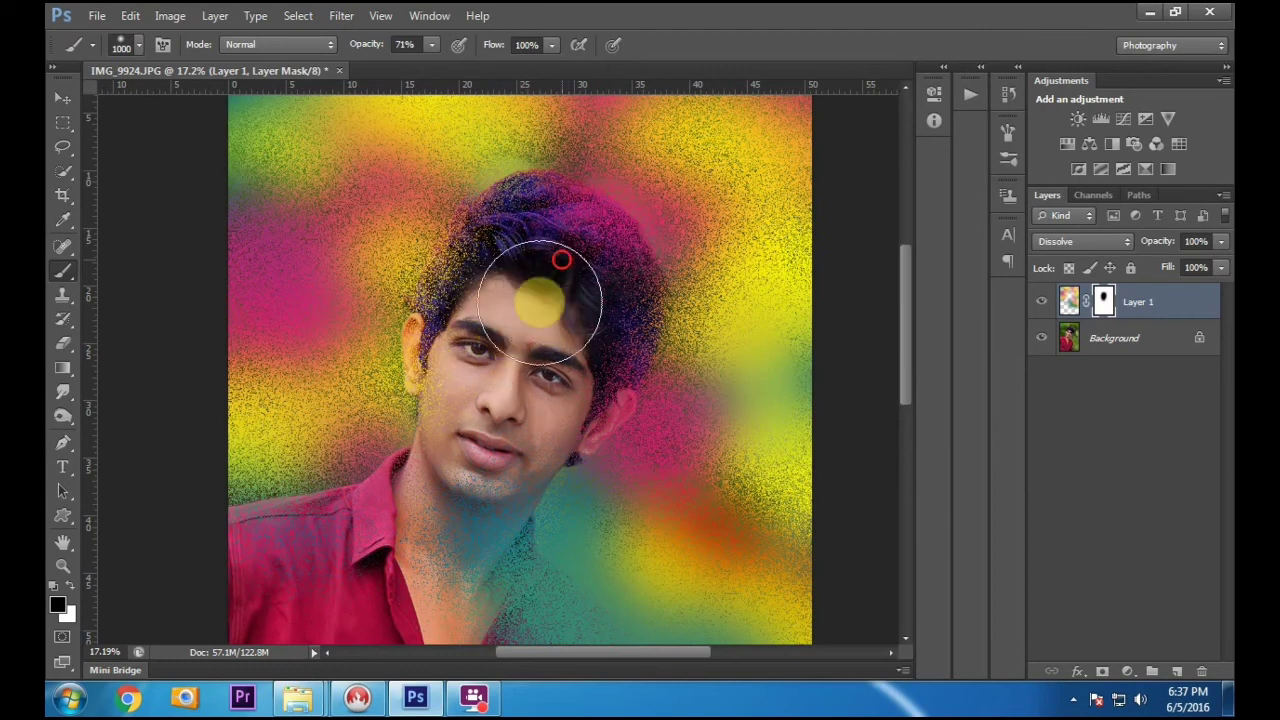
Step: Paint black on Layer 1's mask over the chin, neck, chest and shirt to clear the speckles from them
mouse_move(538, 388)
left_mouse_down()
mouse_move(485, 505)
mouse_move(397, 580)
mouse_move(436, 572)
left_mouse_up()
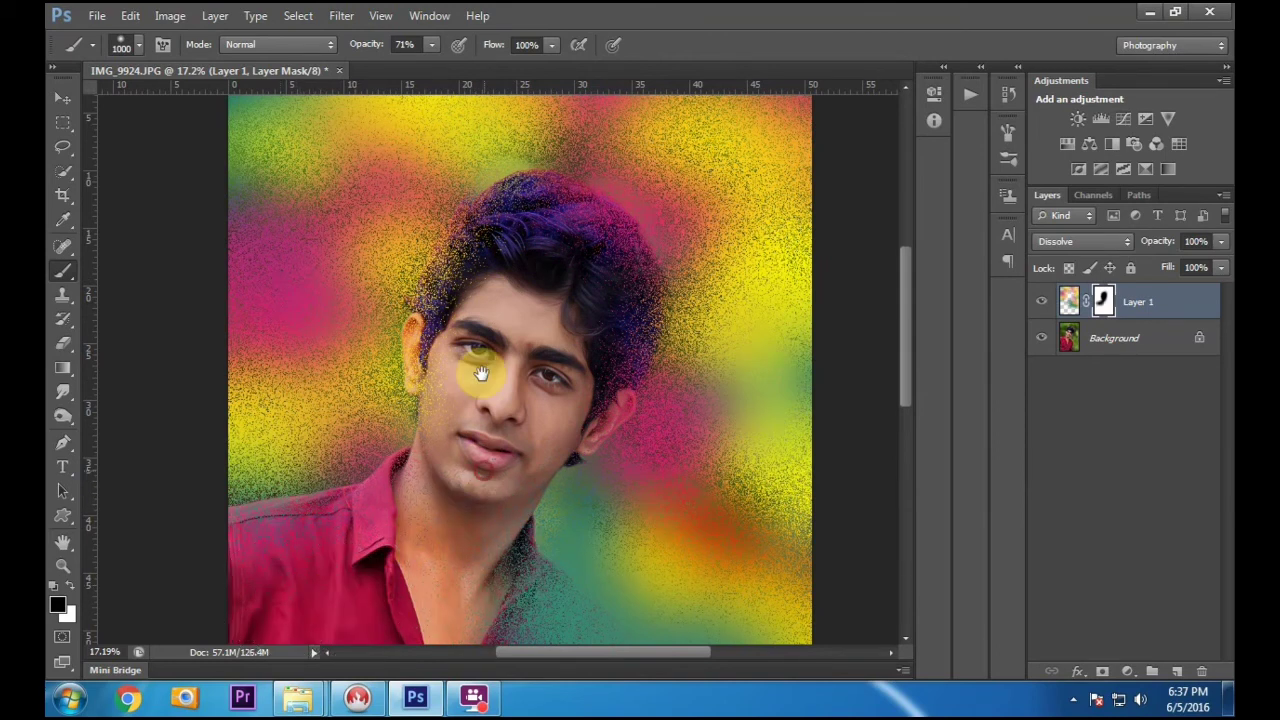
left_click_drag(481, 373, 478, 362)
left_click_drag(468, 544, 415, 479)
mouse_move(422, 496)
left_mouse_down()
mouse_move(422, 533)
mouse_move(473, 561)
mouse_move(469, 573)
mouse_move(458, 444)
mouse_move(439, 447)
mouse_move(489, 453)
mouse_move(508, 341)
left_mouse_up()
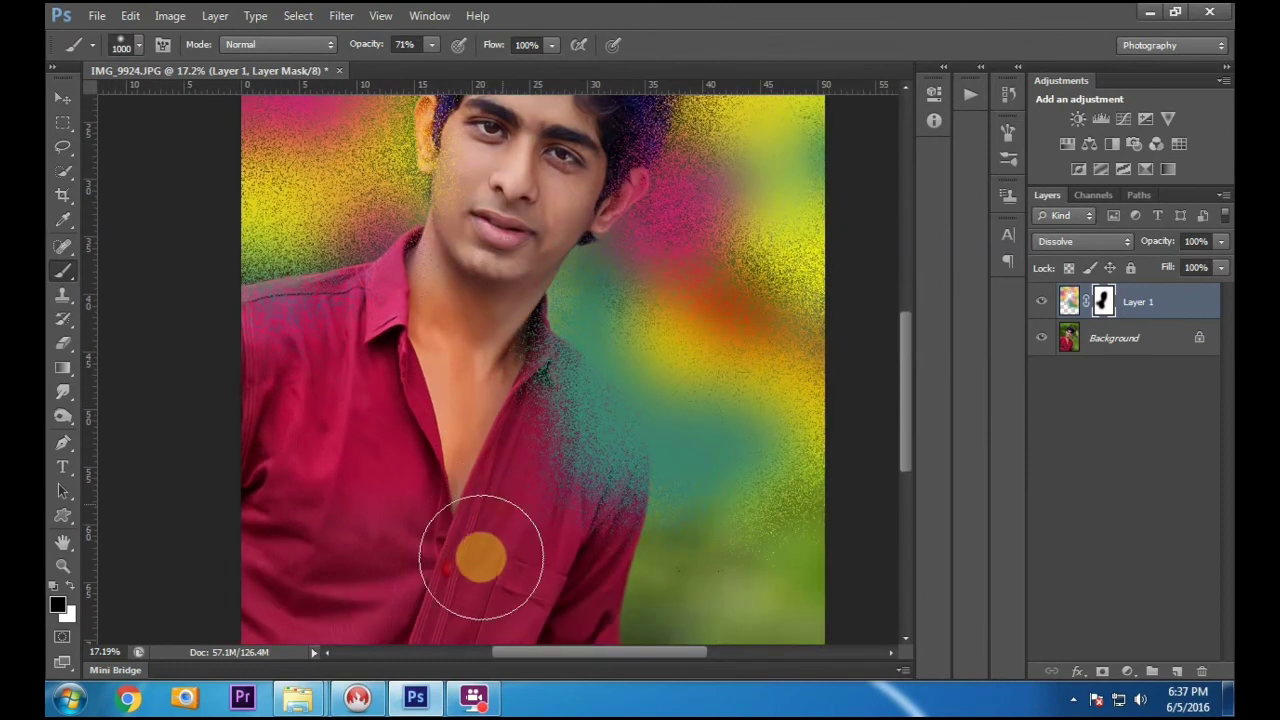
mouse_move(486, 470)
left_mouse_down()
mouse_move(490, 544)
mouse_move(508, 564)
mouse_move(512, 536)
mouse_move(421, 519)
mouse_move(536, 437)
mouse_move(452, 432)
left_mouse_up()
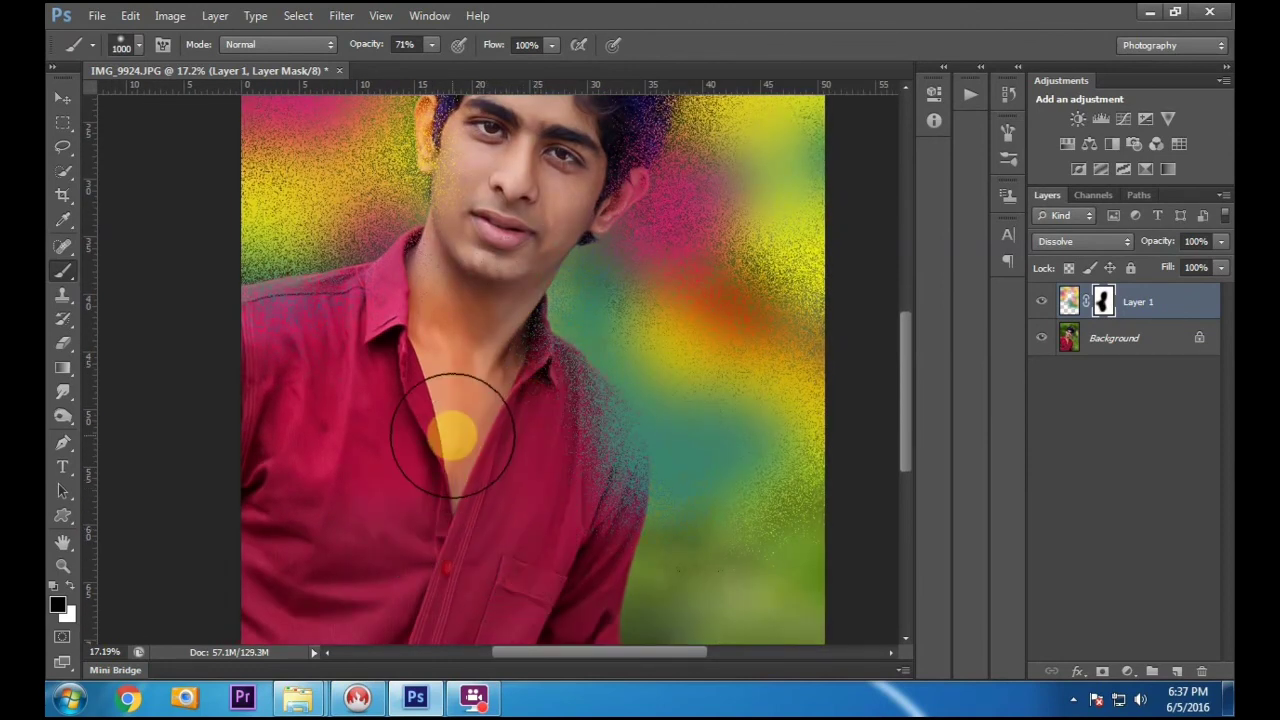
Step: Mask the speckles off the hair and the edges of the face with smaller brushes from 300 to 700 px
scroll(452, 436, "up", 3)
scroll(471, 326, "up", 2)
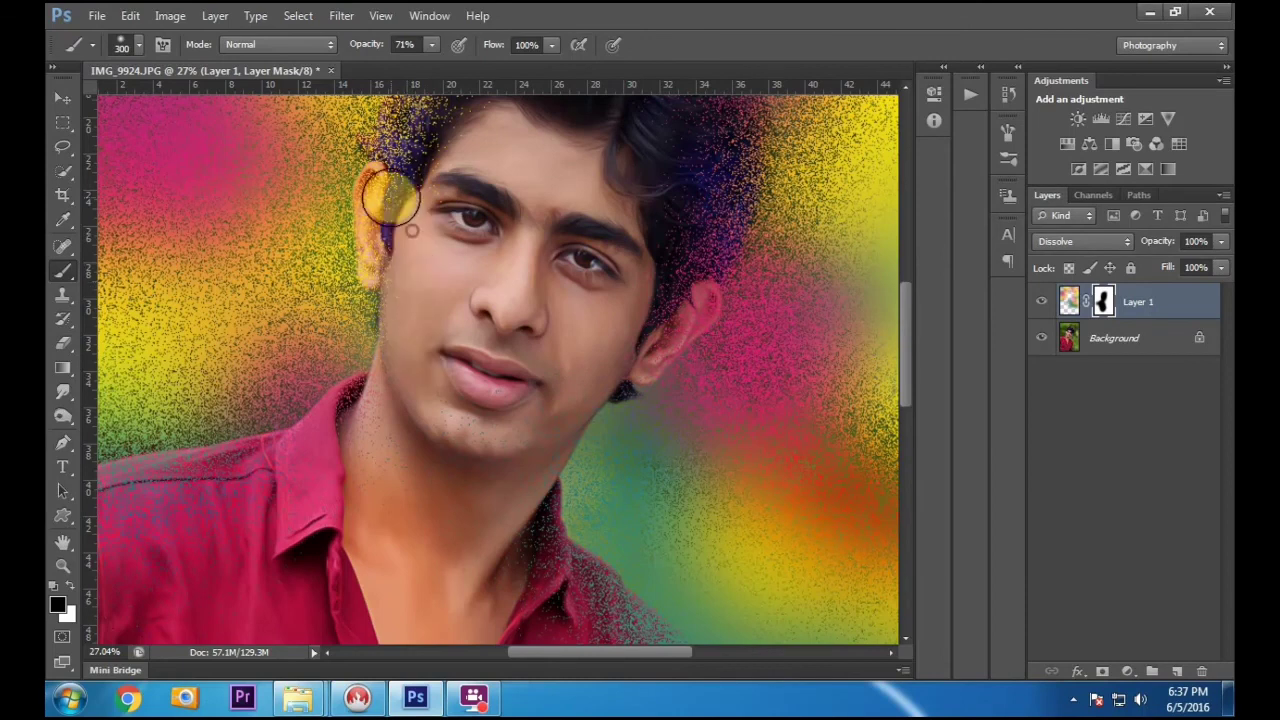
scroll(503, 316, "up", 5)
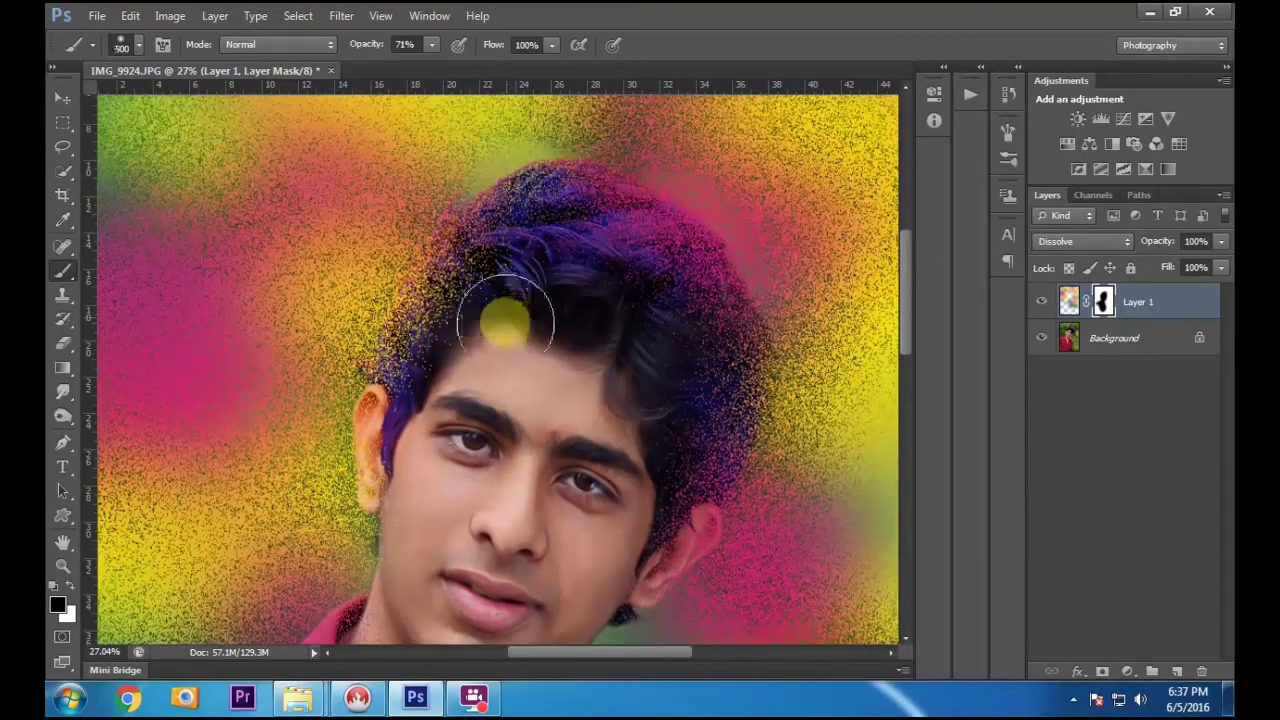
mouse_move(506, 318)
left_mouse_down()
mouse_move(467, 397)
mouse_move(479, 329)
mouse_move(556, 271)
mouse_move(552, 241)
mouse_move(605, 317)
mouse_move(611, 299)
mouse_move(662, 413)
mouse_move(644, 483)
mouse_move(652, 455)
mouse_move(587, 539)
mouse_move(546, 475)
mouse_move(522, 550)
mouse_move(512, 502)
mouse_move(597, 454)
mouse_move(436, 609)
mouse_move(412, 522)
mouse_move(499, 566)
mouse_move(532, 549)
mouse_move(443, 612)
mouse_move(482, 564)
mouse_move(344, 454)
mouse_move(292, 564)
mouse_move(482, 500)
mouse_move(500, 461)
mouse_move(500, 364)
mouse_move(477, 378)
mouse_move(601, 467)
mouse_move(551, 544)
mouse_move(467, 553)
left_mouse_up()
scroll(546, 477, "down", 3)
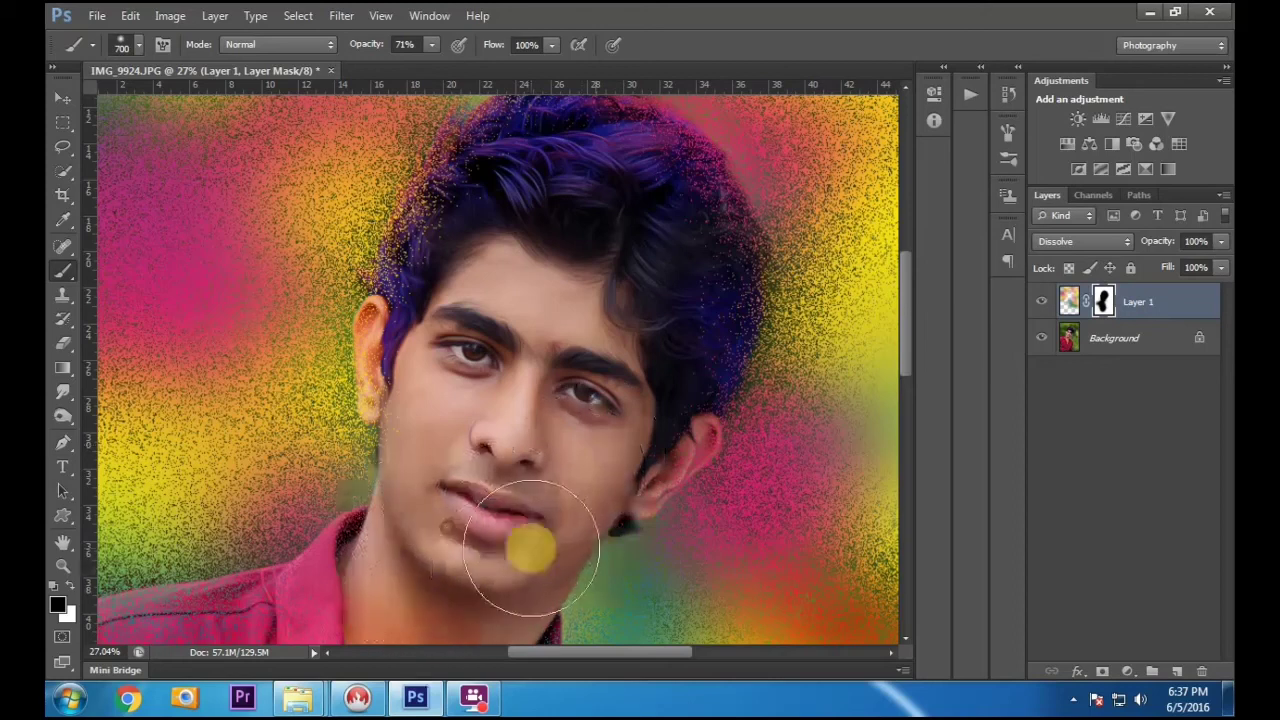
Step: Select Layer 1 and the Background together and stamp the visible image into one merged layer
scroll(531, 549, "down", 4)
scroll(461, 507, "down", 6)
scroll(467, 553, "down", 9)
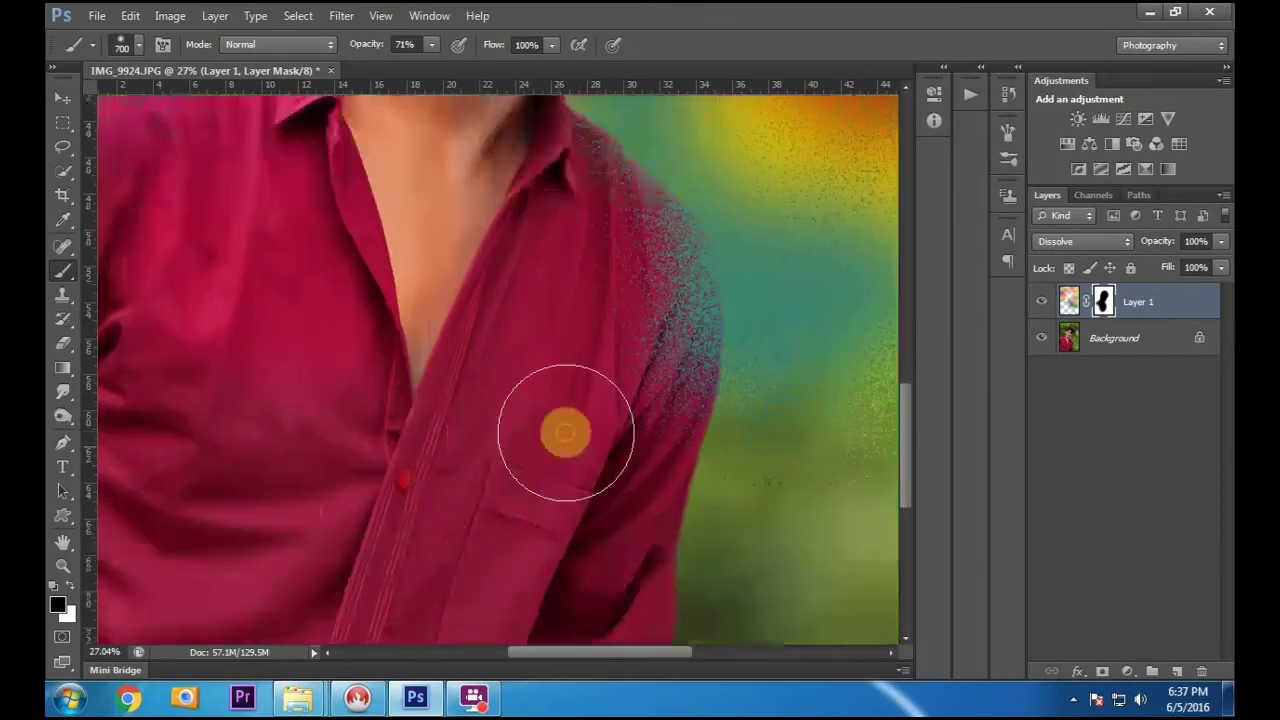
scroll(358, 423, "down", 6)
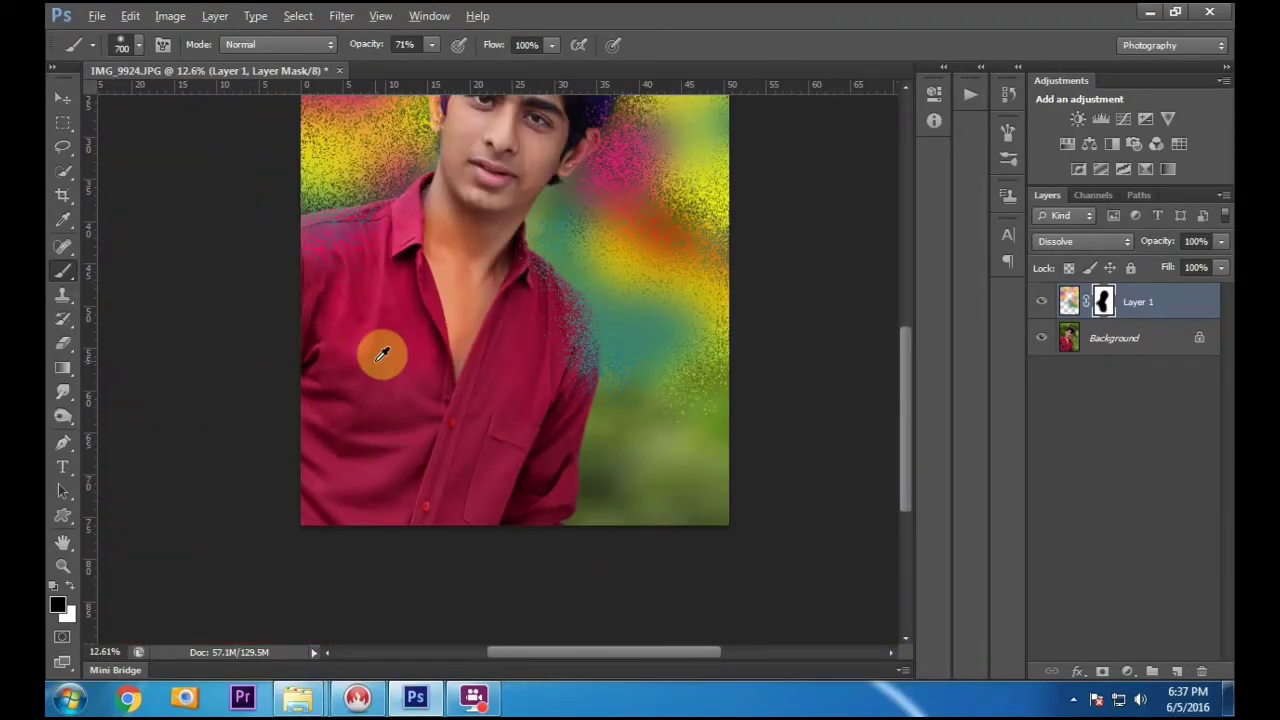
left_click(1117, 335, "ctrl")
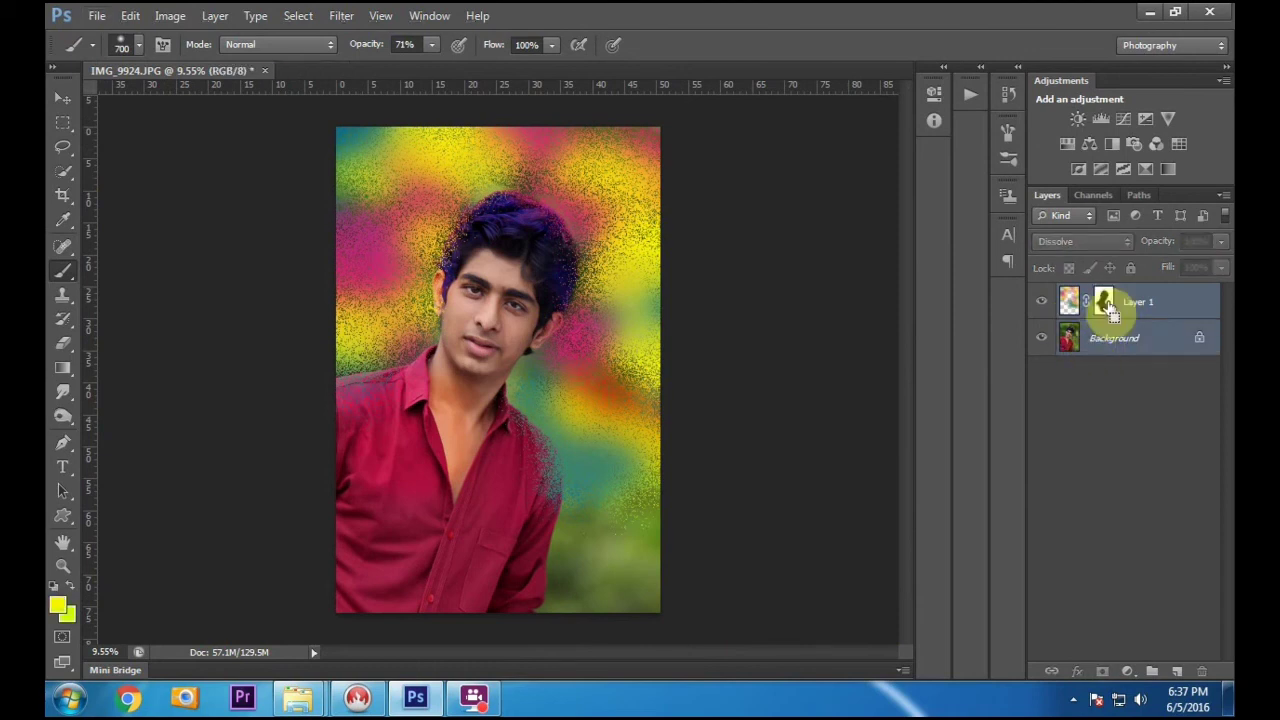
key("ctrl+shift+alt+e")
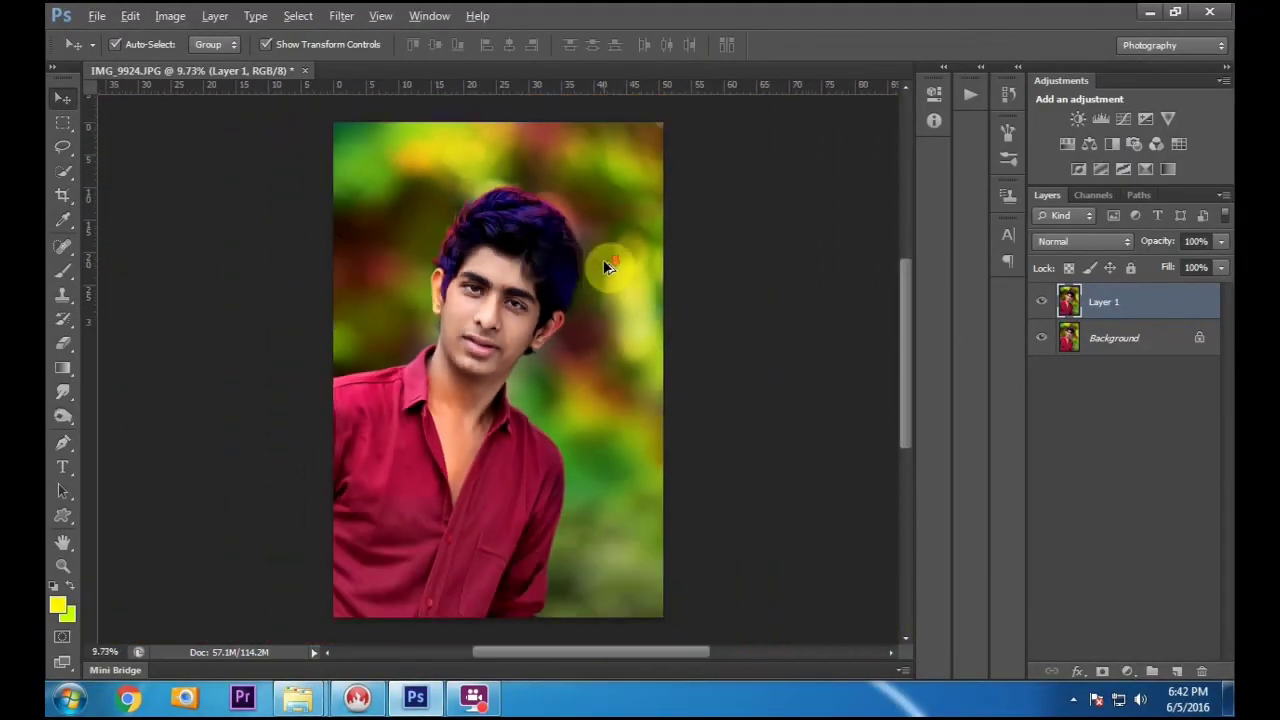
Step: Enlarge Layer 1 proportionally to about 125% and merge it down into the Background
scroll(603, 265, "down", 1)
key("ctrl+t")
scroll(620, 260, "down", 1)
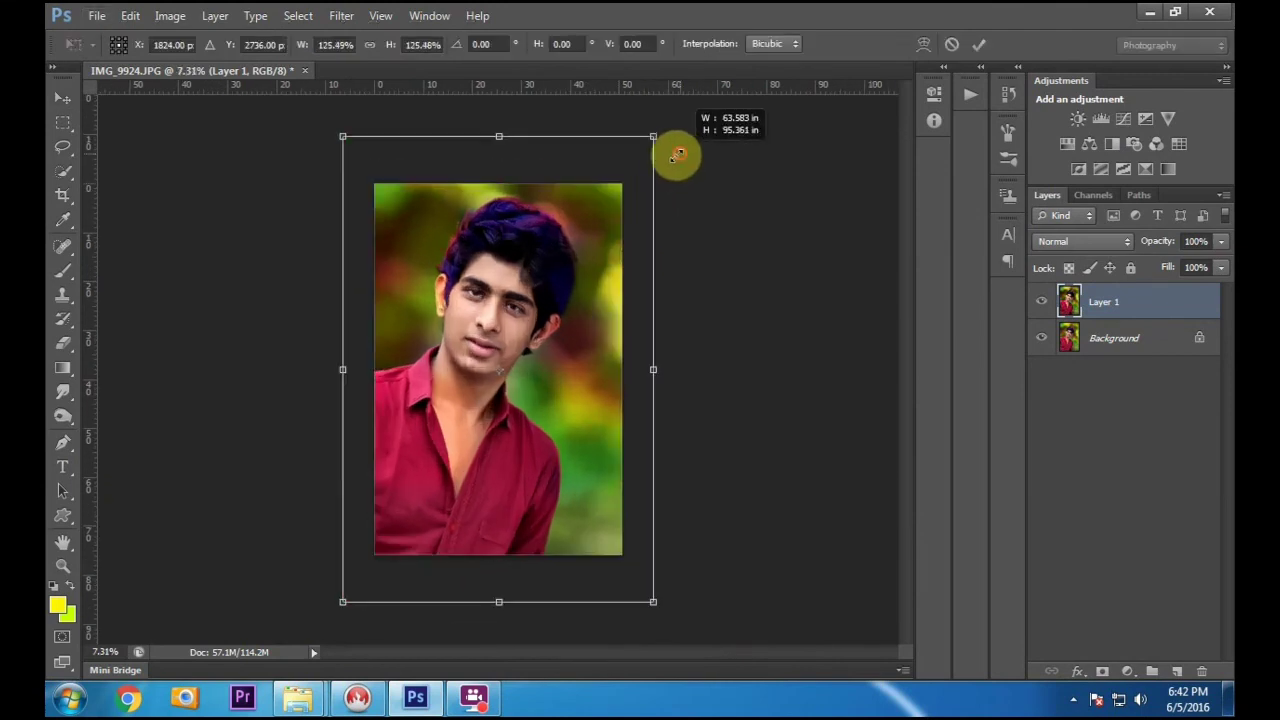
key("ctrl+e")
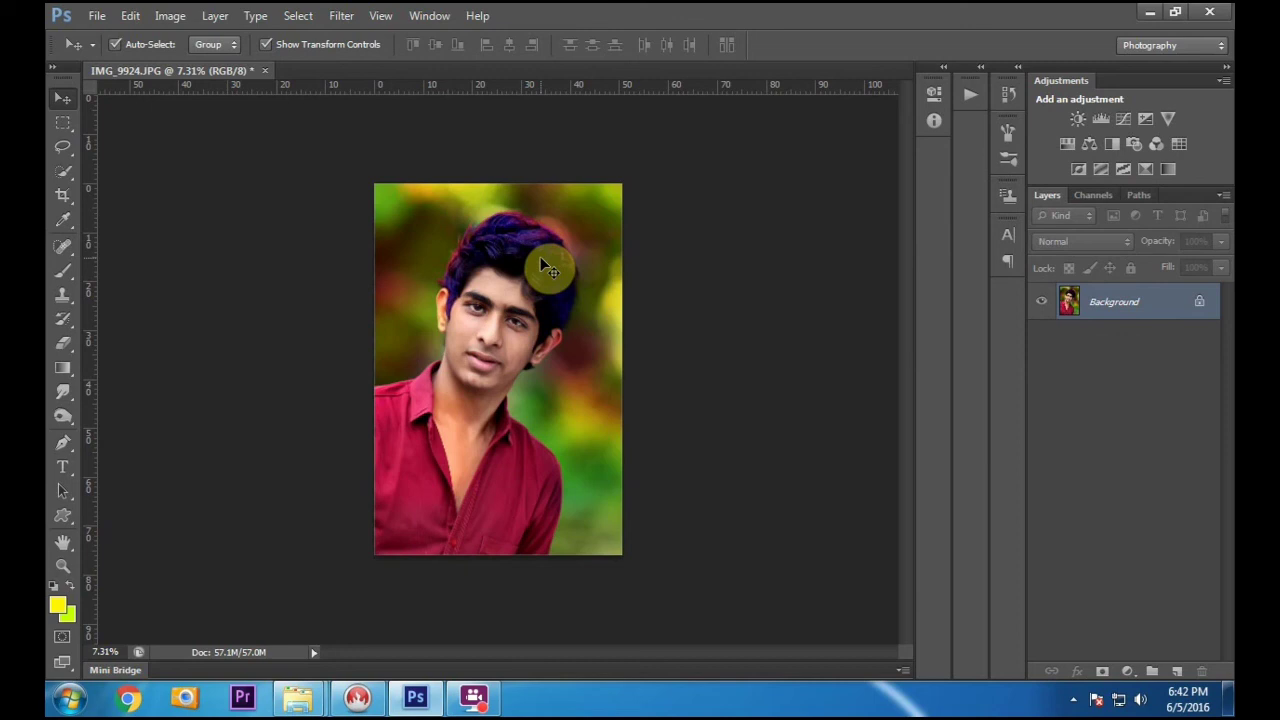
Step: Hide the panels and examine the painted face, eyes, ears and hair up close
key("Tab")
scroll(577, 320, "up", 12)
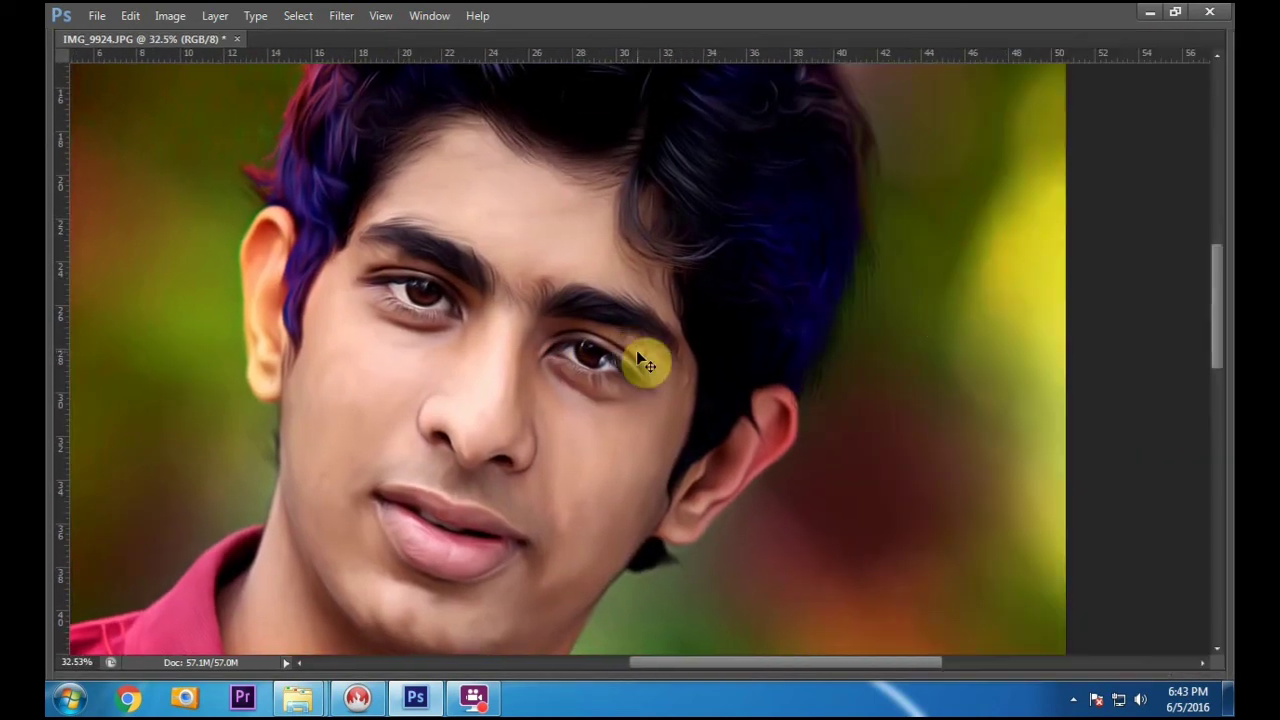
left_click(643, 358)
left_click(643, 274)
left_click_drag(645, 270, 787, 276)
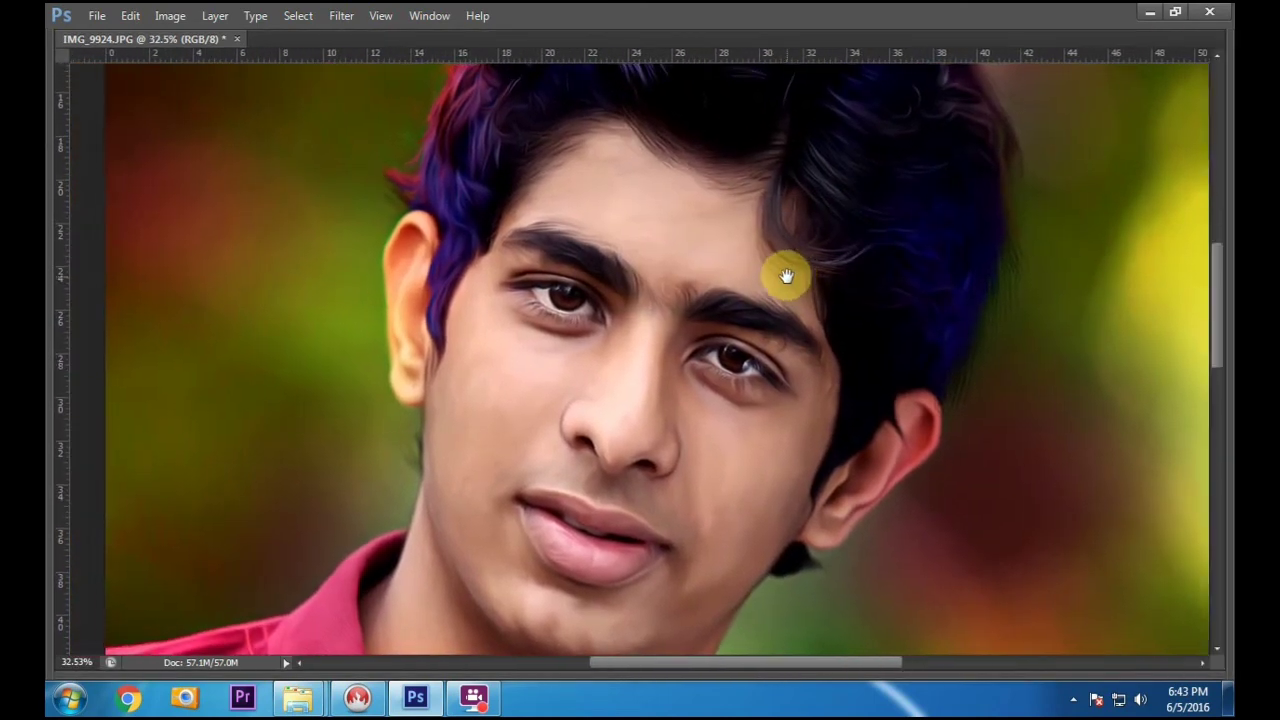